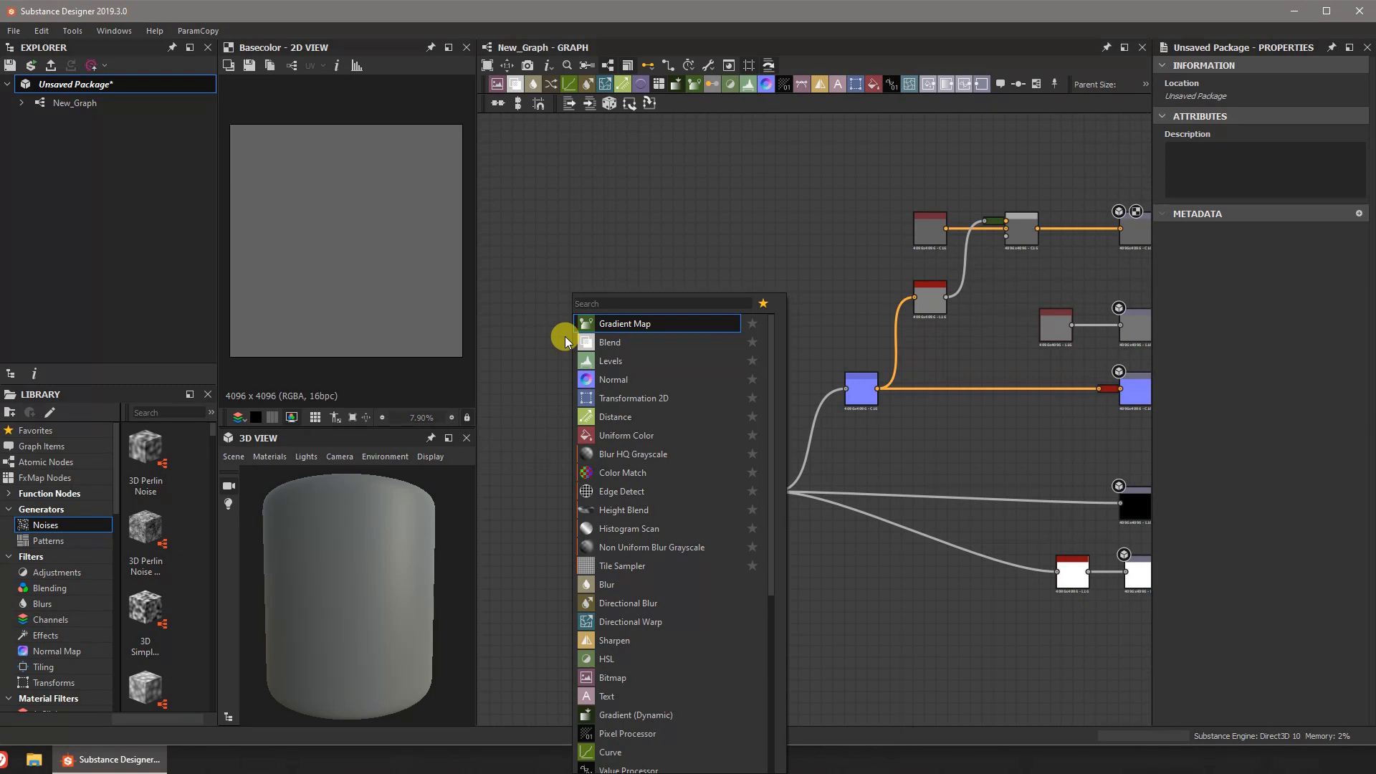
- Add a Tile Sampler node to the graph and place it level with the Blend node, on its input side
{"action": "type", "text": "sampler"}
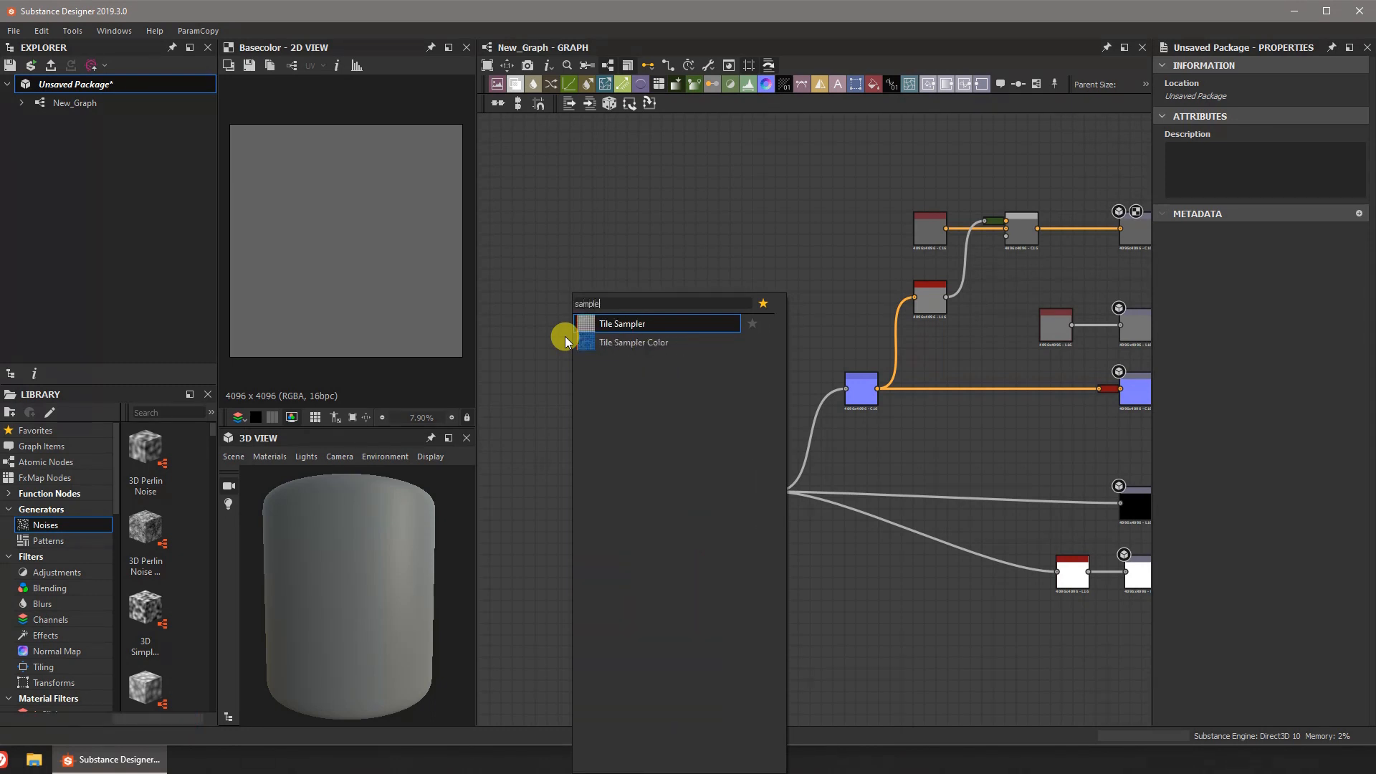
{"action": "left_click", "coordinate": [627, 326]}
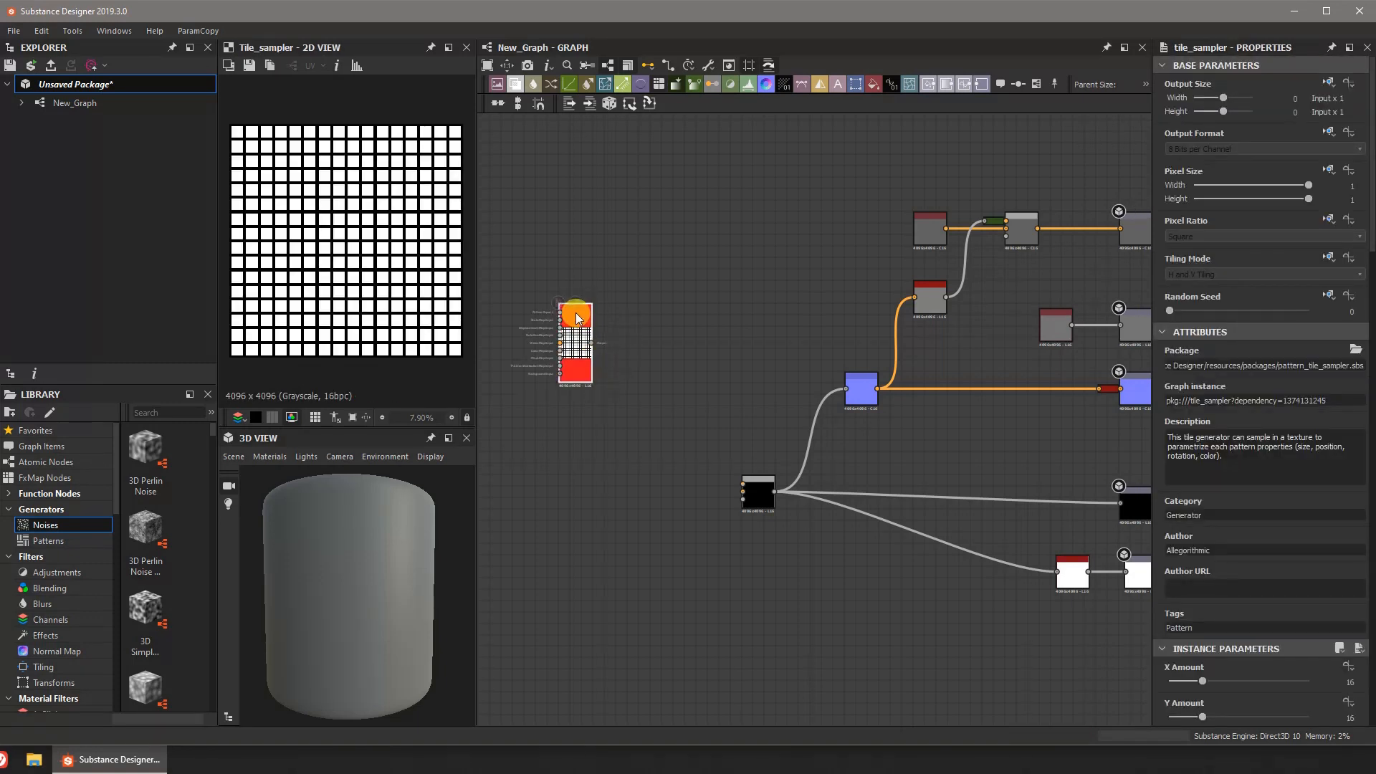
{"action": "left_click_drag", "start_coordinate": [577, 317], "coordinate": [566, 467]}
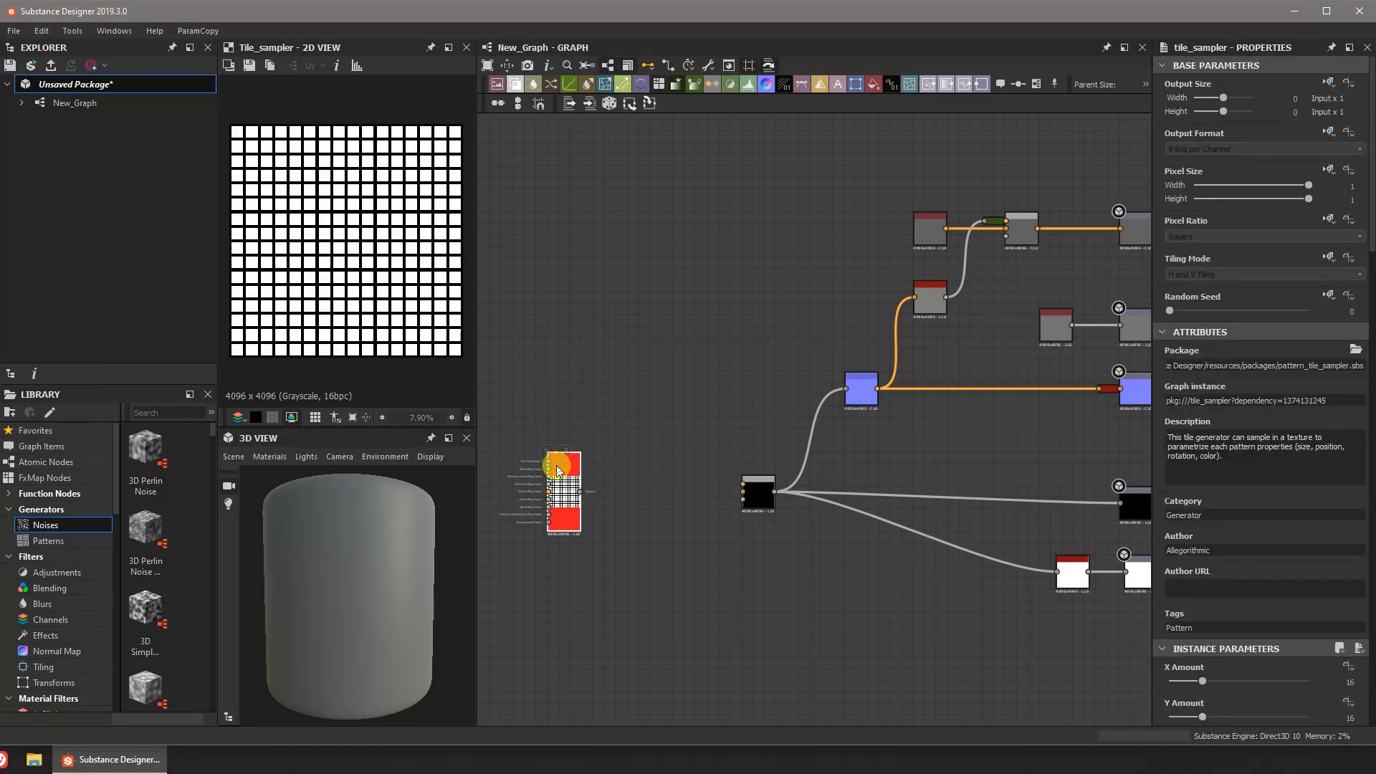
- Set the Tile Sampler's X Amount and Y Amount to 8
{"action": "scroll", "coordinate": [1219, 400], "scroll_direction": "down", "scroll_amount": 3}
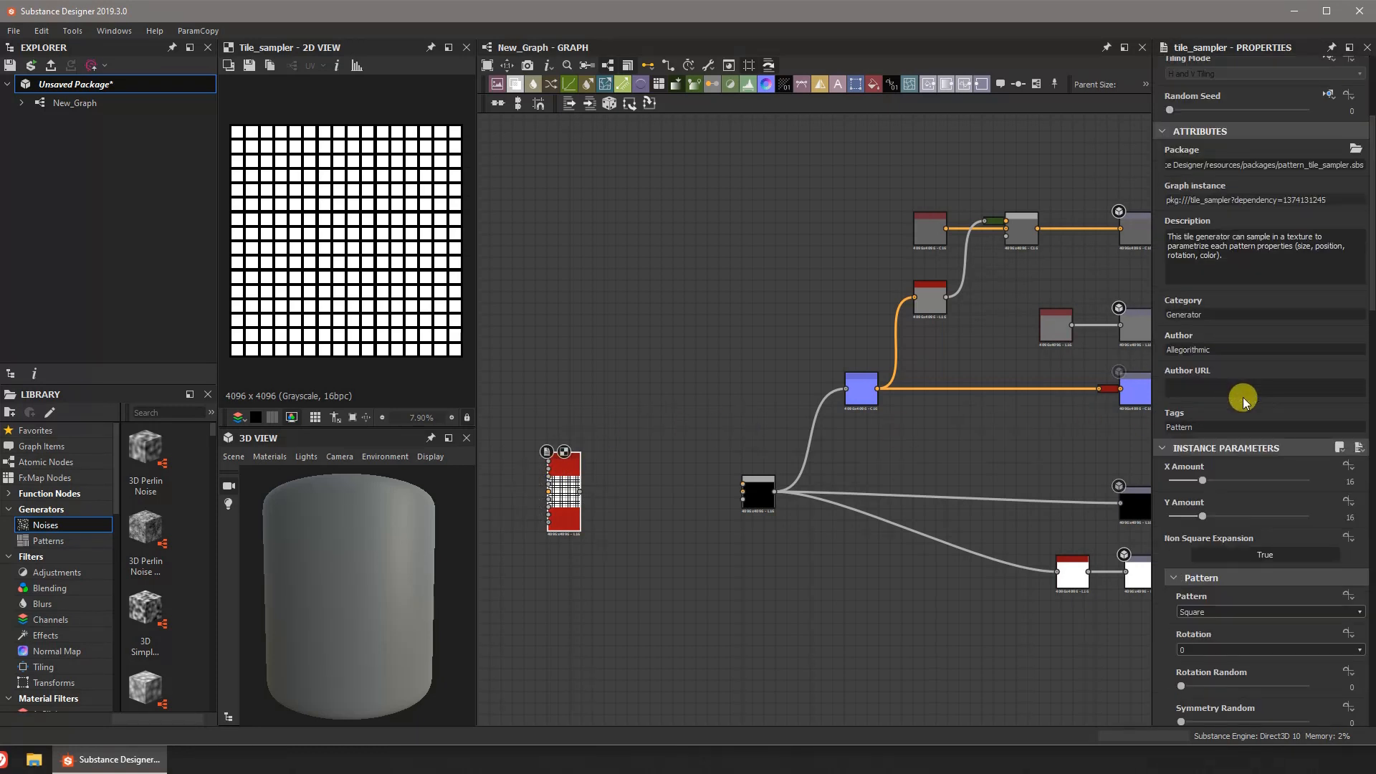
{"action": "scroll", "coordinate": [1243, 401], "scroll_direction": "down", "scroll_amount": 3}
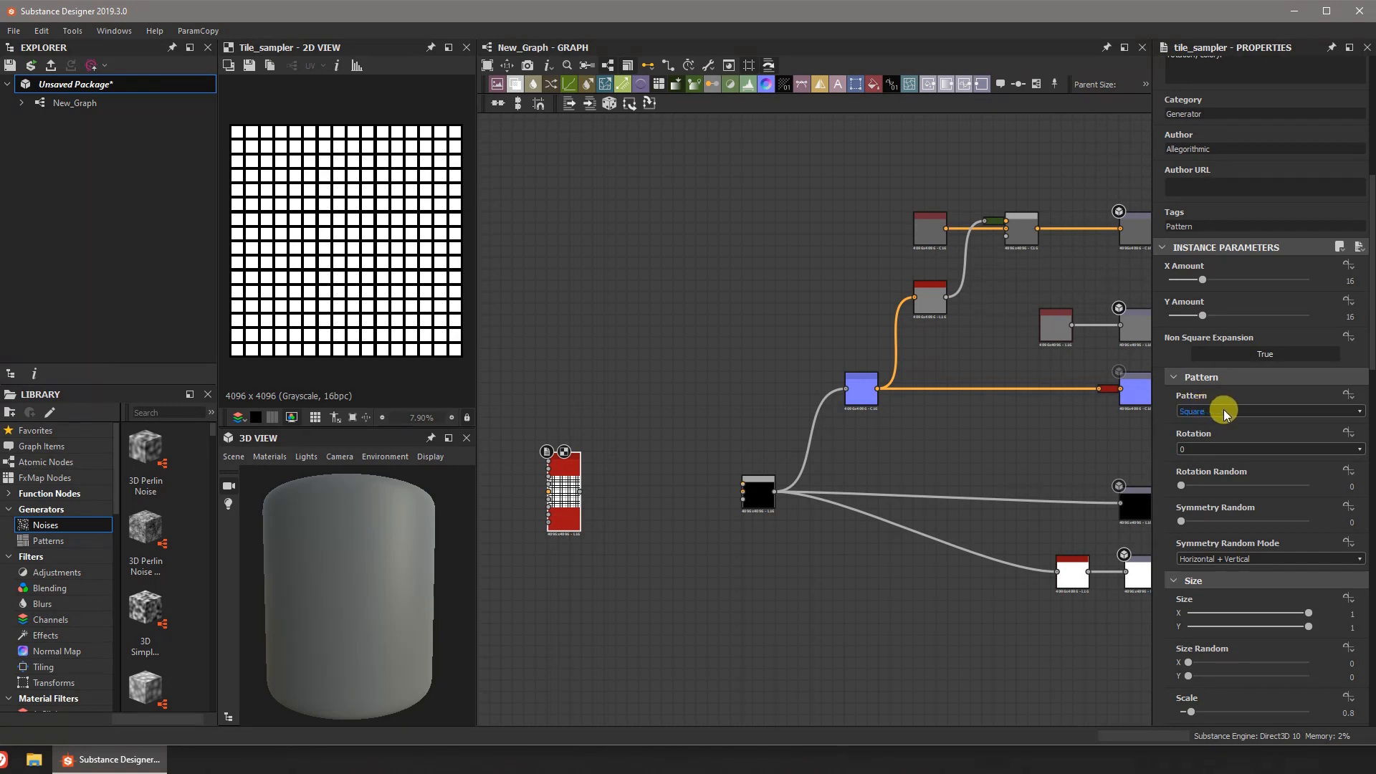
{"action": "double_click", "coordinate": [1340, 281]}
{"action": "type", "text": "8"}
{"action": "key", "text": "Return"}
{"action": "double_click", "coordinate": [1350, 317]}
{"action": "type", "text": "8"}
{"action": "key", "text": "Return"}
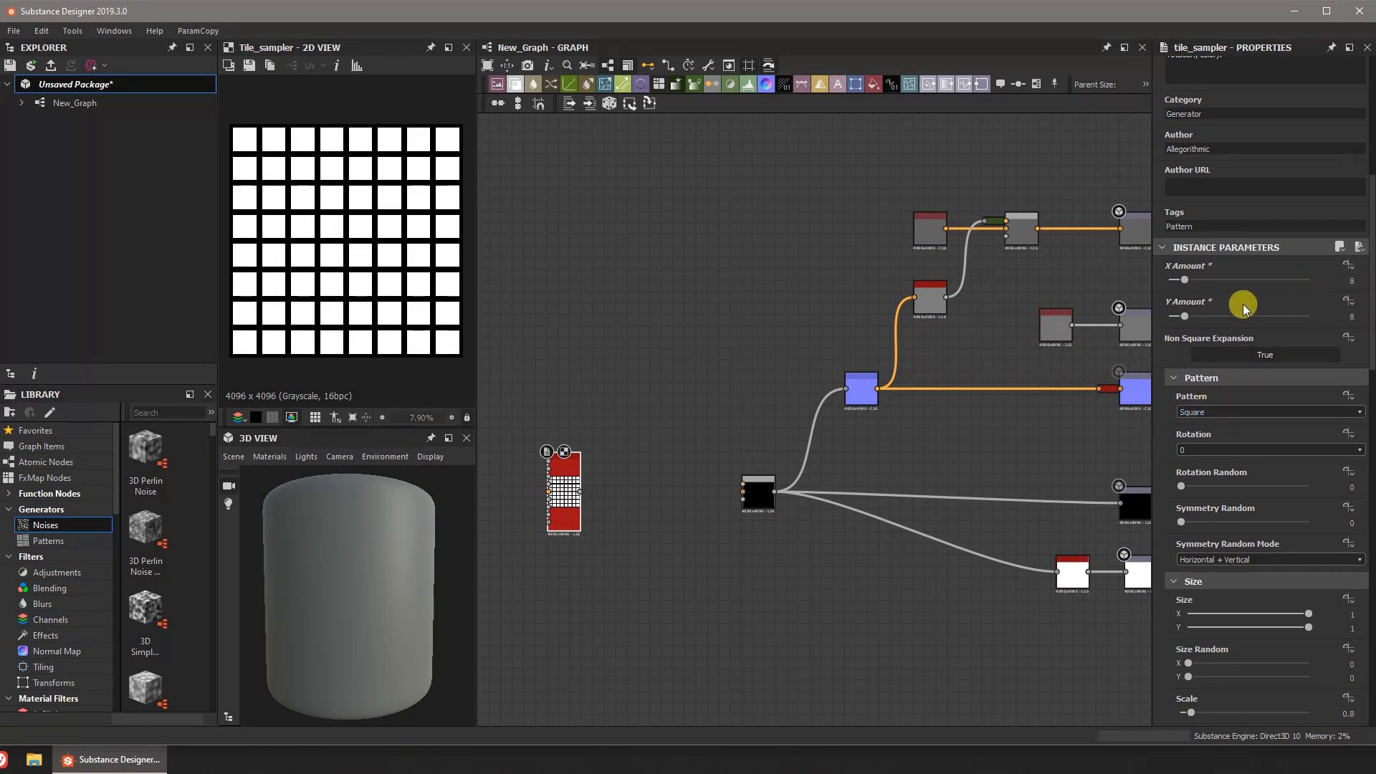
- Try the Disc and Bell patterns on the Tile Sampler and return the pattern to Square
{"action": "scroll", "coordinate": [1227, 372], "scroll_direction": "down", "scroll_amount": 2}
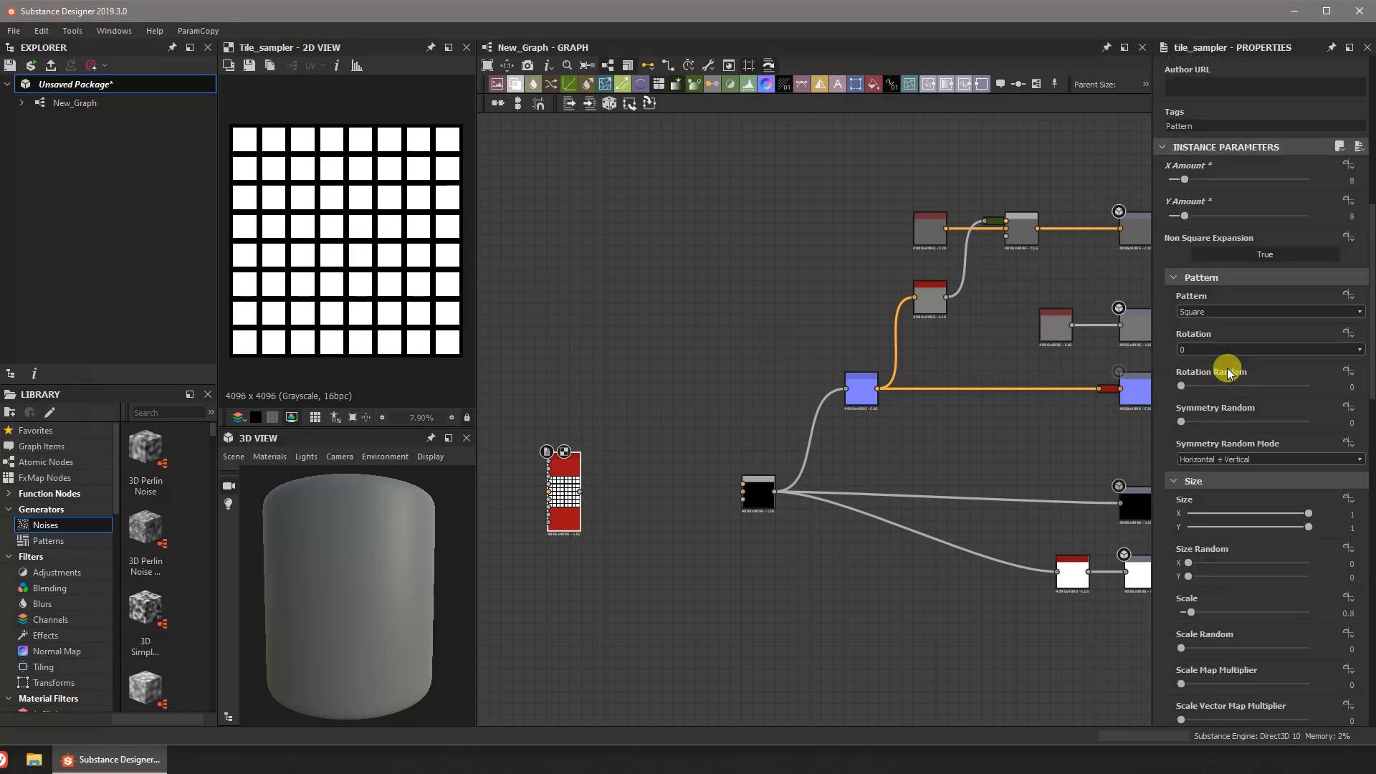
{"action": "left_click", "coordinate": [1223, 311]}
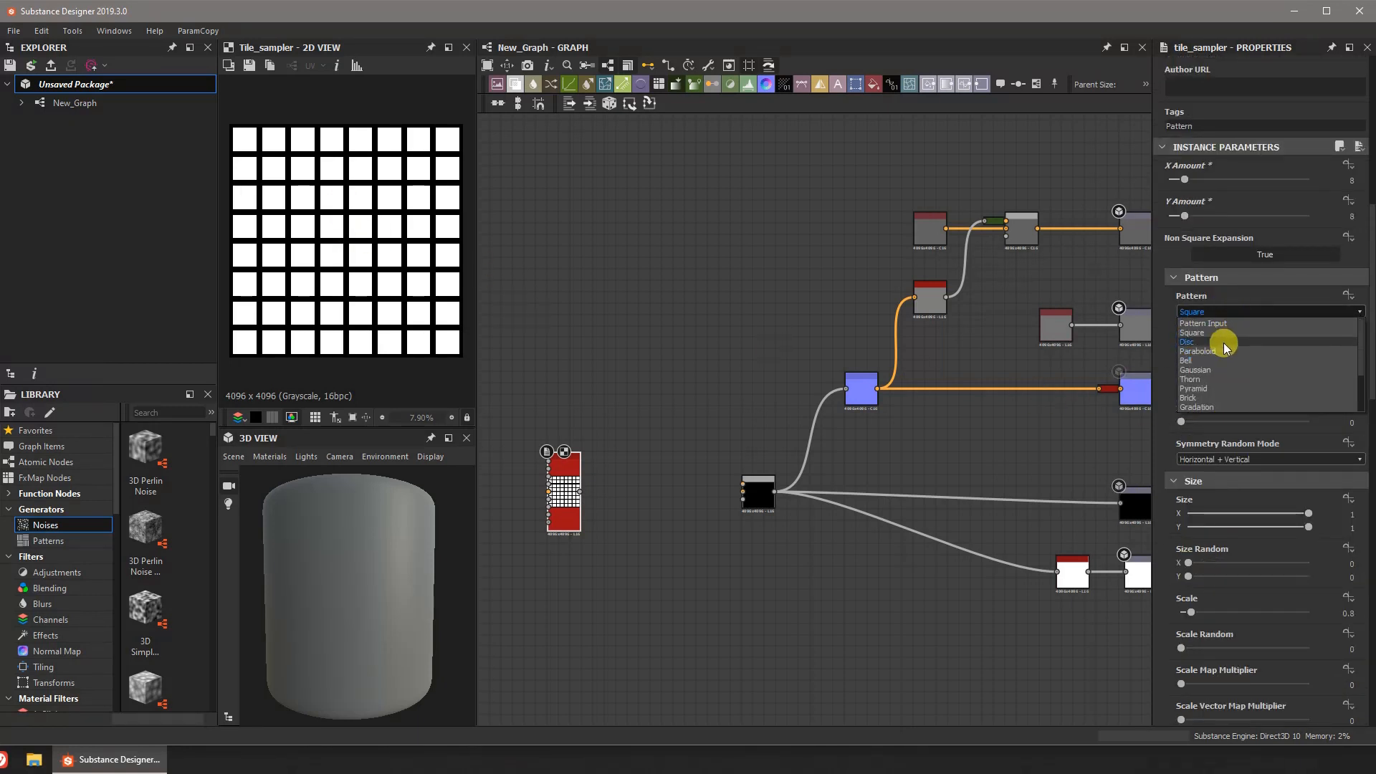
{"action": "left_click", "coordinate": [1225, 345]}
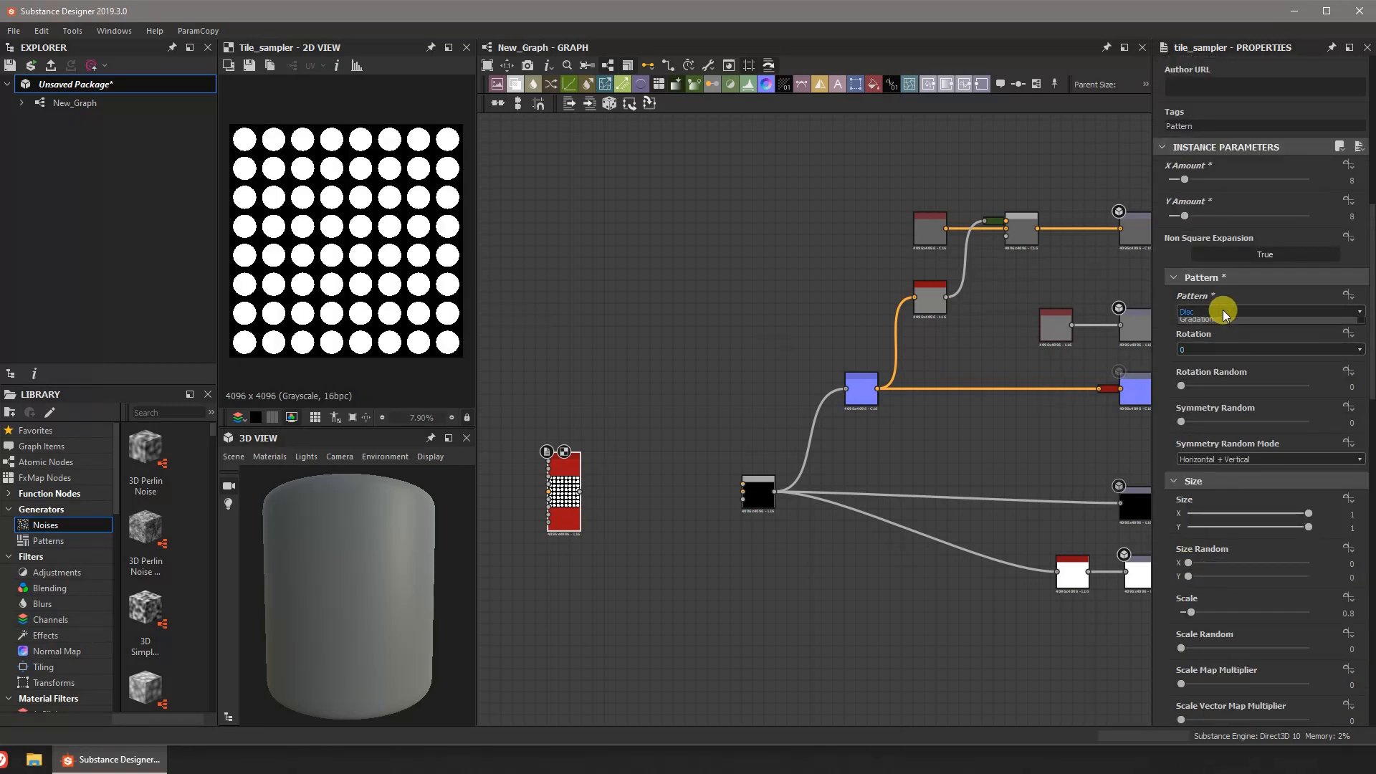
{"action": "left_click", "coordinate": [1223, 311]}
{"action": "left_click", "coordinate": [1215, 361]}
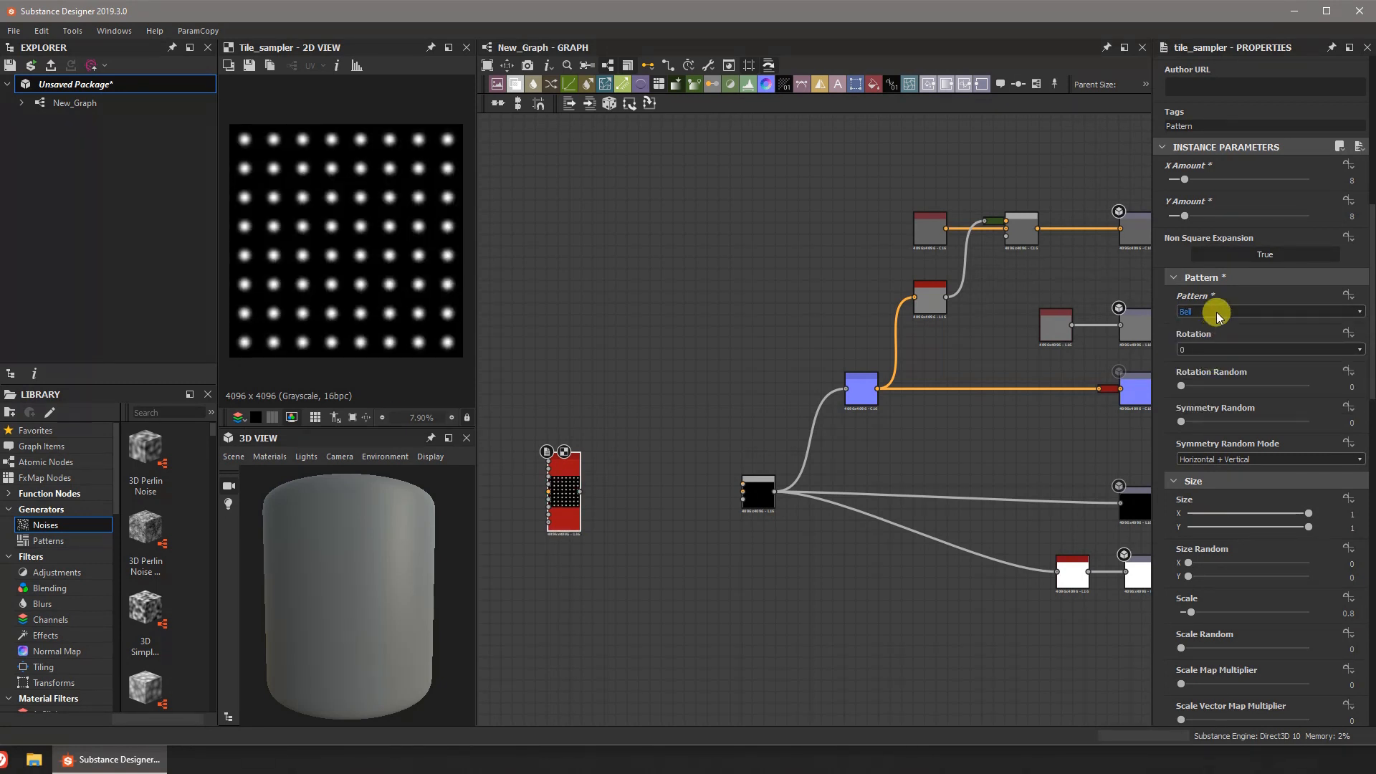
{"action": "left_click", "coordinate": [1217, 313]}
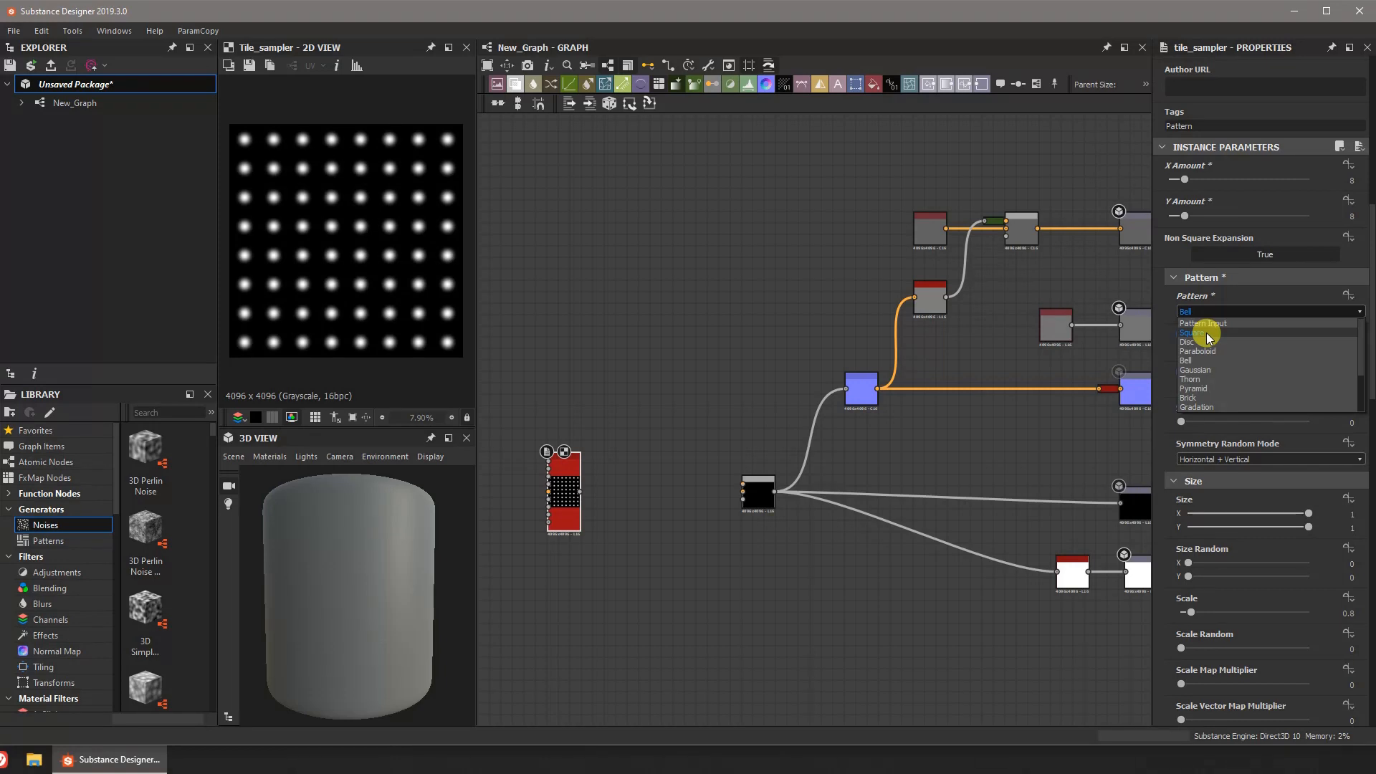
{"action": "left_click", "coordinate": [1206, 333]}
- Set the Tile Sampler's Scale to 0.98 to narrow the gaps between the square tiles
{"action": "scroll", "coordinate": [1225, 287], "scroll_direction": "down", "scroll_amount": 2}
{"action": "scroll", "coordinate": [1225, 287], "scroll_direction": "down", "scroll_amount": 3}
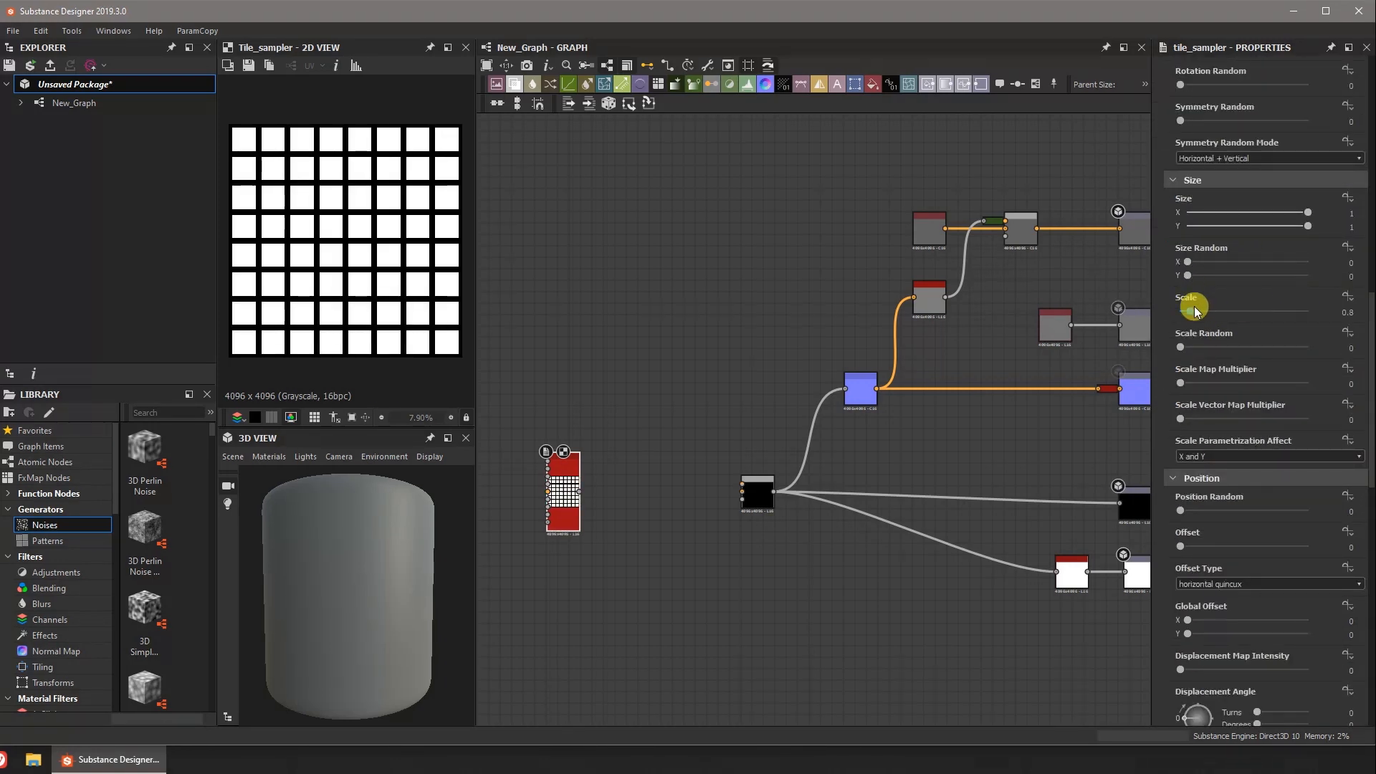
{"action": "scroll", "coordinate": [397, 268], "scroll_direction": "up", "scroll_amount": 6}
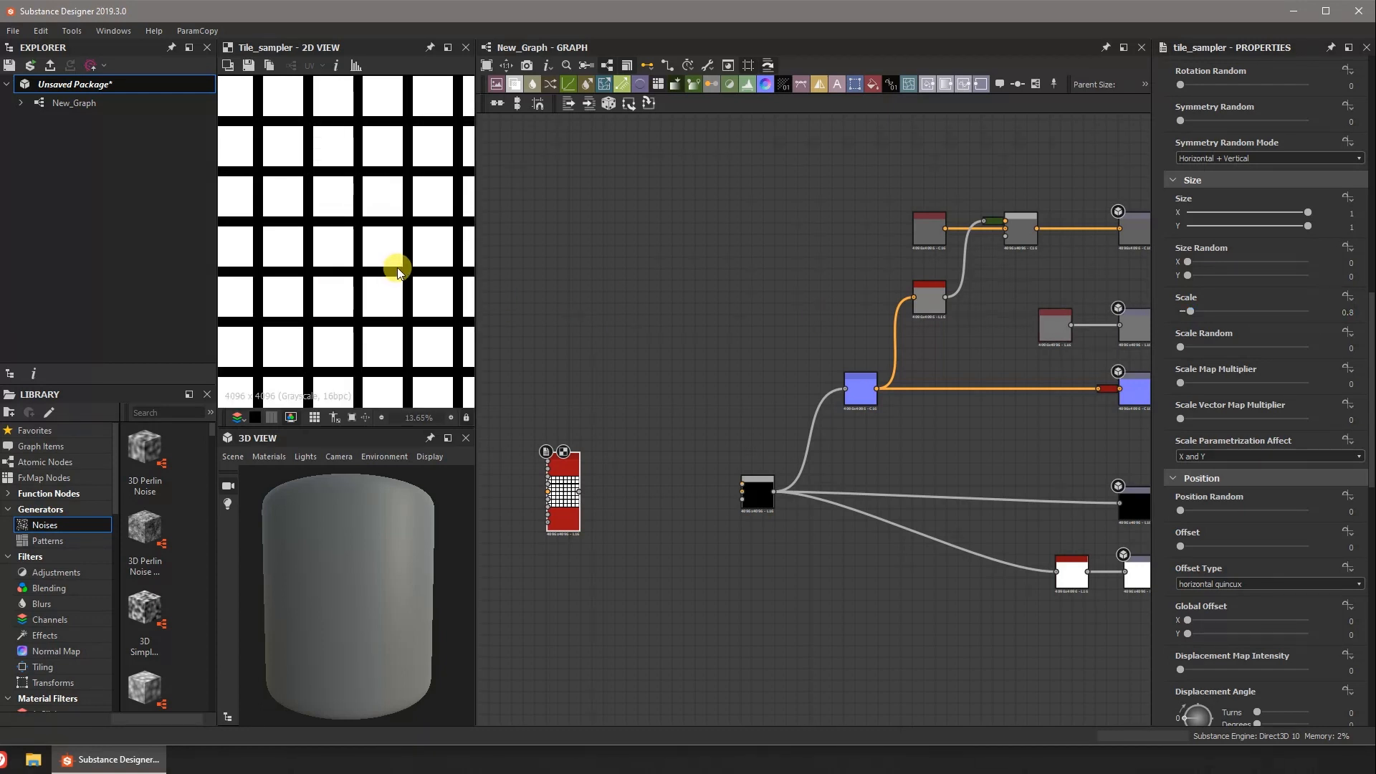
{"action": "scroll", "coordinate": [337, 222], "scroll_direction": "up", "scroll_amount": 1}
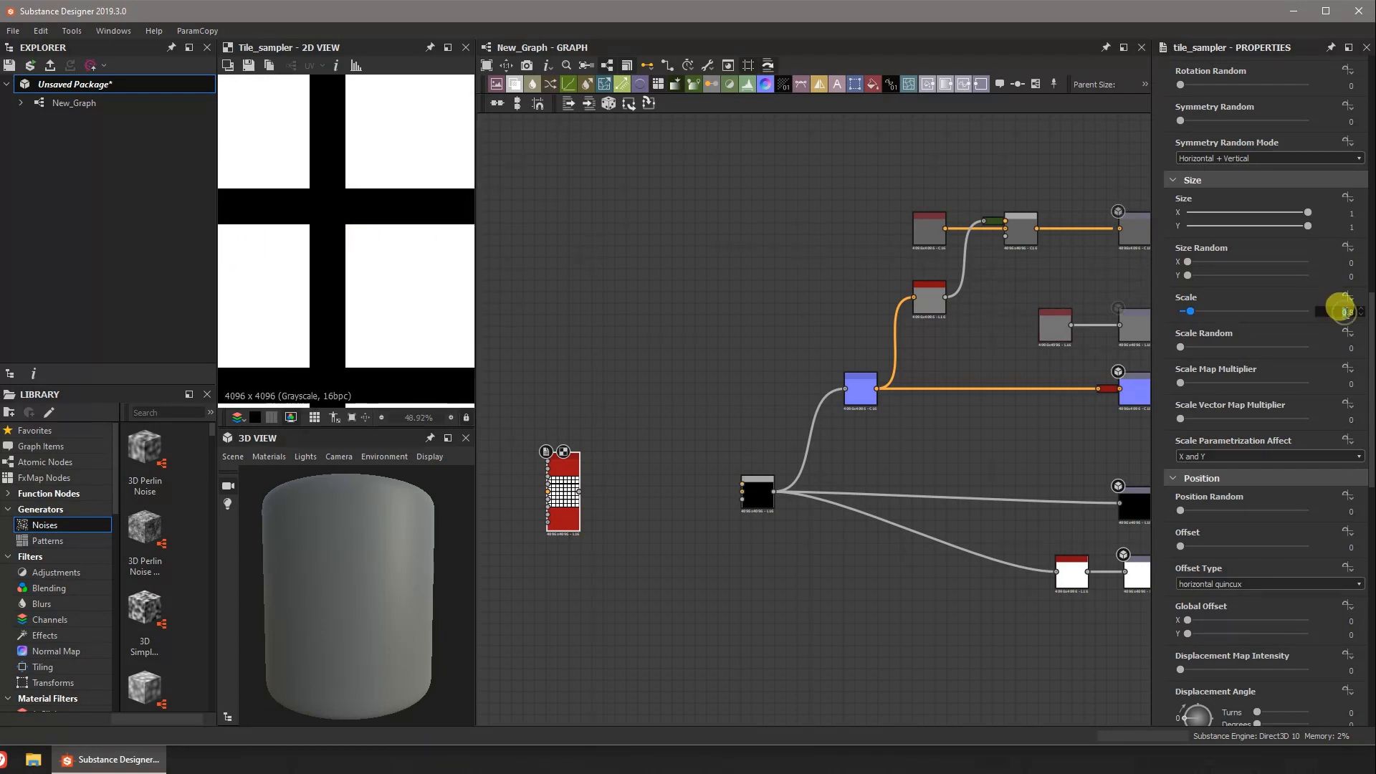
{"action": "double_click", "coordinate": [1346, 311]}
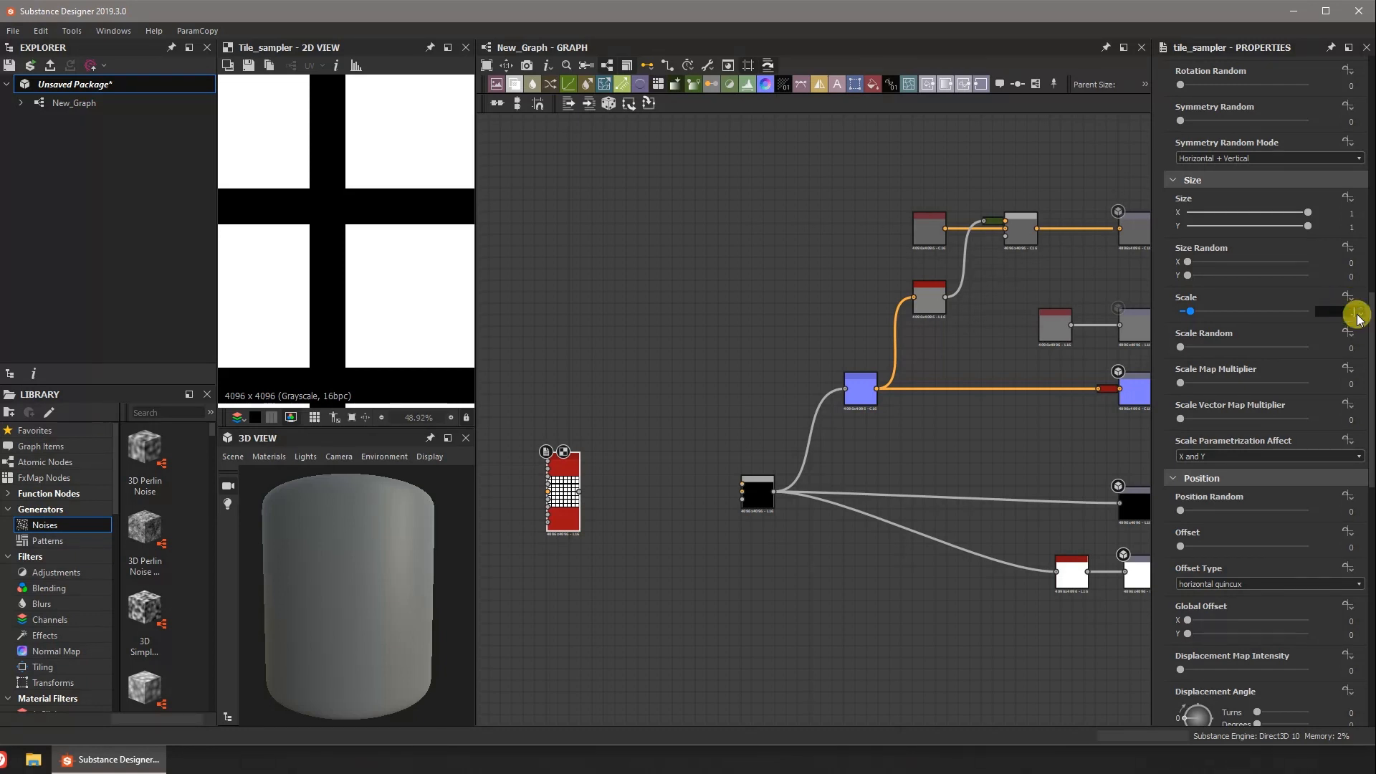
{"action": "type", "text": "0.98"}
{"action": "key", "text": "Return"}
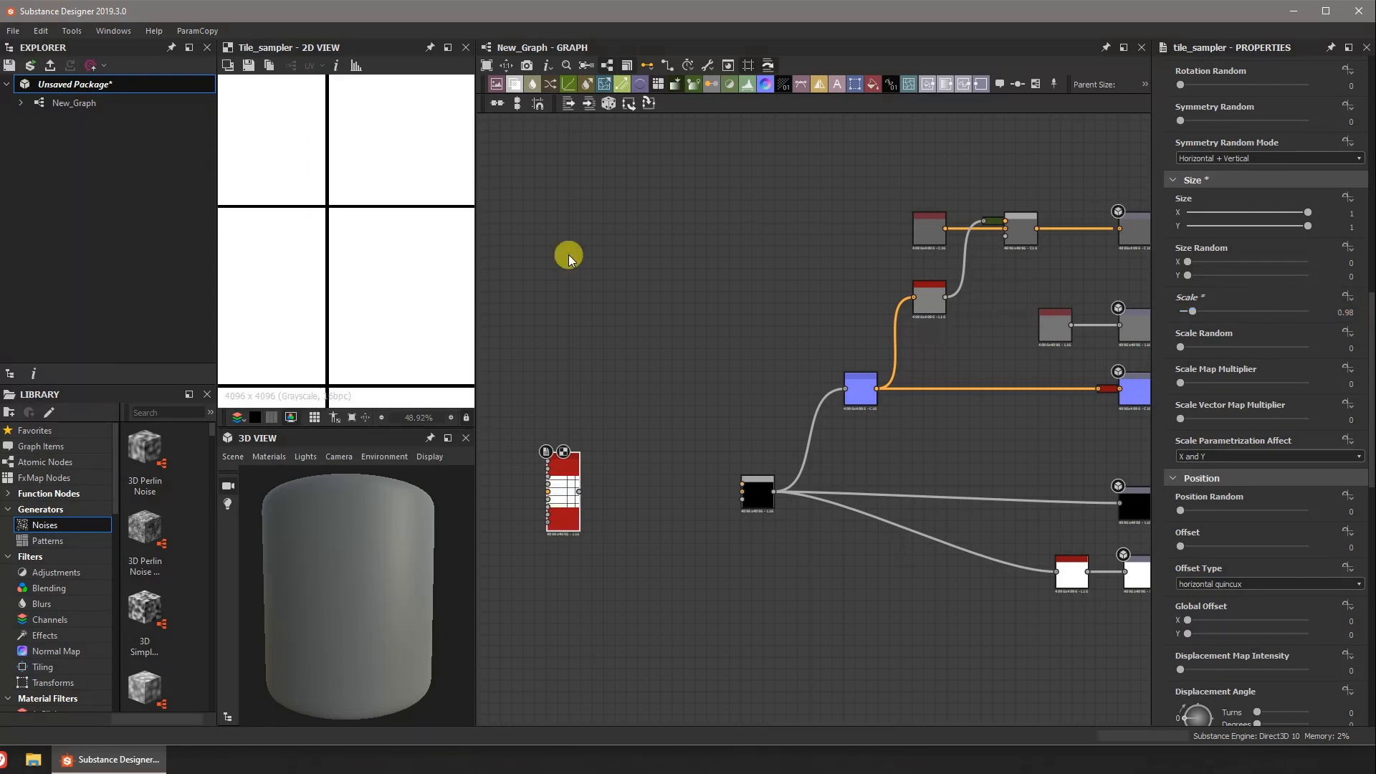
- Connect the Tile Sampler's output to the Blend node's first input and check the tiles on the 3D cylinder
{"action": "scroll", "coordinate": [344, 237], "scroll_direction": "down", "scroll_amount": 6}
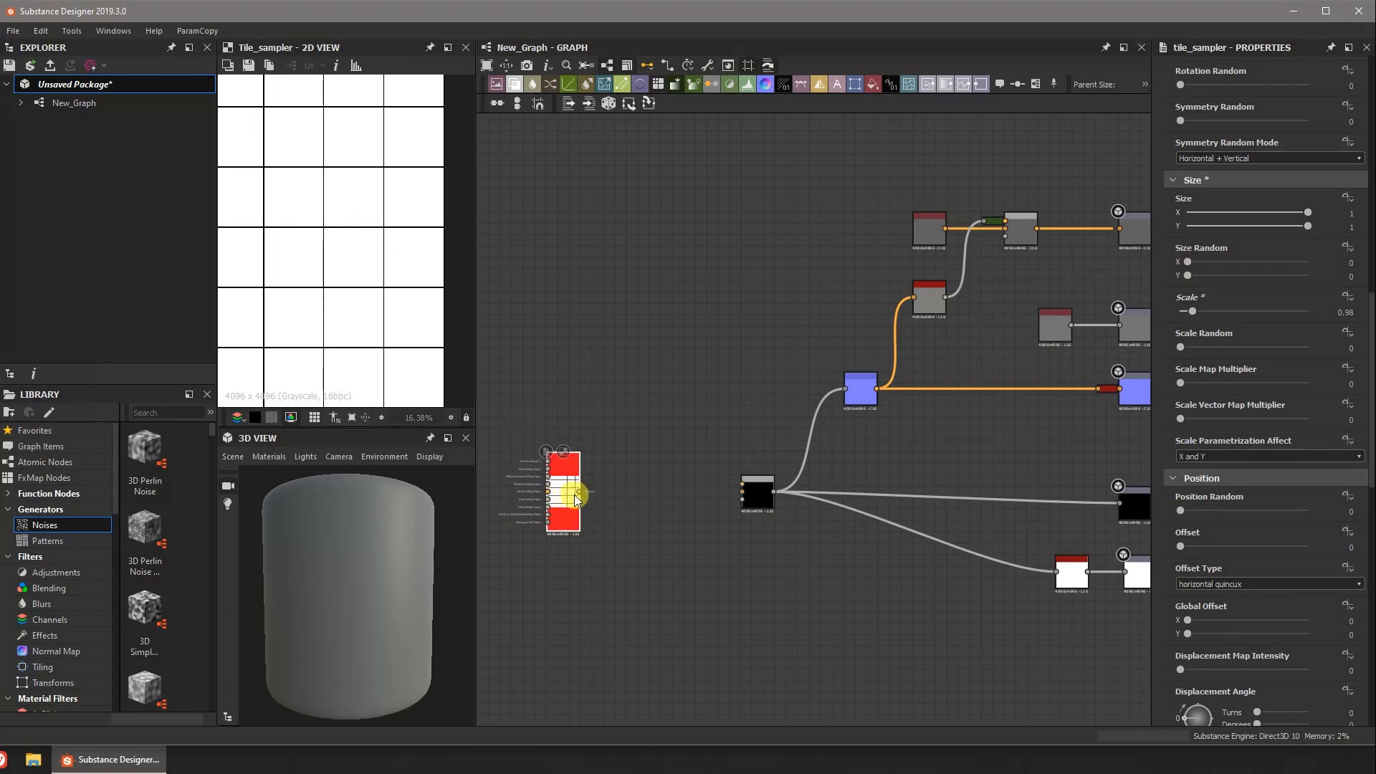
{"action": "left_click_drag", "start_coordinate": [578, 492], "coordinate": [659, 489]}
{"action": "left_click_drag", "start_coordinate": [747, 489], "coordinate": [745, 490]}
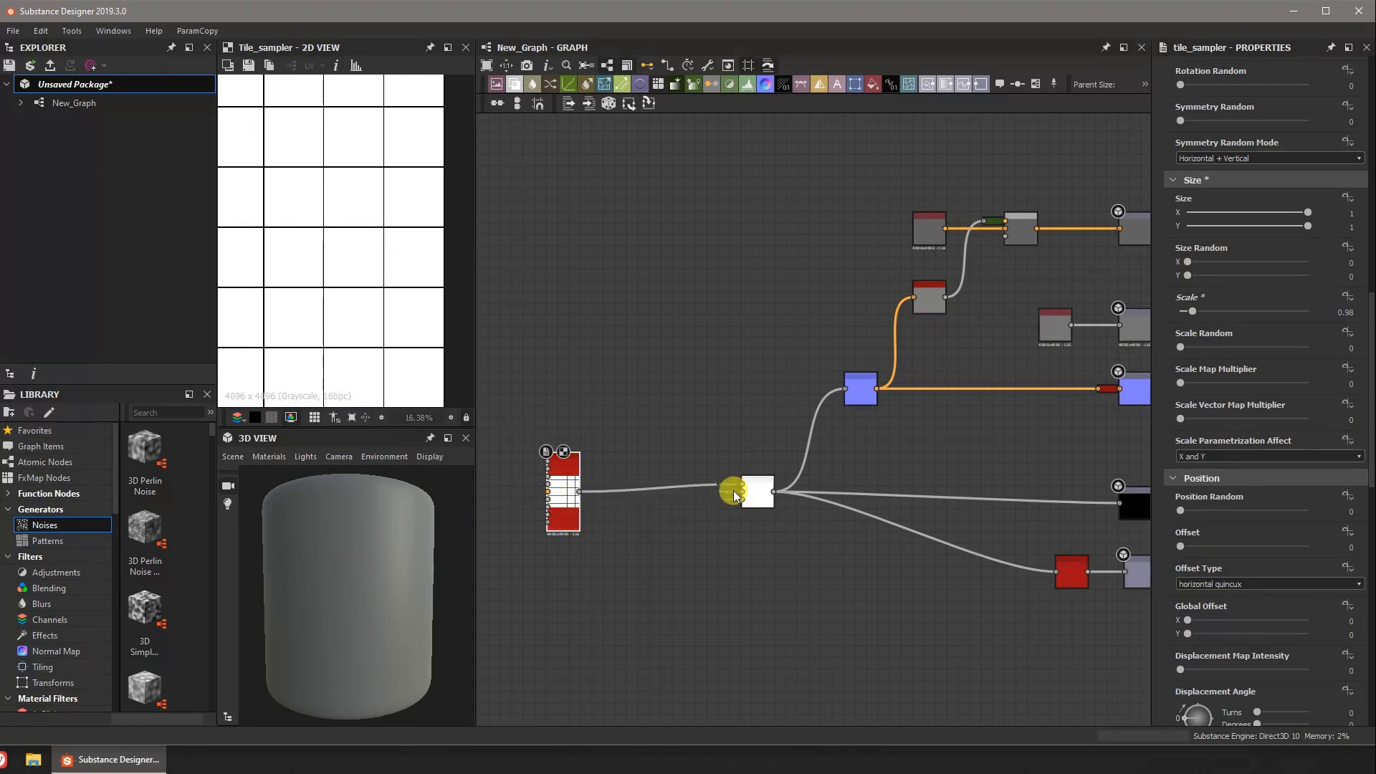
{"action": "scroll", "coordinate": [380, 581], "scroll_direction": "up", "scroll_amount": 5}
{"action": "scroll", "coordinate": [376, 581], "scroll_direction": "up", "scroll_amount": 3}
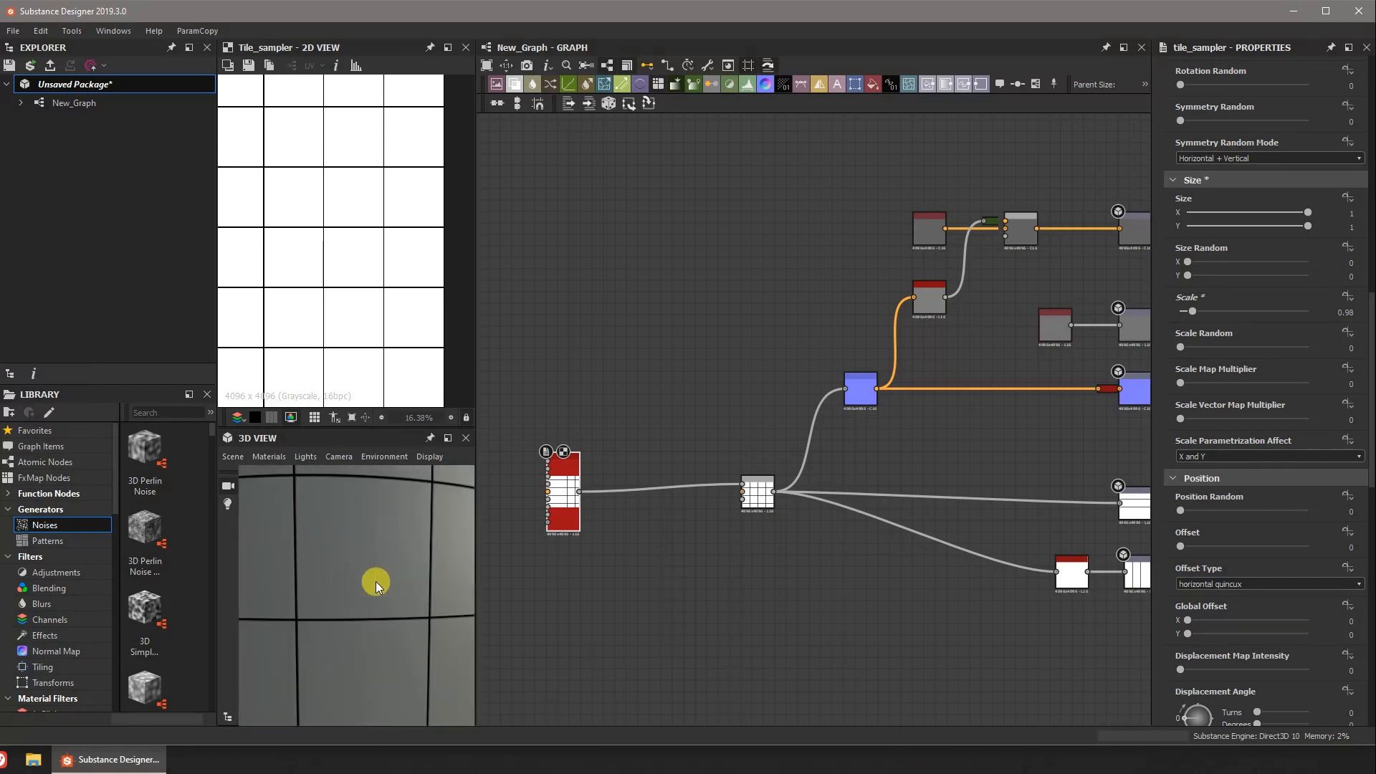
{"action": "left_click_drag", "start_coordinate": [376, 582], "coordinate": [346, 580]}
{"action": "scroll", "coordinate": [413, 505], "scroll_direction": "down", "scroll_amount": 5}
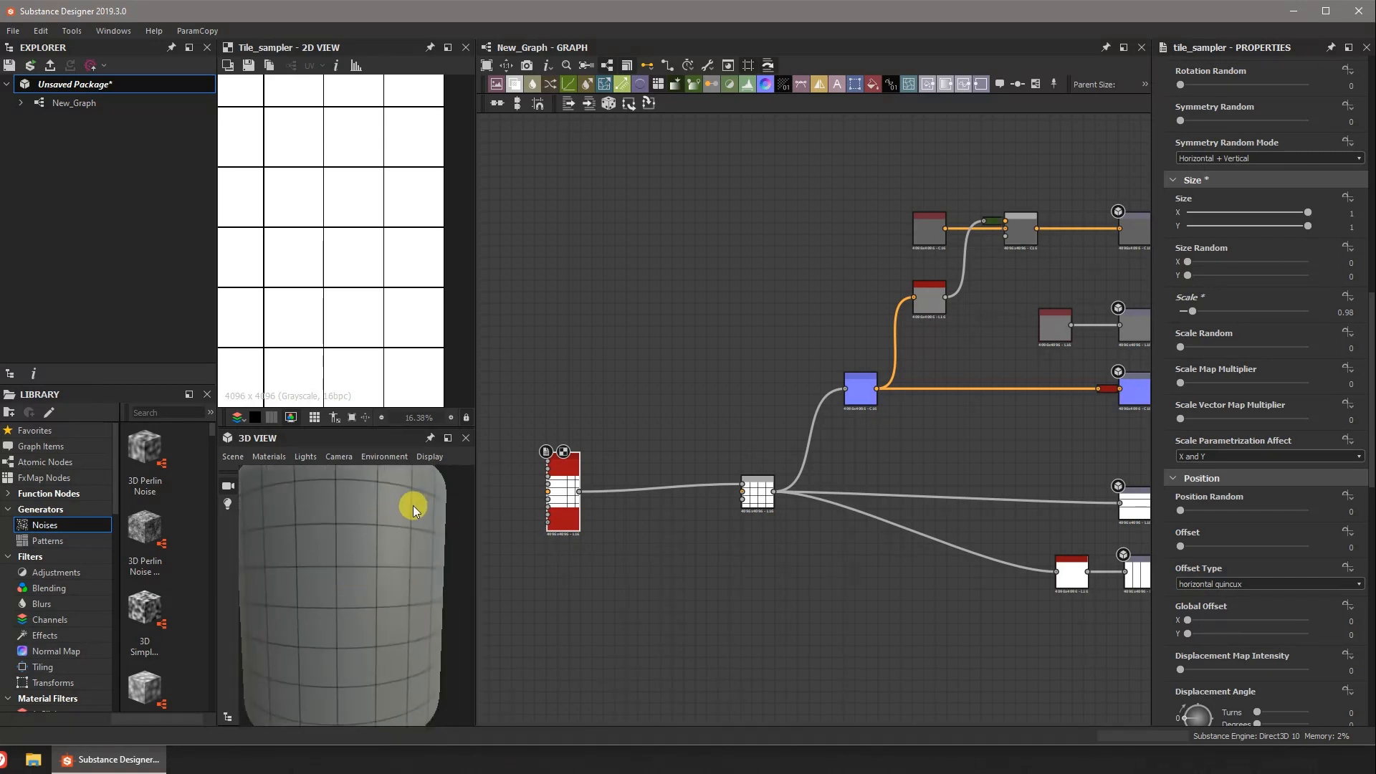
- Edit the default 3D material, setting its Tessellation Factor to 50 and Phong Tessellation Factor to 1
{"action": "left_click", "coordinate": [270, 463]}
{"action": "mouse_move", "coordinate": [337, 470]}
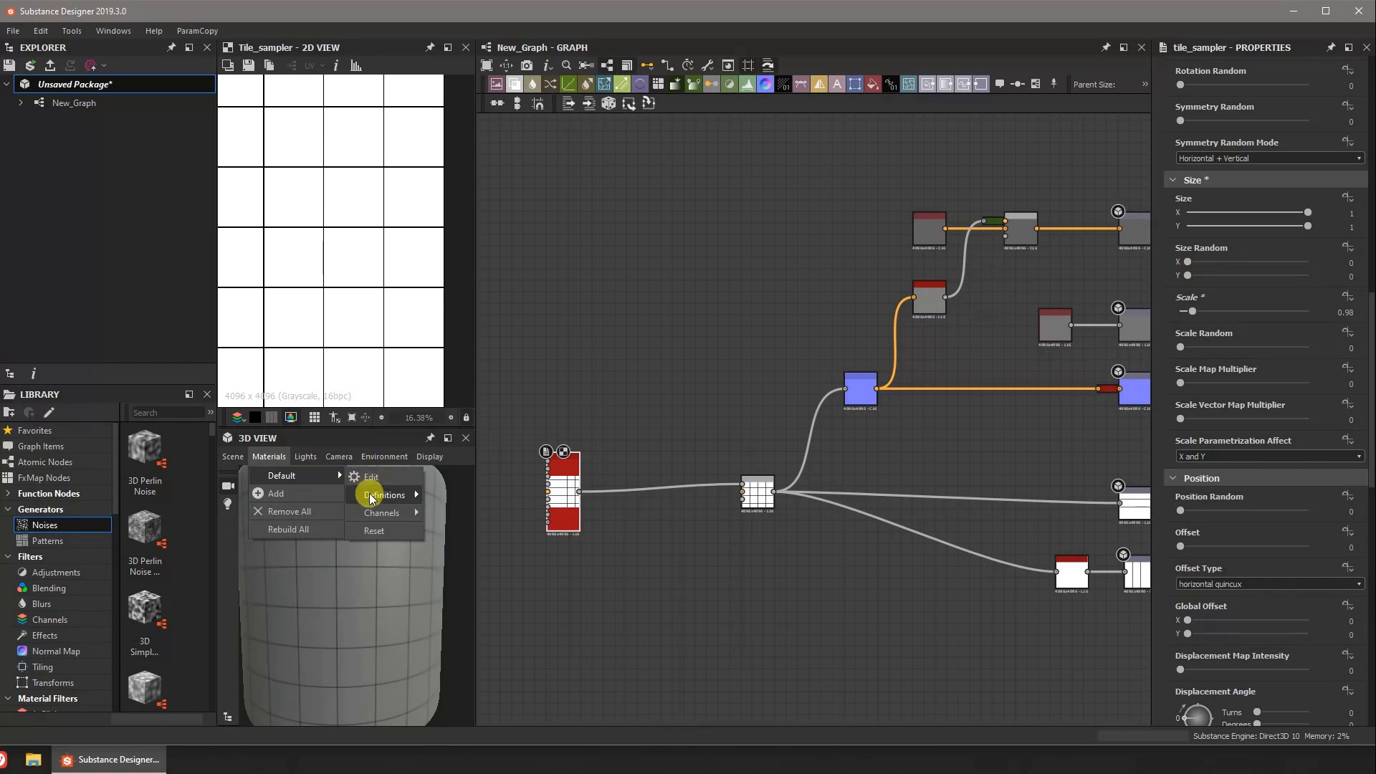
{"action": "mouse_move", "coordinate": [384, 494]}
{"action": "mouse_move", "coordinate": [622, 546]}
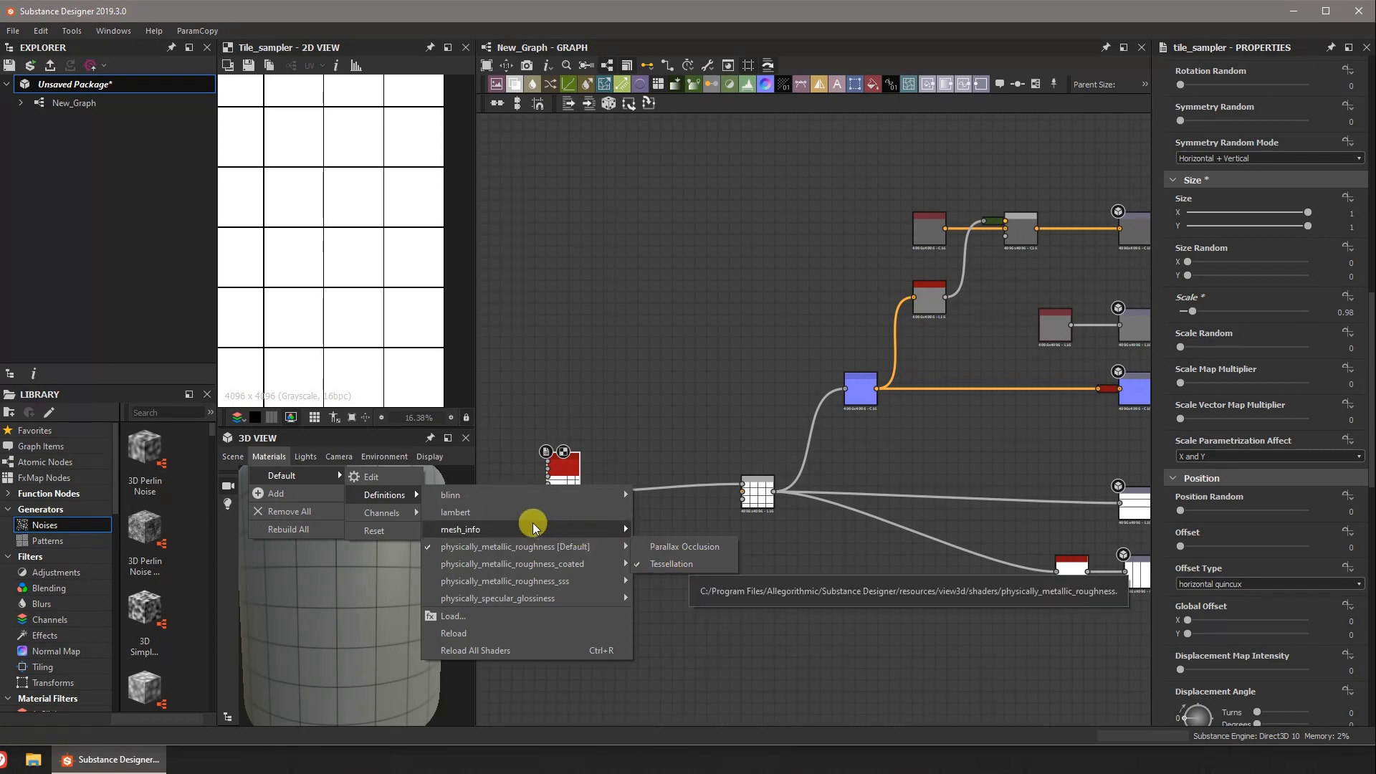
{"action": "left_click", "coordinate": [367, 479]}
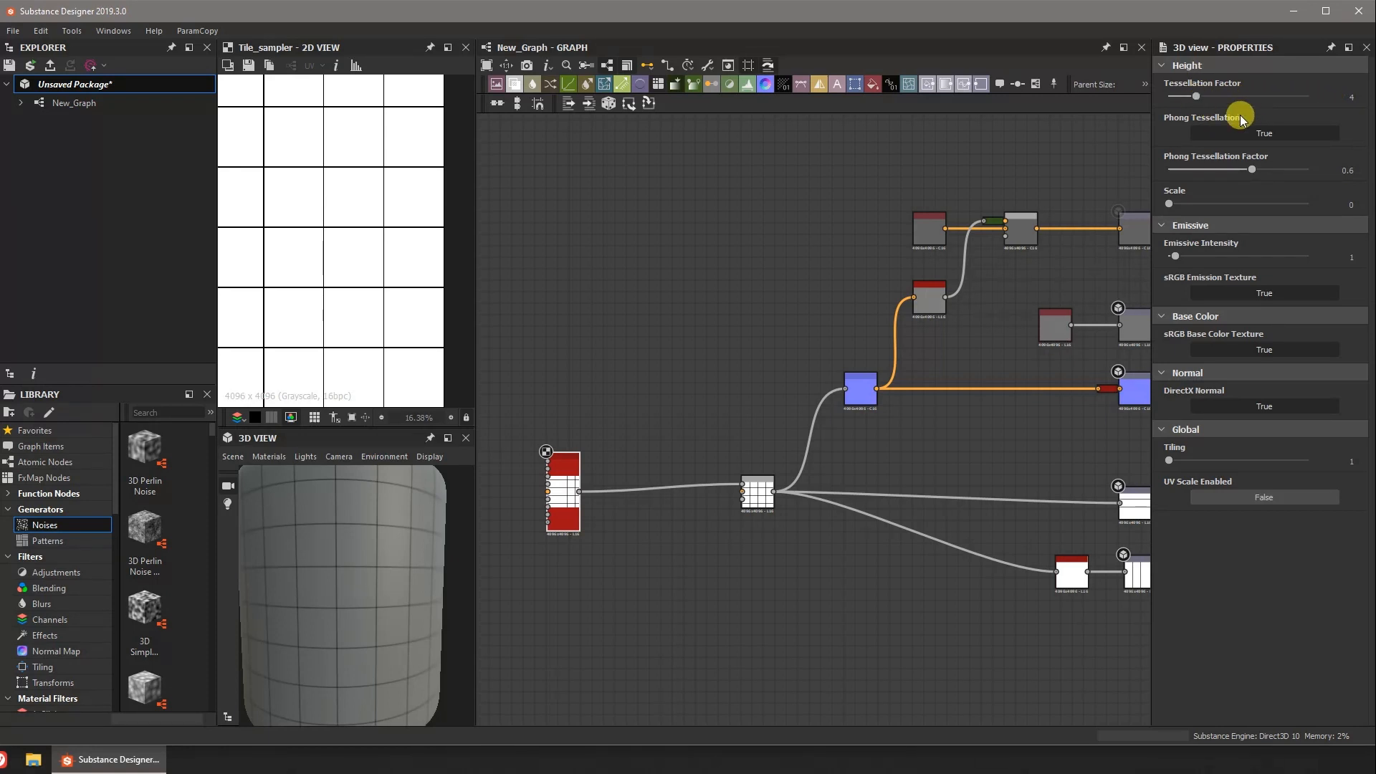
{"action": "double_click", "coordinate": [1351, 96]}
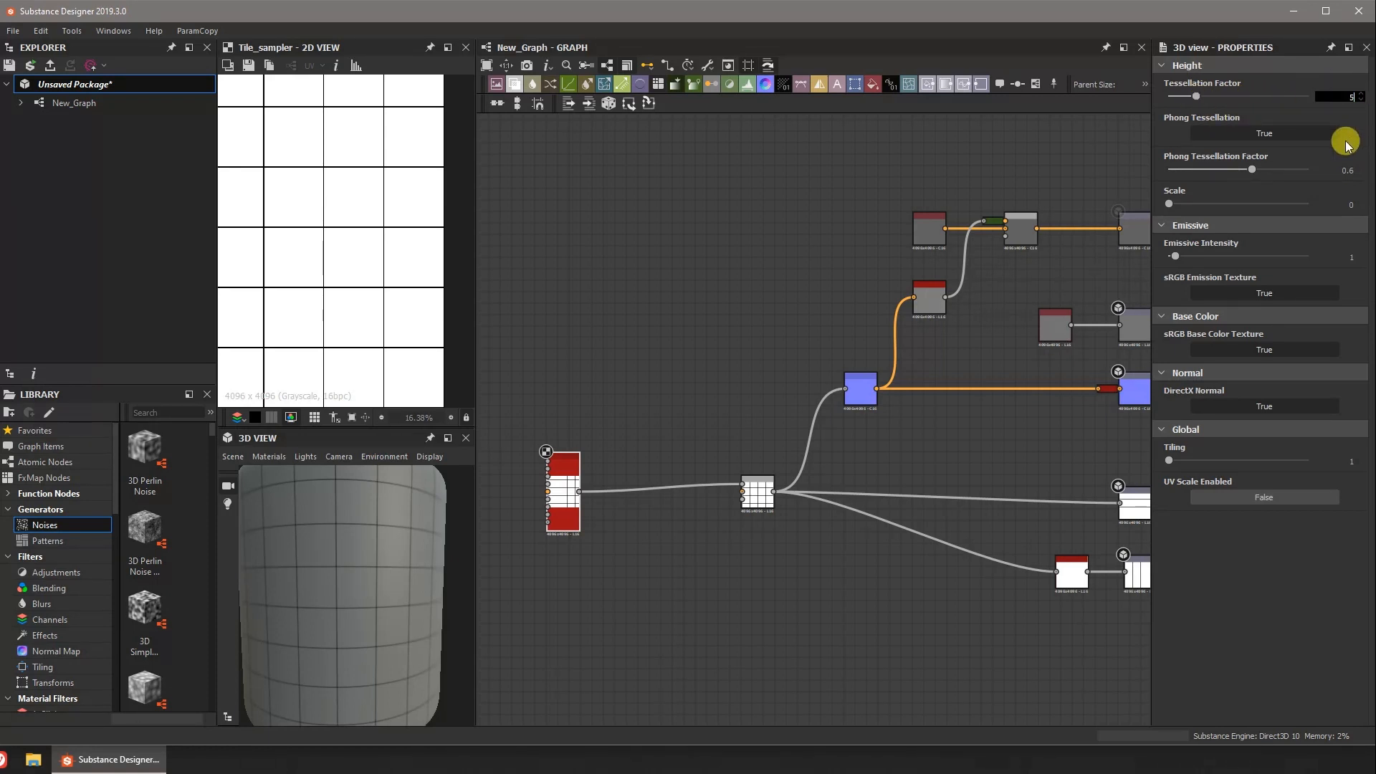
{"action": "left_click_drag", "start_coordinate": [1251, 170], "coordinate": [1314, 172]}
- Raise the 3D material's height Scale to about 1.03 and check the displacement on the cylinder
{"action": "scroll", "coordinate": [355, 549], "scroll_direction": "up", "scroll_amount": 3}
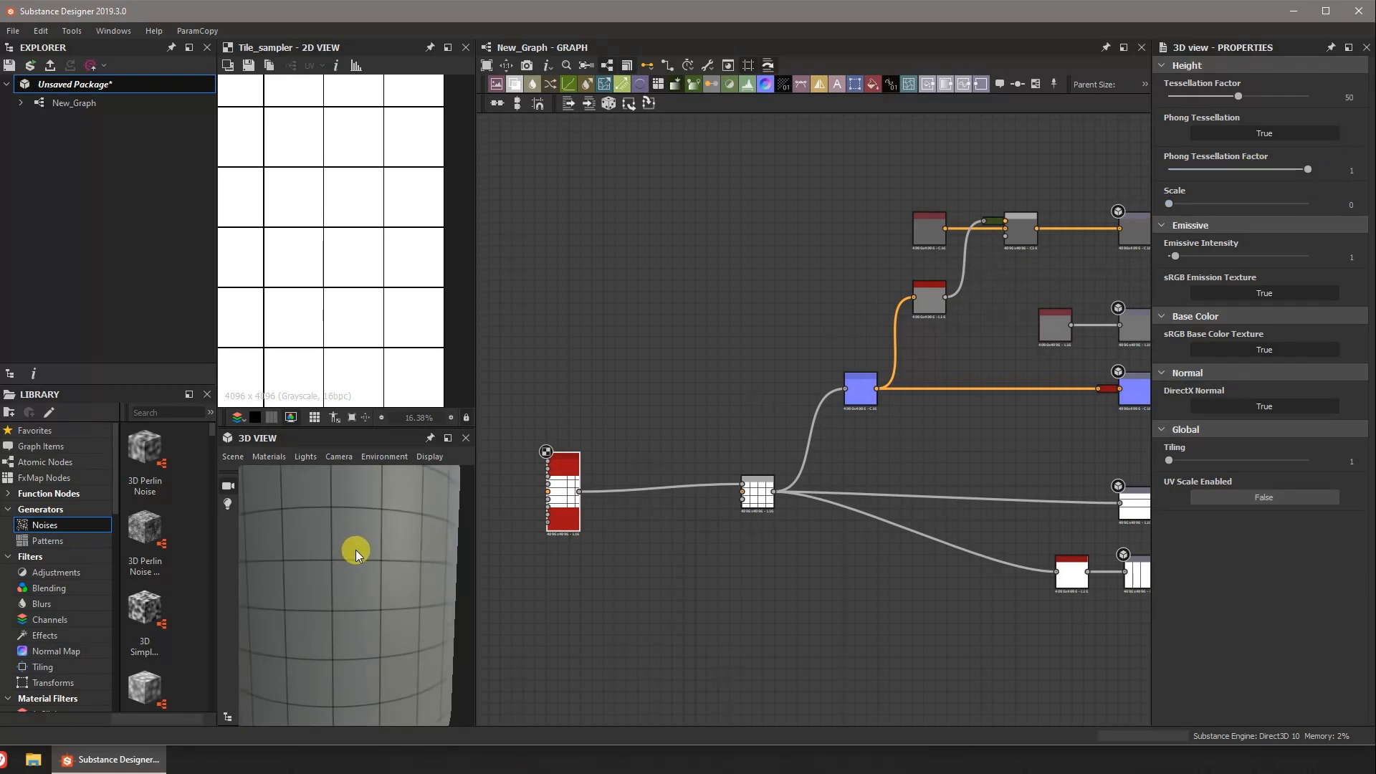
{"action": "middle_click_drag", "start_coordinate": [355, 549], "coordinate": [350, 560]}
{"action": "scroll", "coordinate": [350, 561], "scroll_direction": "up", "scroll_amount": 3}
{"action": "scroll", "coordinate": [423, 535], "scroll_direction": "up", "scroll_amount": 3}
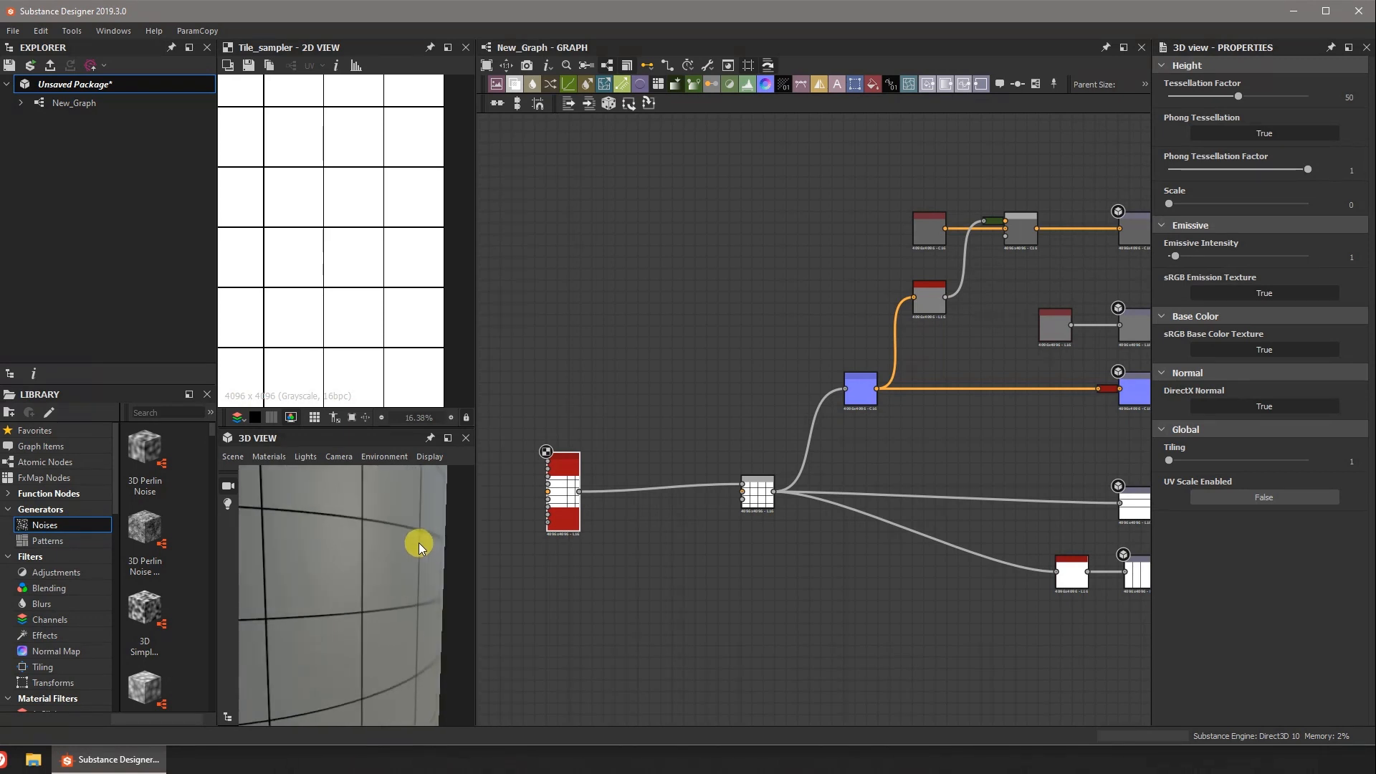
{"action": "mouse_move", "coordinate": [1169, 205]}
{"action": "left_mouse_down"}
{"action": "mouse_move", "coordinate": [1284, 204]}
{"action": "mouse_move", "coordinate": [1182, 204]}
{"action": "left_mouse_up"}
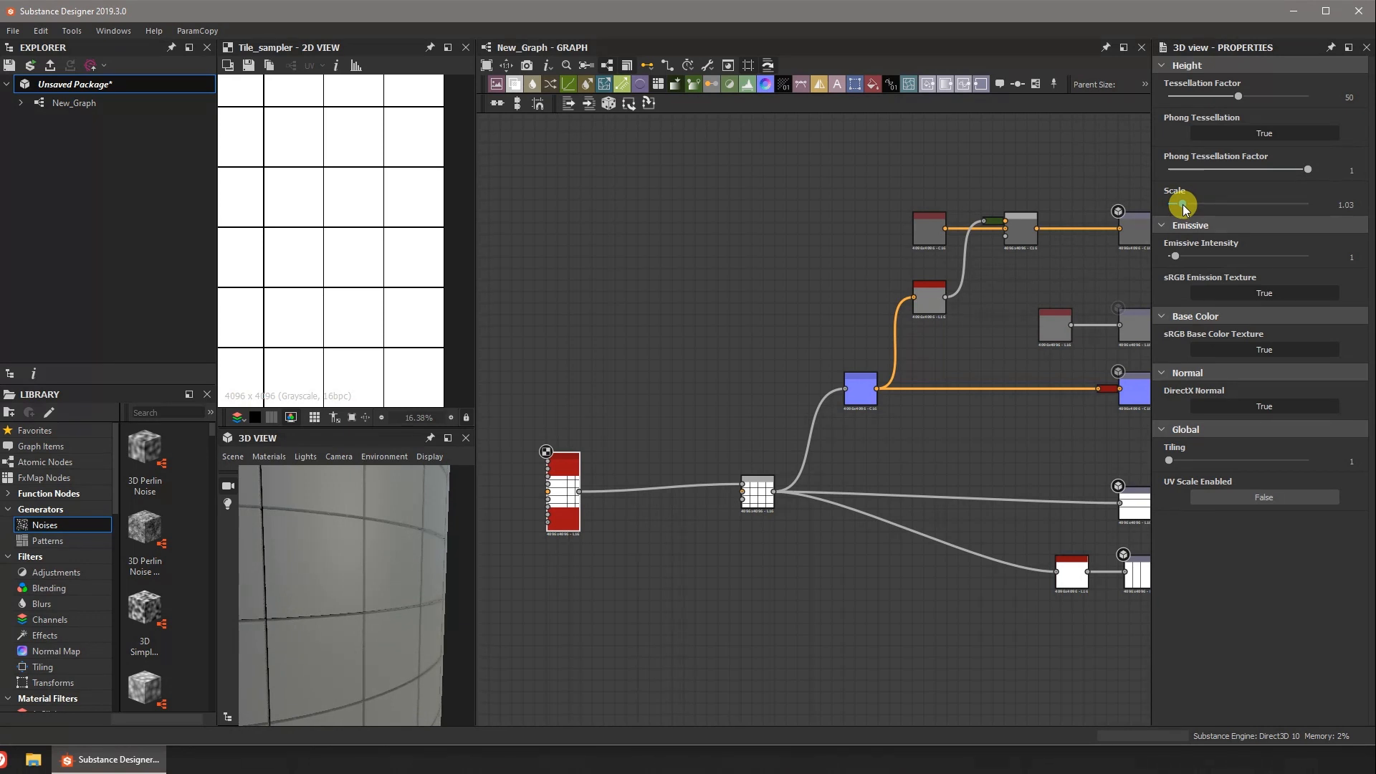
{"action": "scroll", "coordinate": [386, 535], "scroll_direction": "down", "scroll_amount": 3}
{"action": "scroll", "coordinate": [385, 535], "scroll_direction": "down", "scroll_amount": 5}
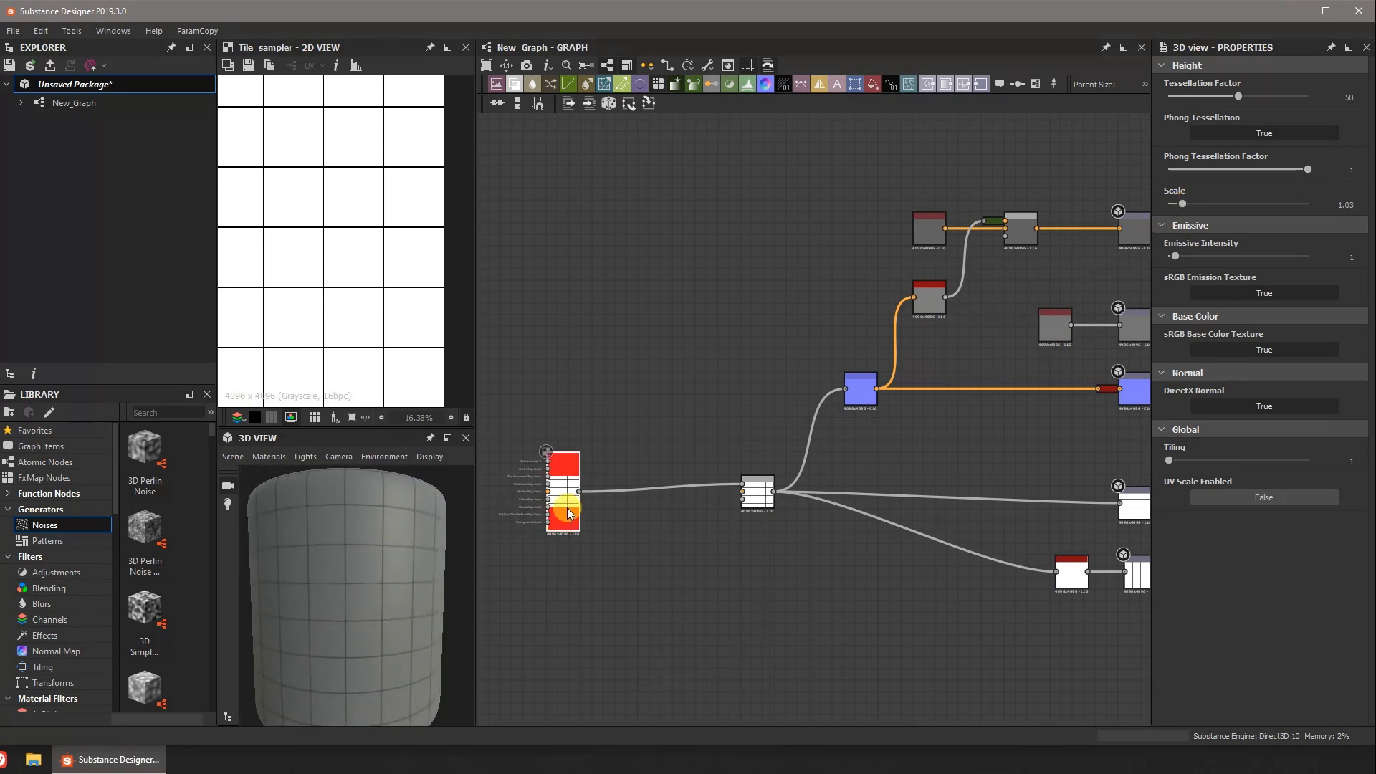
- Examine the Tile Sampler's pattern and size parameters and the tile gaps up close in the 2D and 3D previews
{"action": "scroll", "coordinate": [567, 509], "scroll_direction": "up", "scroll_amount": 5}
{"action": "left_click", "coordinate": [567, 456]}
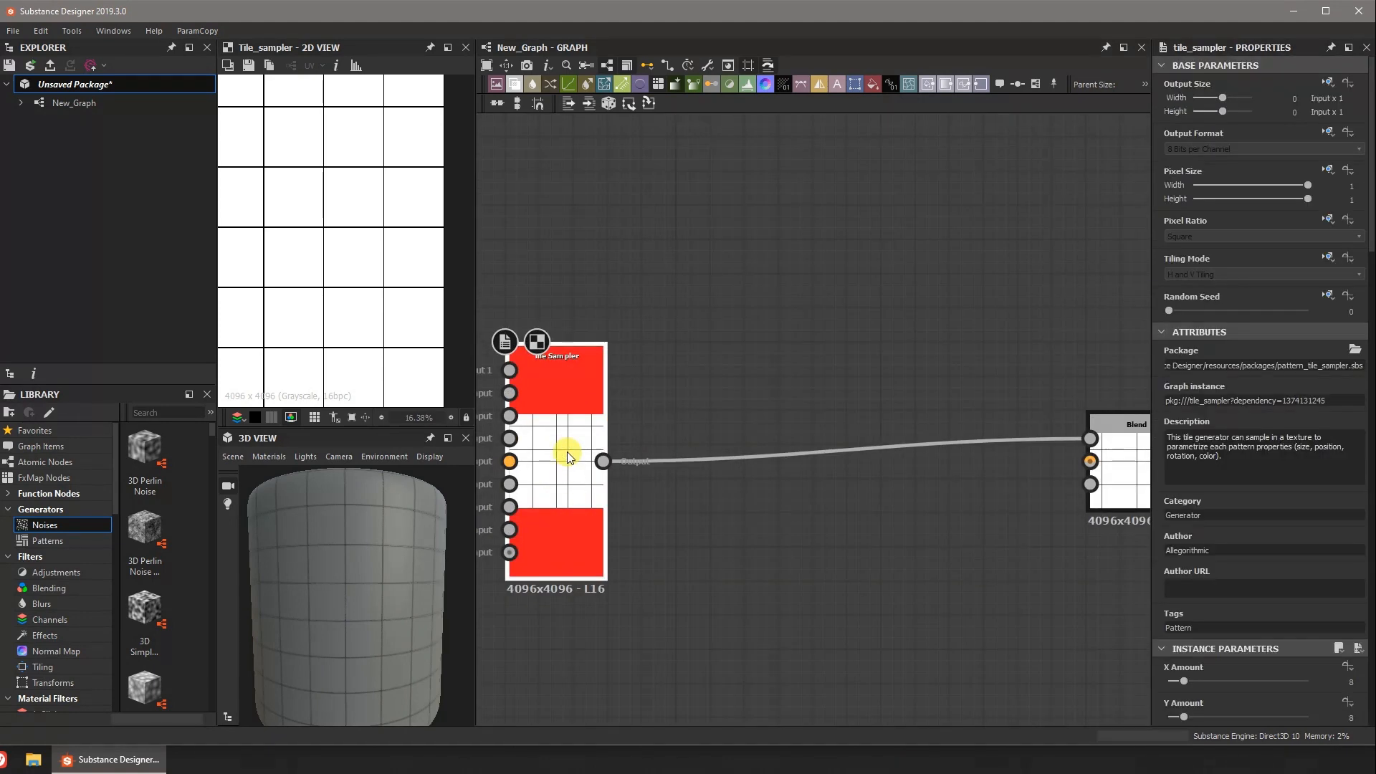
{"action": "scroll", "coordinate": [1260, 498], "scroll_direction": "down", "scroll_amount": 6}
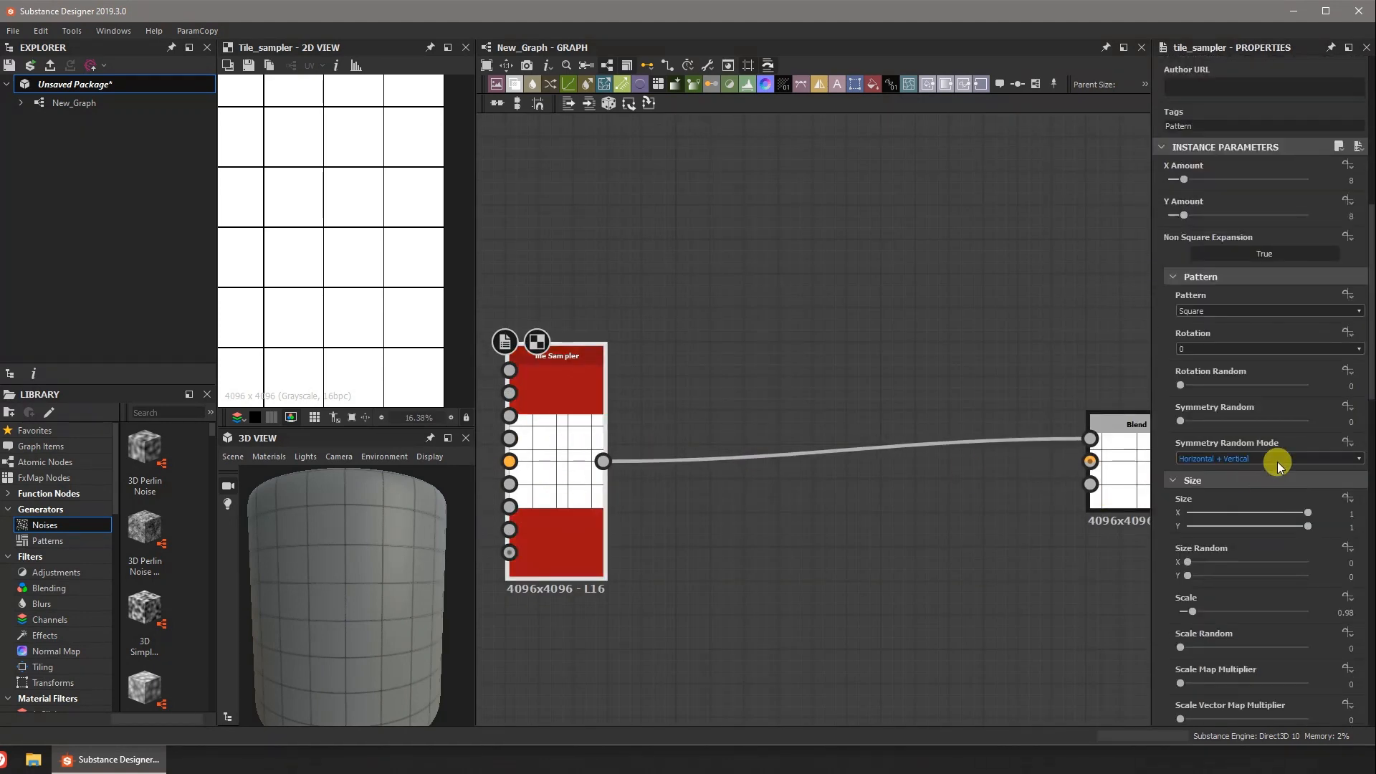
{"action": "scroll", "coordinate": [1279, 463], "scroll_direction": "down", "scroll_amount": 2}
{"action": "scroll", "coordinate": [1278, 464], "scroll_direction": "down", "scroll_amount": 2}
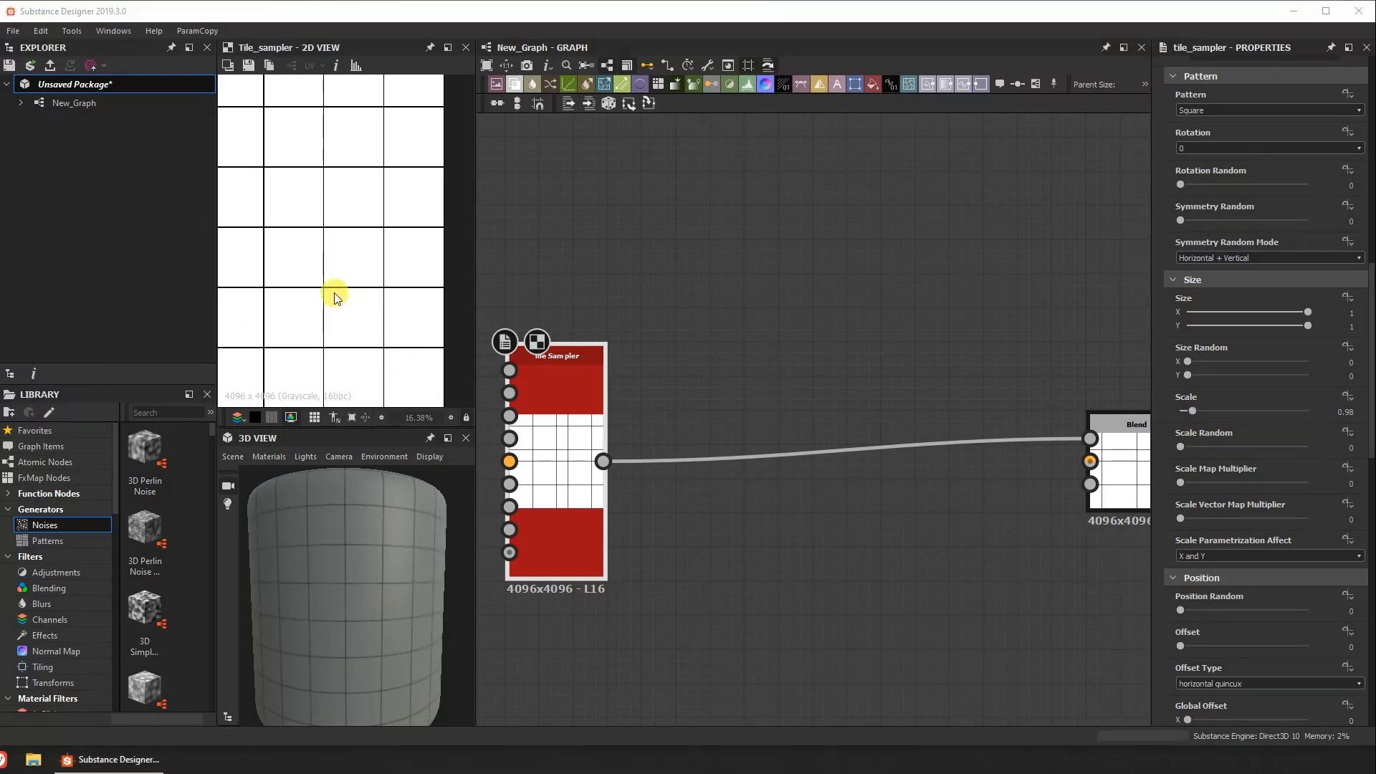
{"action": "scroll", "coordinate": [333, 295], "scroll_direction": "up", "scroll_amount": 5}
{"action": "scroll", "coordinate": [301, 283], "scroll_direction": "up", "scroll_amount": 6}
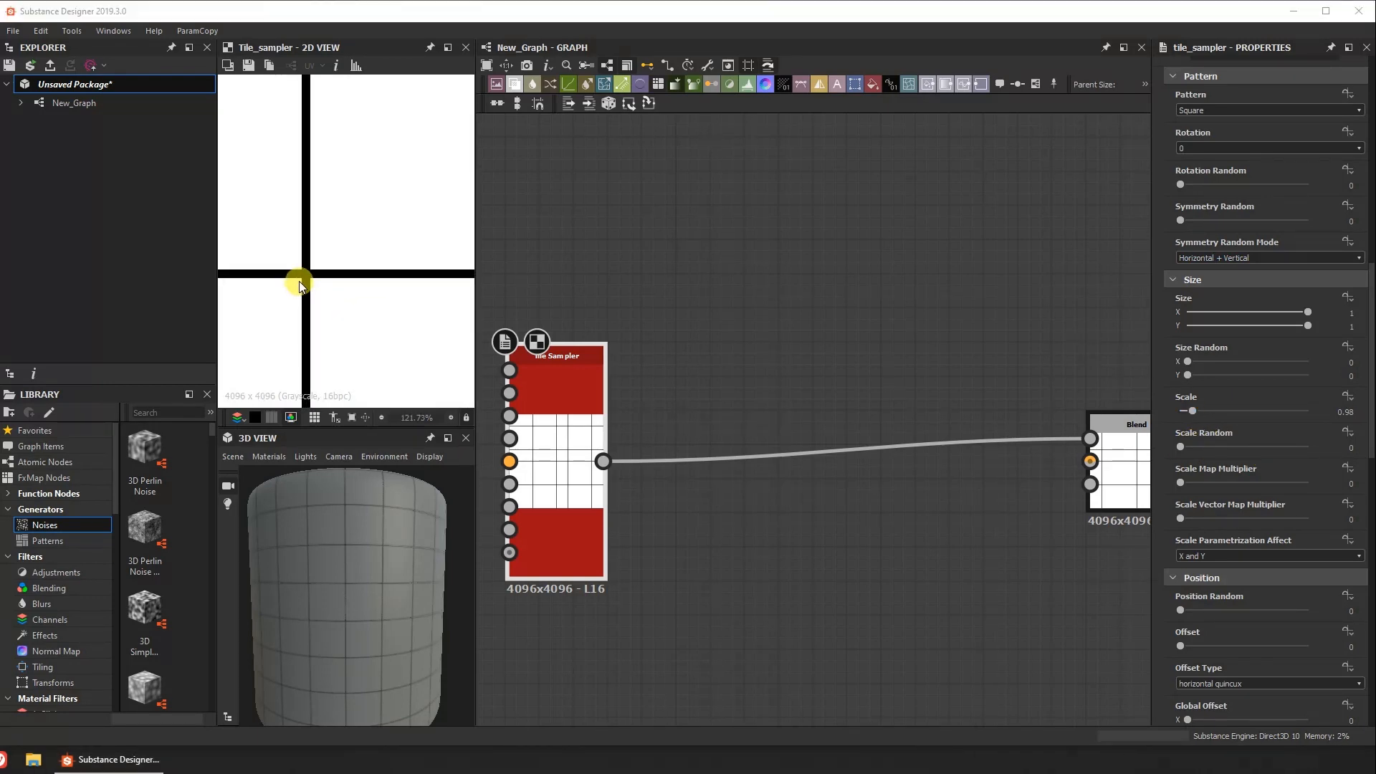
{"action": "scroll", "coordinate": [289, 283], "scroll_direction": "up", "scroll_amount": 3}
{"action": "scroll", "coordinate": [354, 523], "scroll_direction": "up", "scroll_amount": 5}
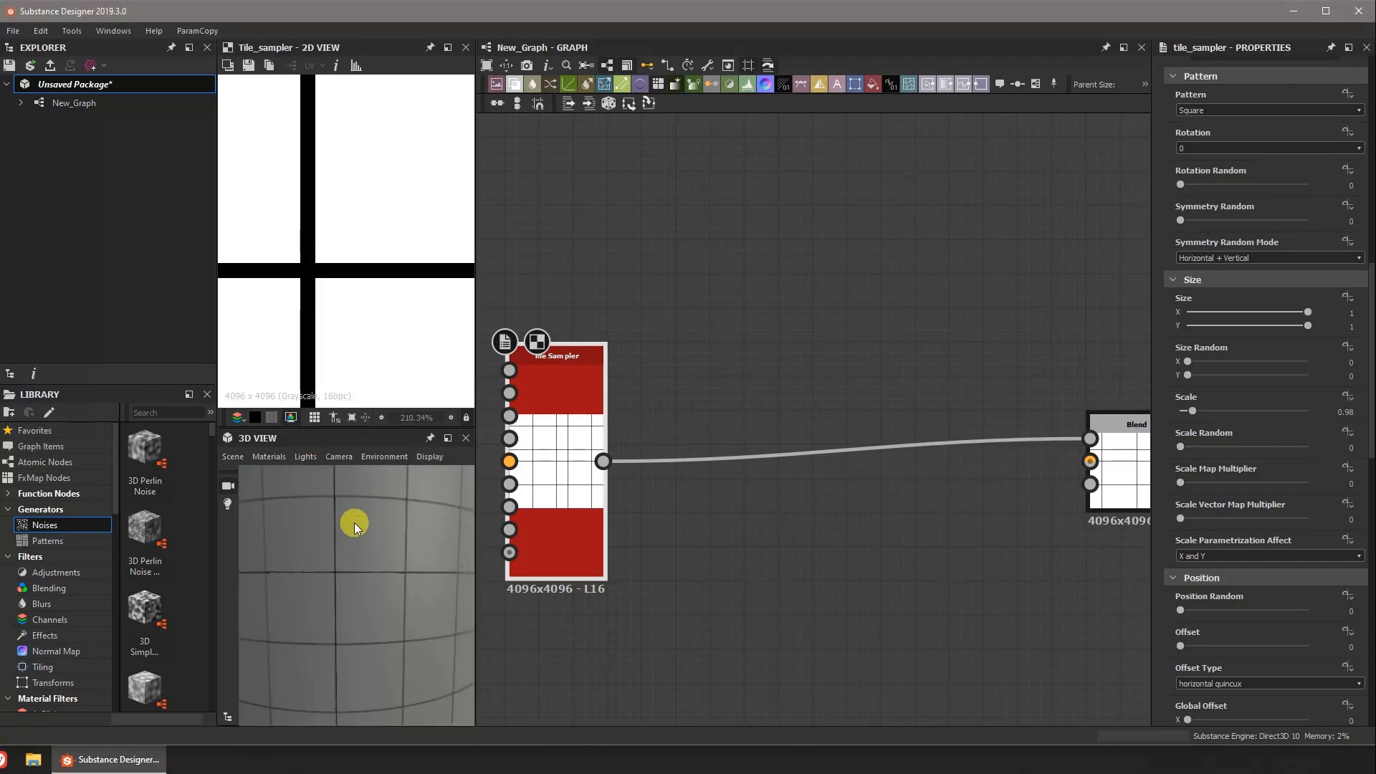
{"action": "mouse_move", "coordinate": [354, 522]}
{"action": "left_mouse_down"}
{"action": "mouse_move", "coordinate": [360, 552]}
{"action": "mouse_move", "coordinate": [349, 523]}
{"action": "mouse_move", "coordinate": [349, 537]}
{"action": "left_mouse_up"}
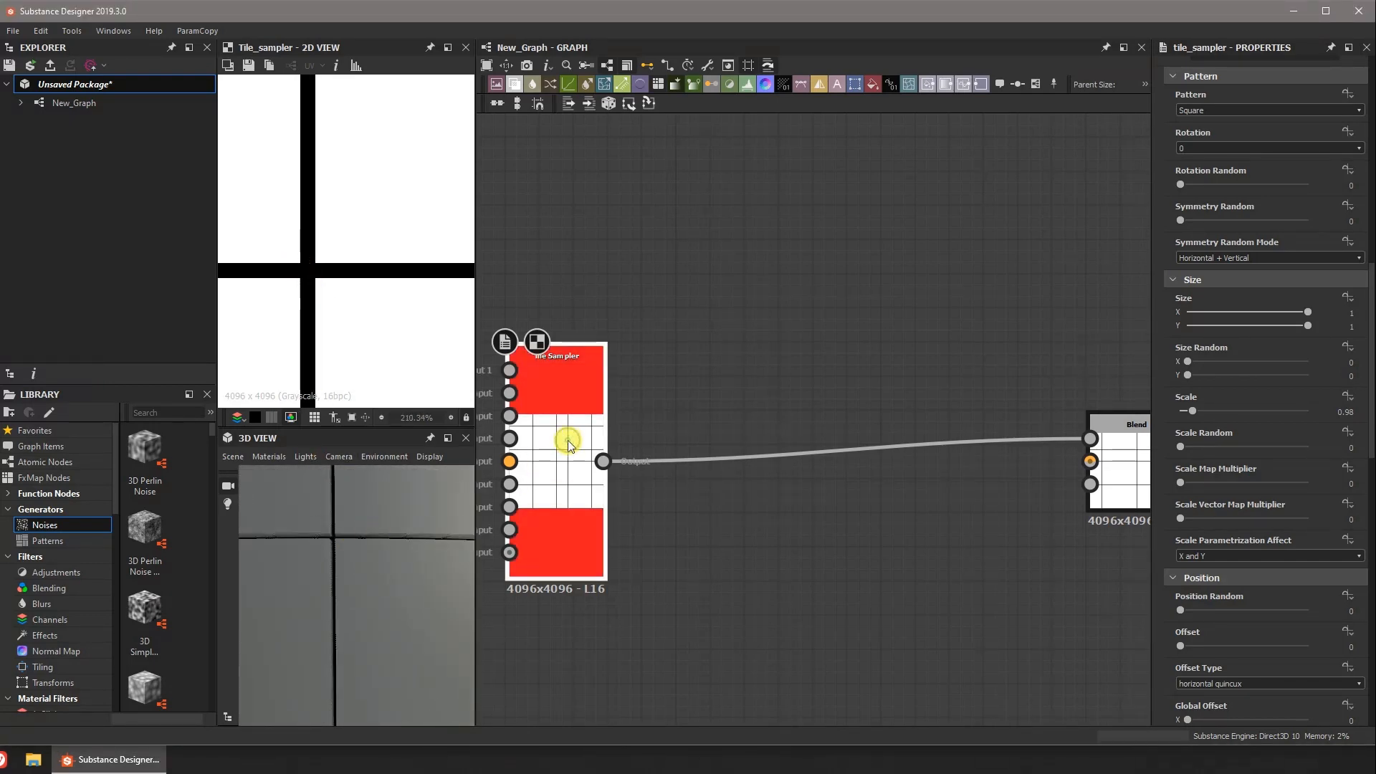
- Insert a Blur HQ Grayscale node between the Tile Sampler and the Blend node
{"action": "key", "text": "space"}
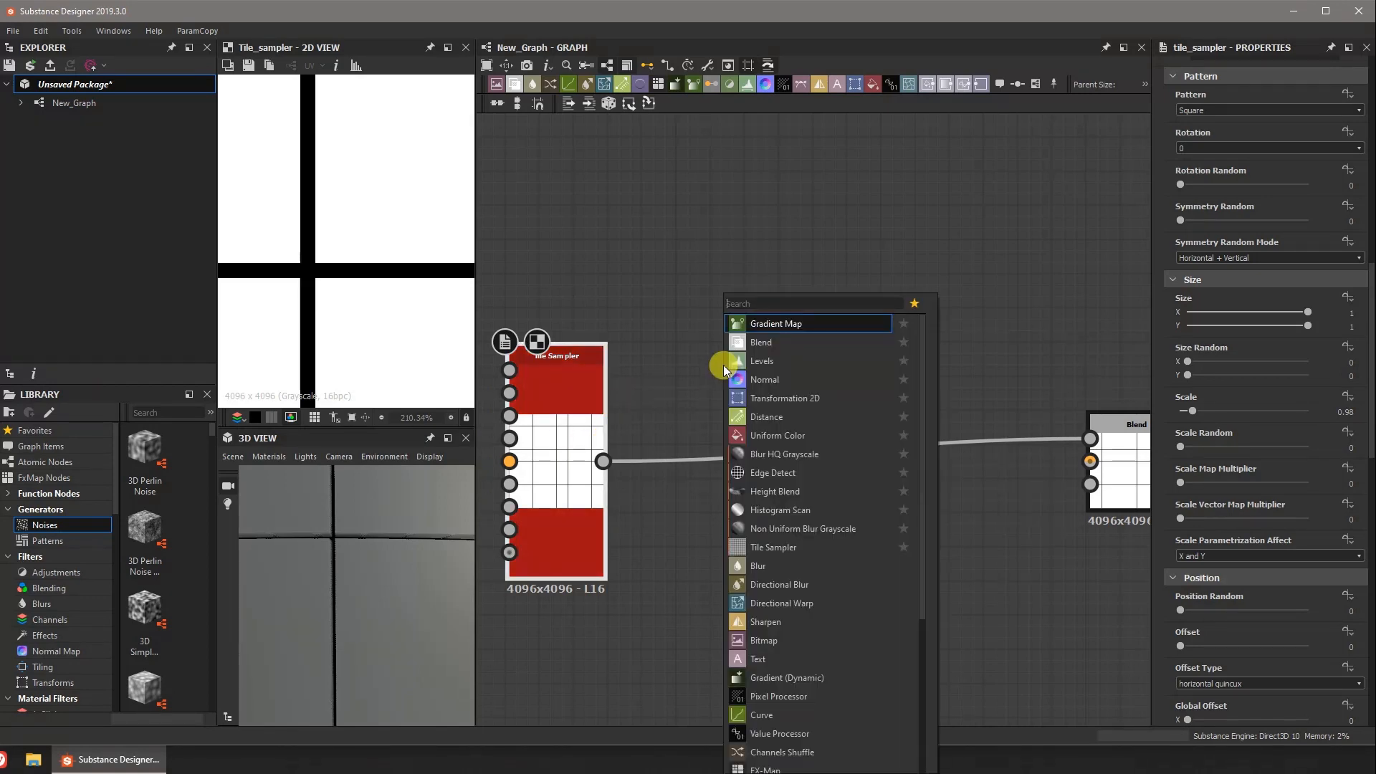
{"action": "type", "text": "blur"}
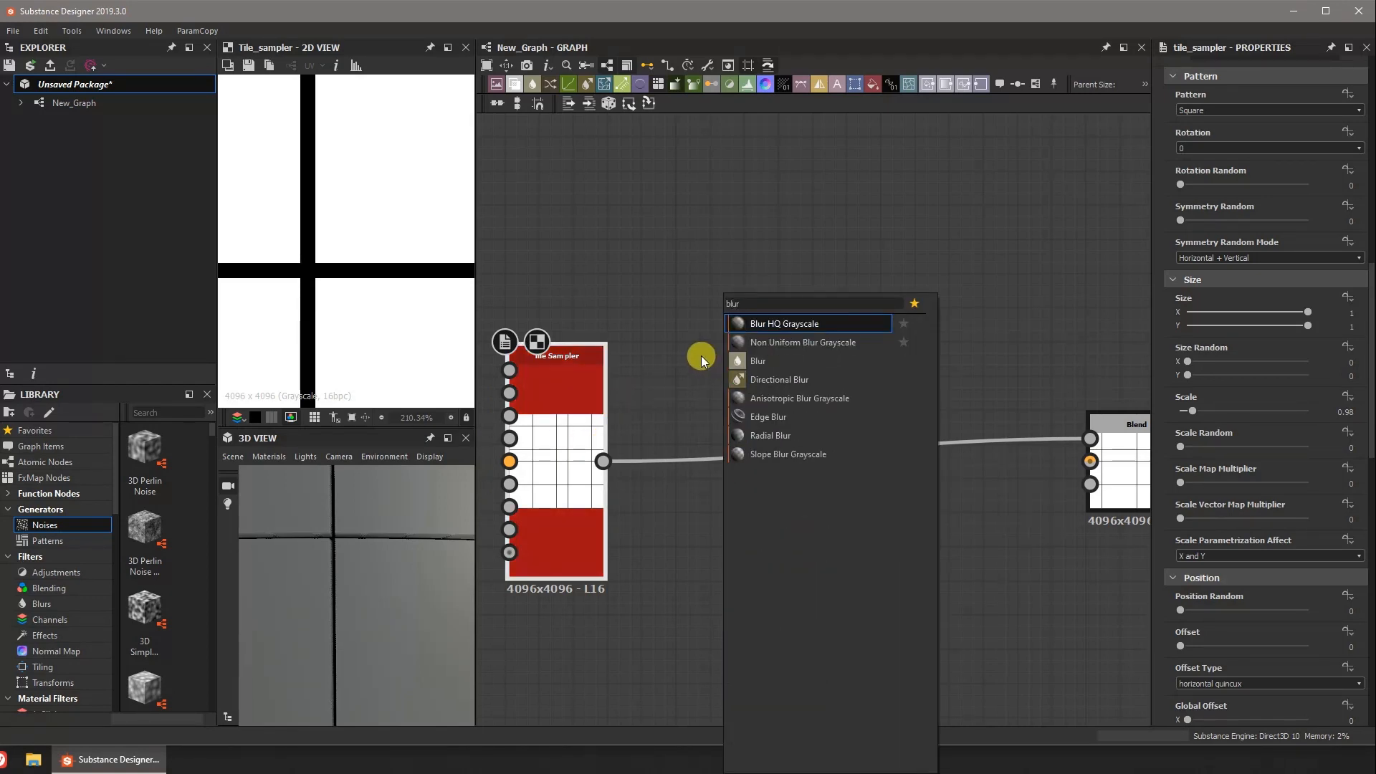
{"action": "left_click", "coordinate": [769, 325]}
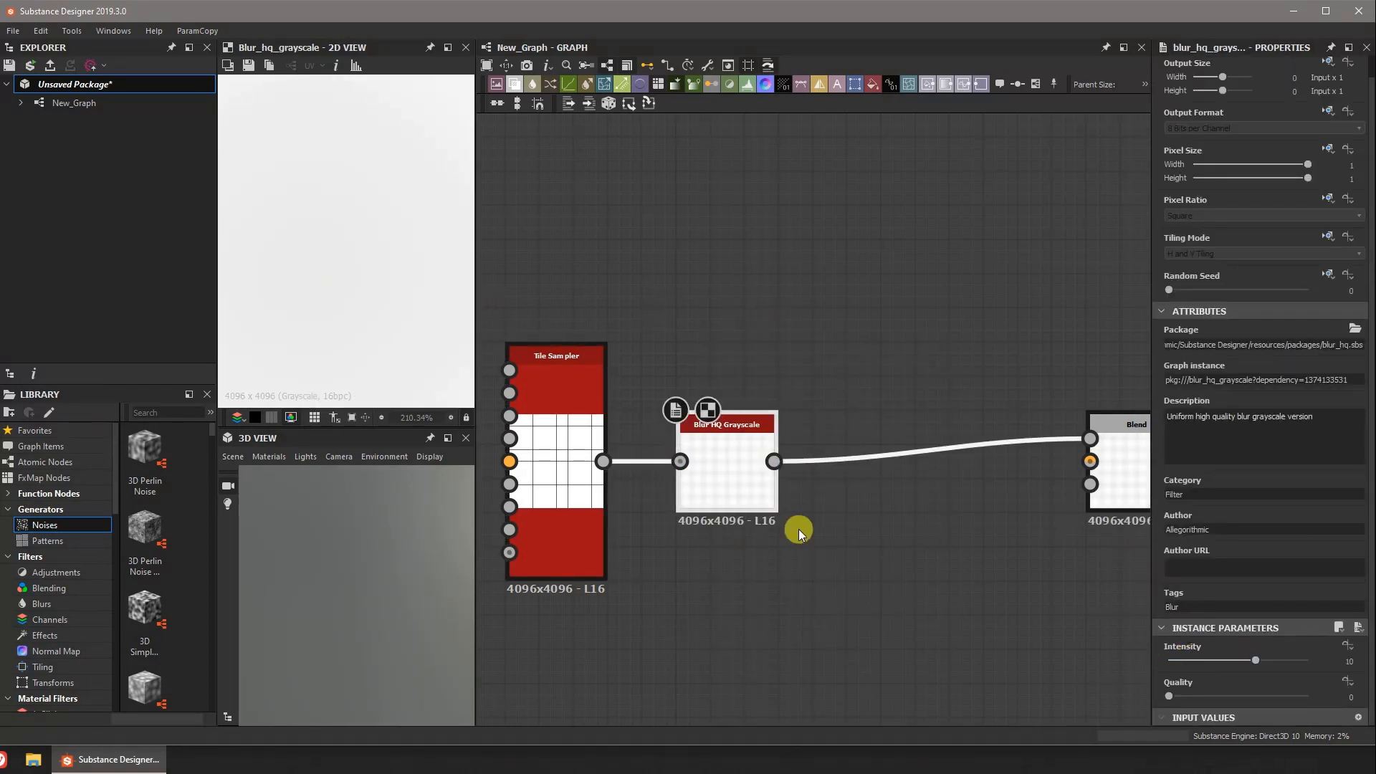
- Set the blur's Quality to 1 and its Intensity to about 0.57, and check the softened tile edges on the cylinder
{"action": "left_click_drag", "start_coordinate": [1170, 698], "coordinate": [1312, 697]}
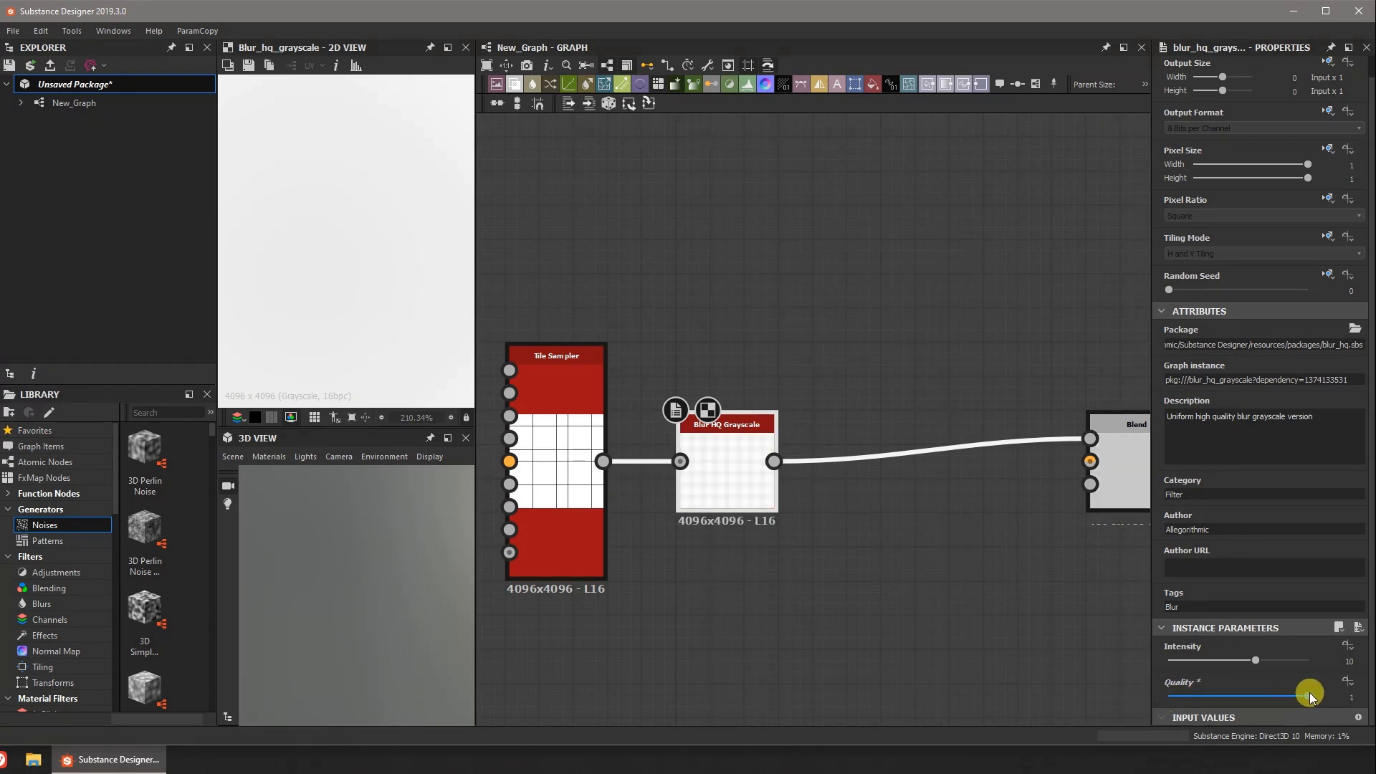
{"action": "left_click_drag", "start_coordinate": [1255, 663], "coordinate": [1178, 663]}
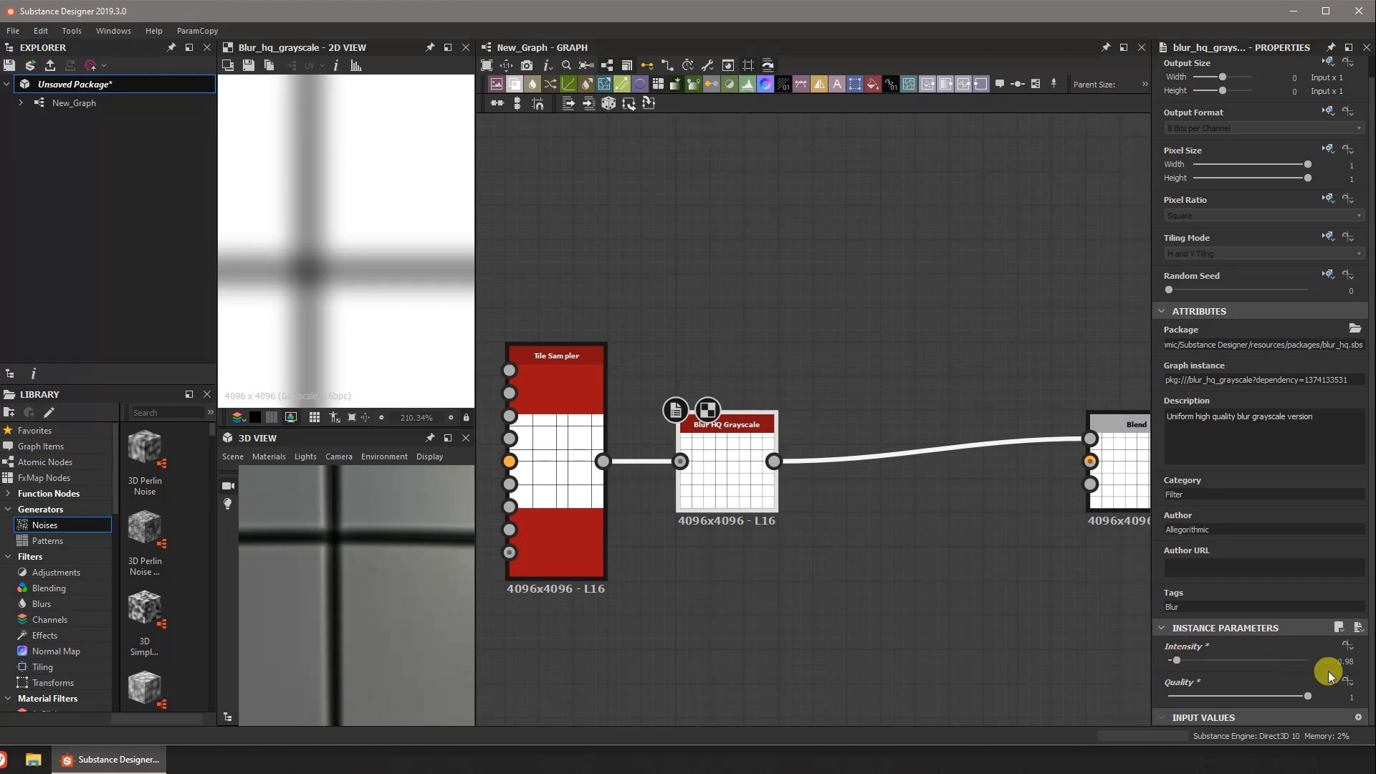
{"action": "left_click_drag", "start_coordinate": [1178, 662], "coordinate": [1175, 662]}
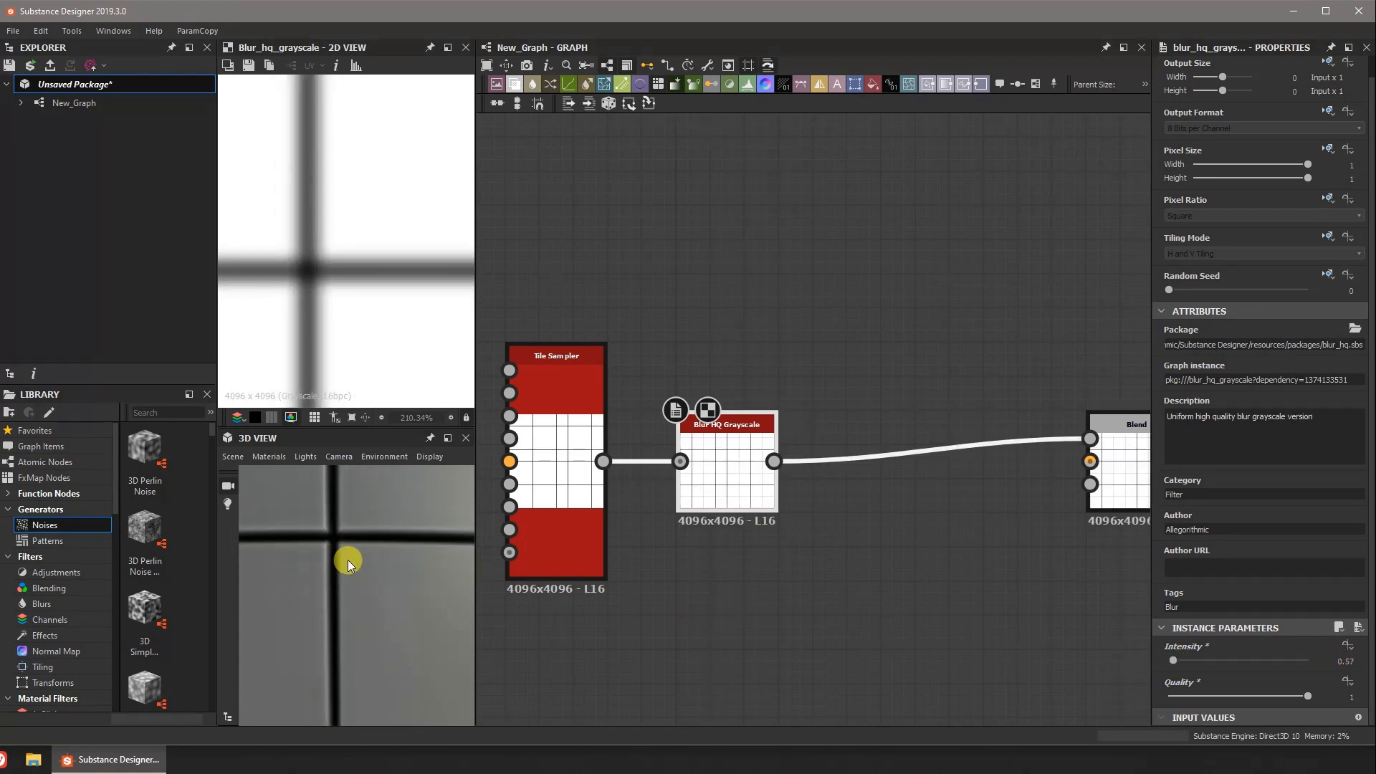
{"action": "scroll", "coordinate": [371, 556], "scroll_direction": "down", "scroll_amount": 5}
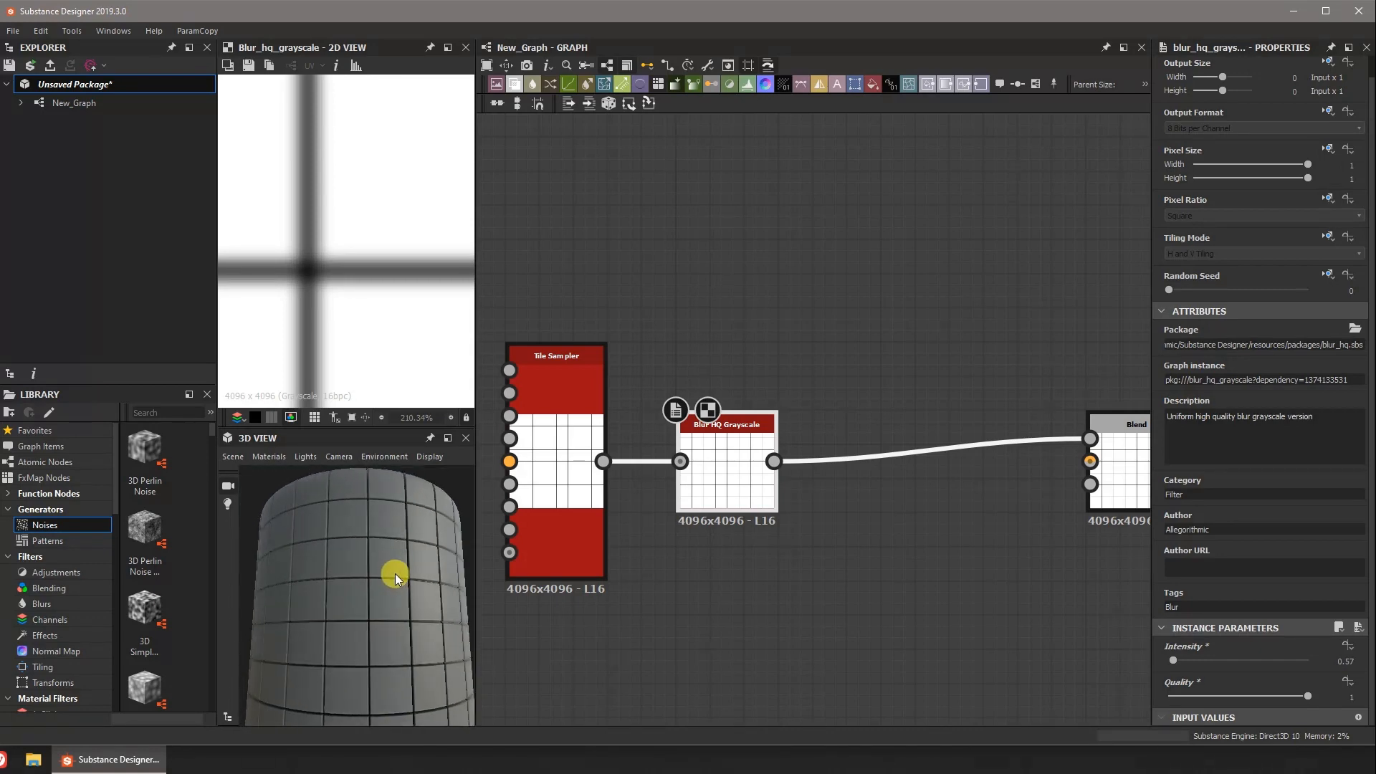
{"action": "scroll", "coordinate": [367, 559], "scroll_direction": "up", "scroll_amount": 5}
{"action": "left_click_drag", "start_coordinate": [367, 557], "coordinate": [333, 557]}
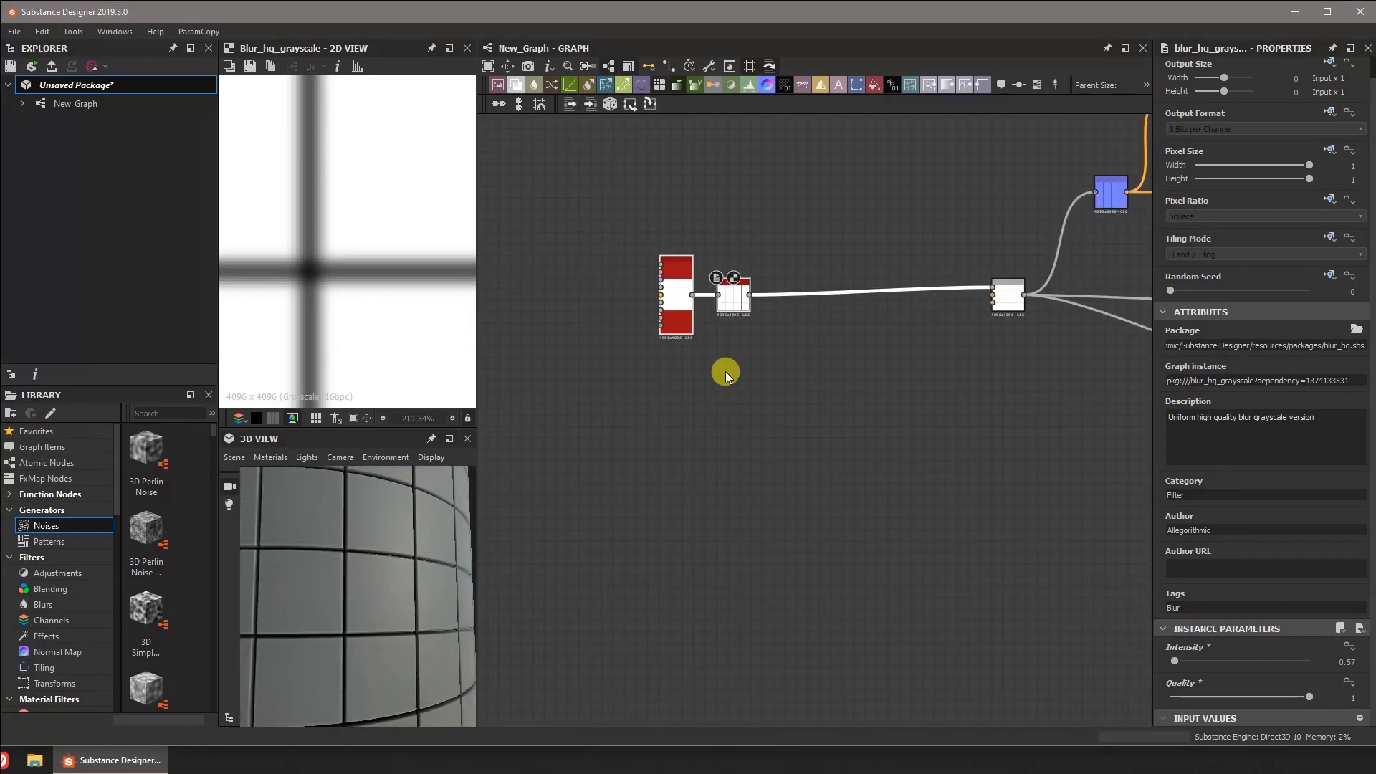
- Add a White Noise Fast node and place it just below the Blur HQ Grayscale node
{"action": "left_click", "coordinate": [726, 372]}
{"action": "key", "text": "space"}
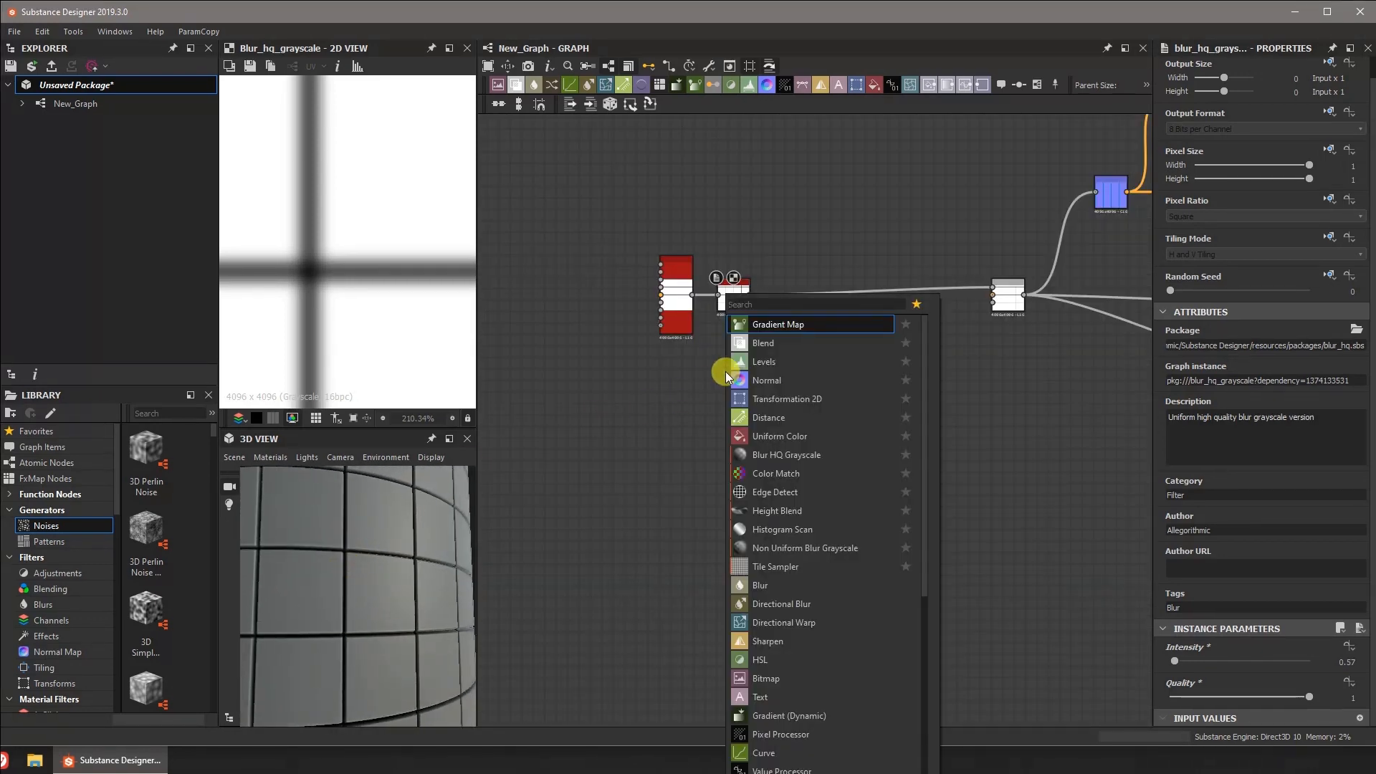
{"action": "type", "text": "white"}
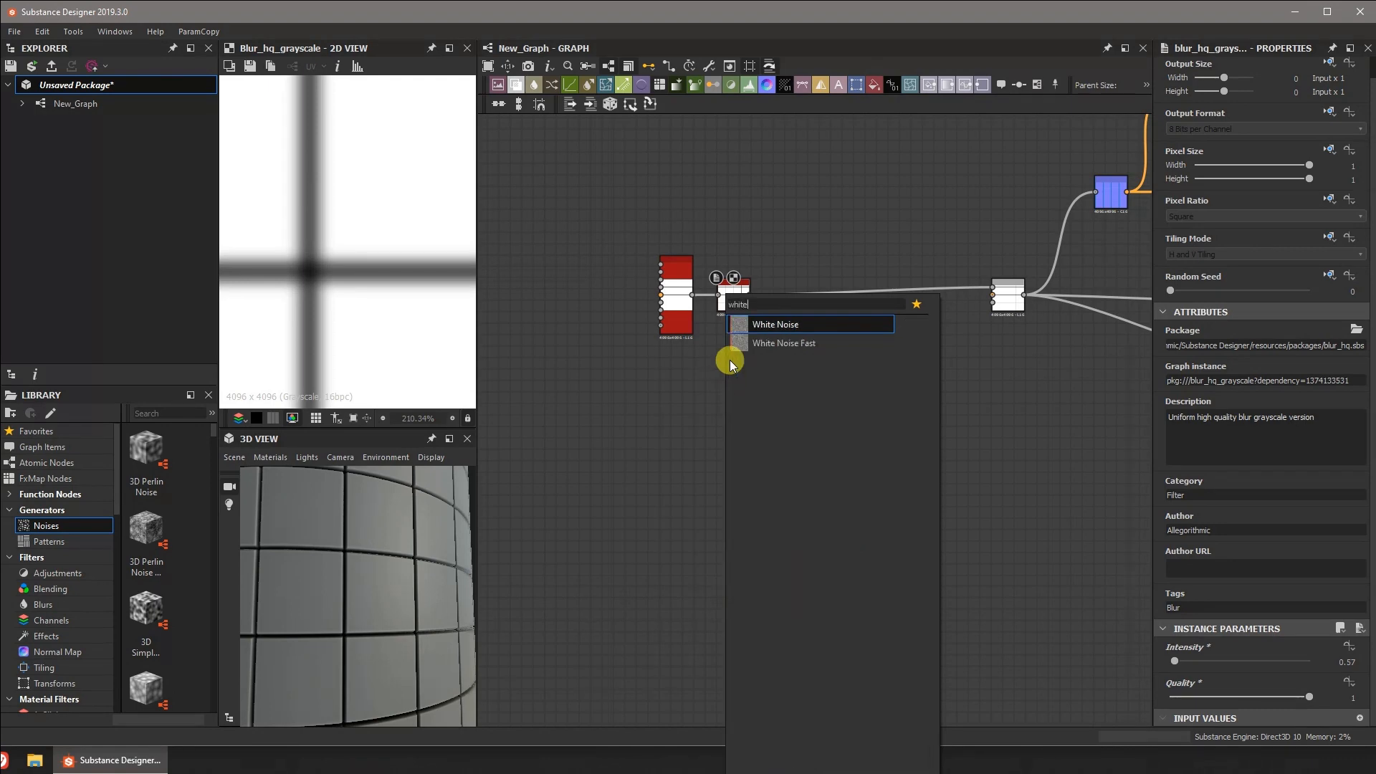
{"action": "left_click", "coordinate": [779, 329]}
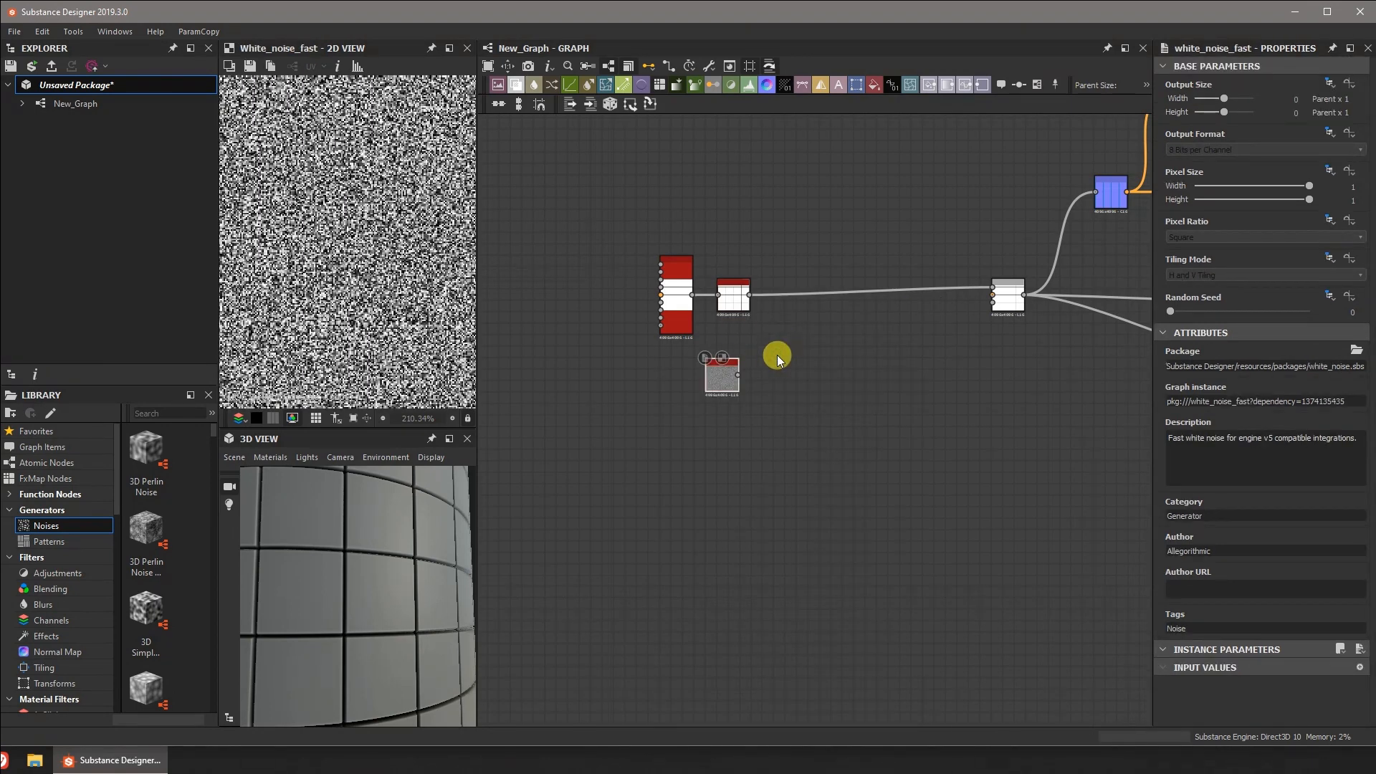
{"action": "left_click_drag", "start_coordinate": [720, 372], "coordinate": [738, 367]}
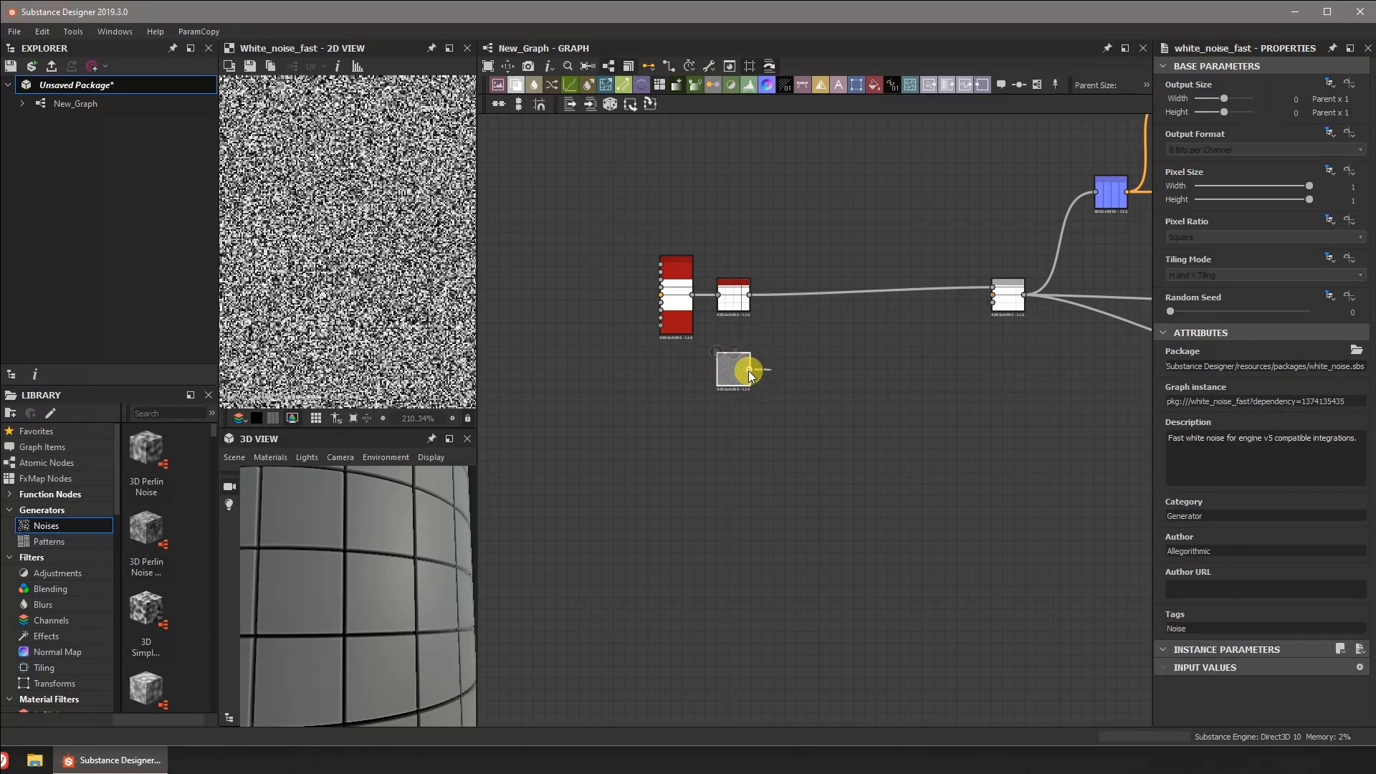
- Connect a Levels node to the white noise and narrow its output range to a thin band of mid-grey
{"action": "left_click_drag", "start_coordinate": [786, 371], "coordinate": [786, 370]}
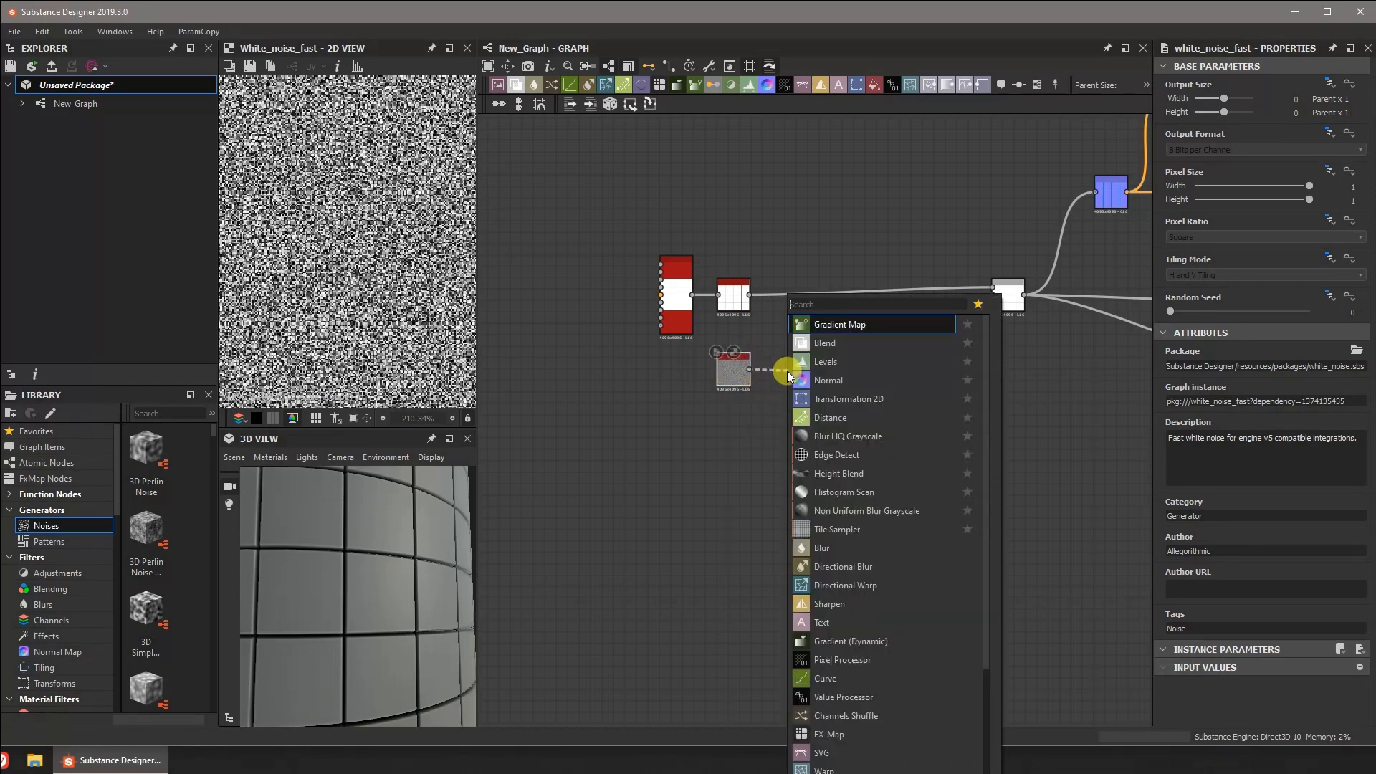
{"action": "left_click", "coordinate": [836, 364]}
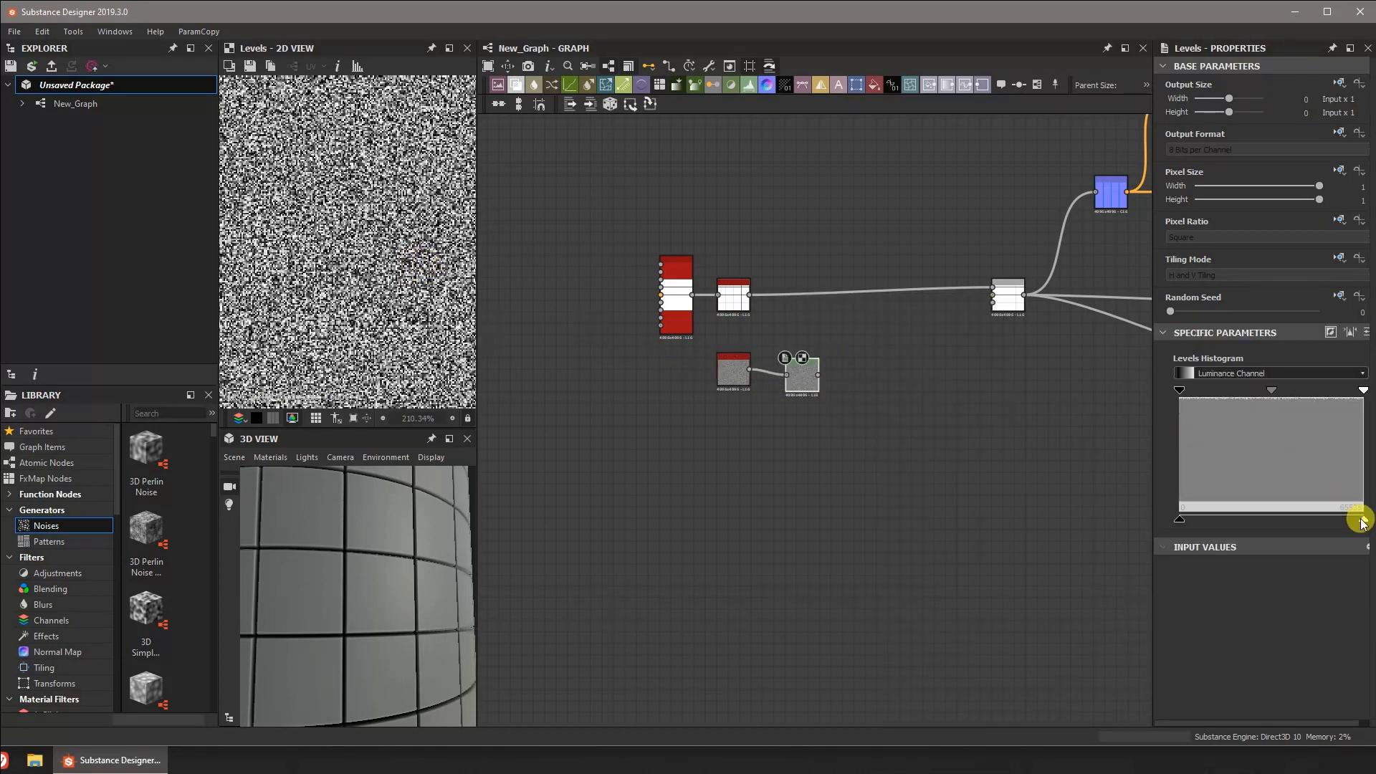
{"action": "left_click_drag", "start_coordinate": [1362, 519], "coordinate": [1283, 518]}
{"action": "left_click_drag", "start_coordinate": [1178, 519], "coordinate": [1269, 520]}
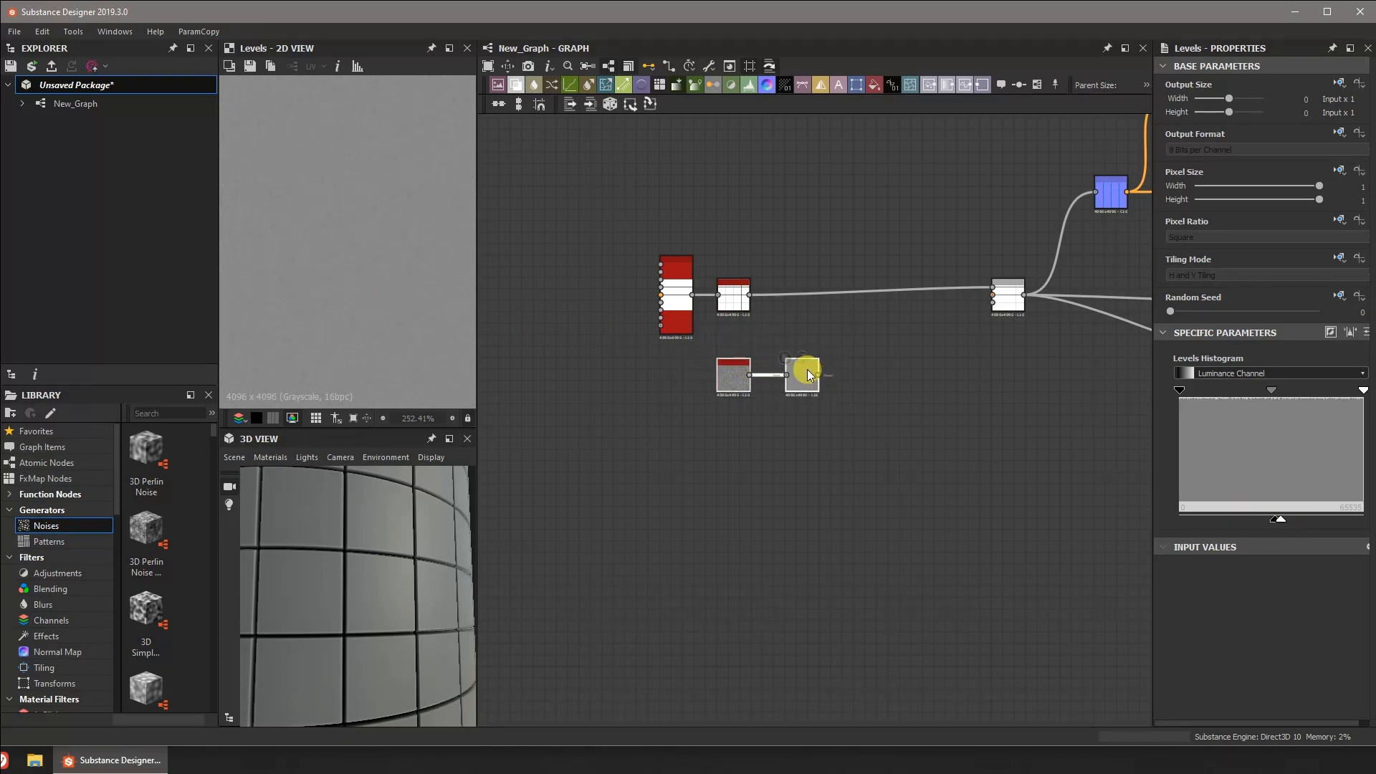
- Add a Height Blend node, feeding the Levels output into its second input and the Blur HQ Grayscale output into its first
{"action": "left_click_drag", "start_coordinate": [807, 374], "coordinate": [800, 342]}
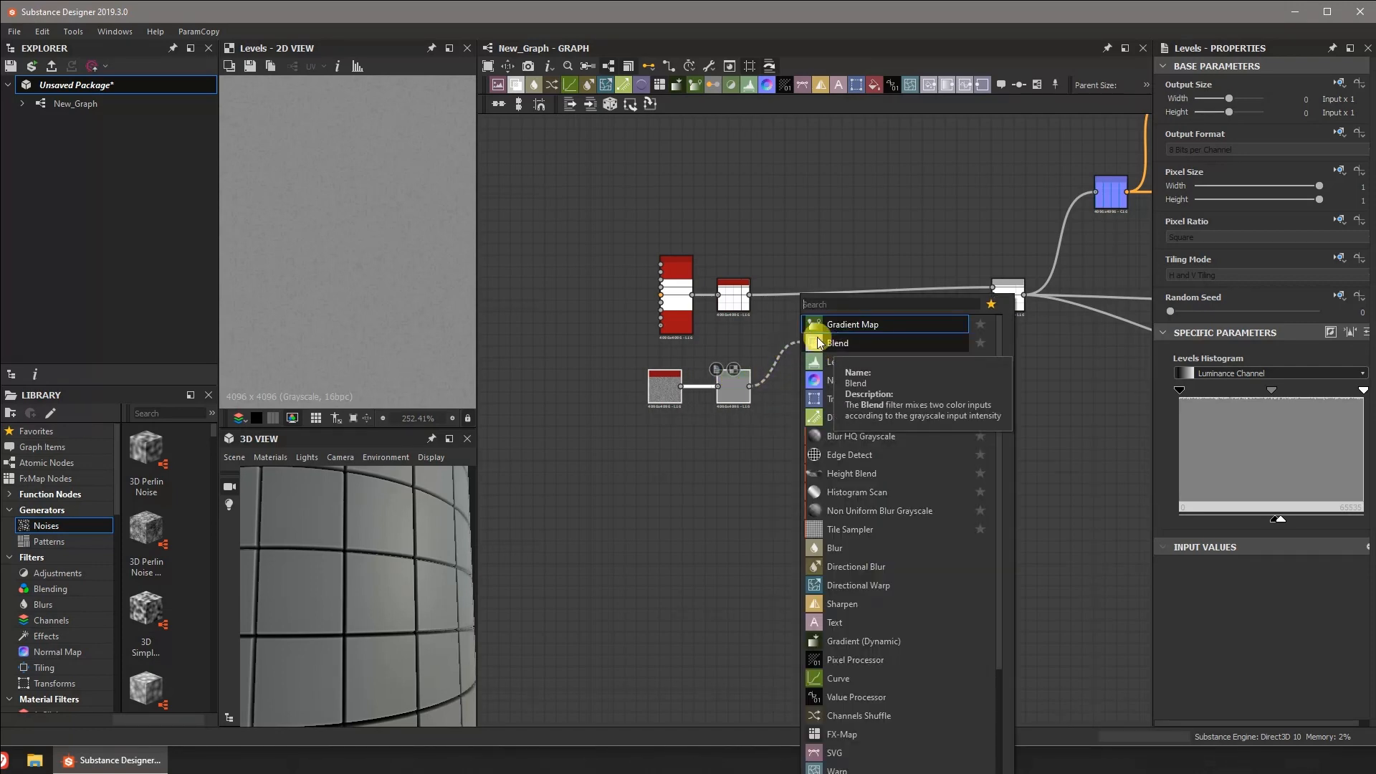
{"action": "type", "text": "hei"}
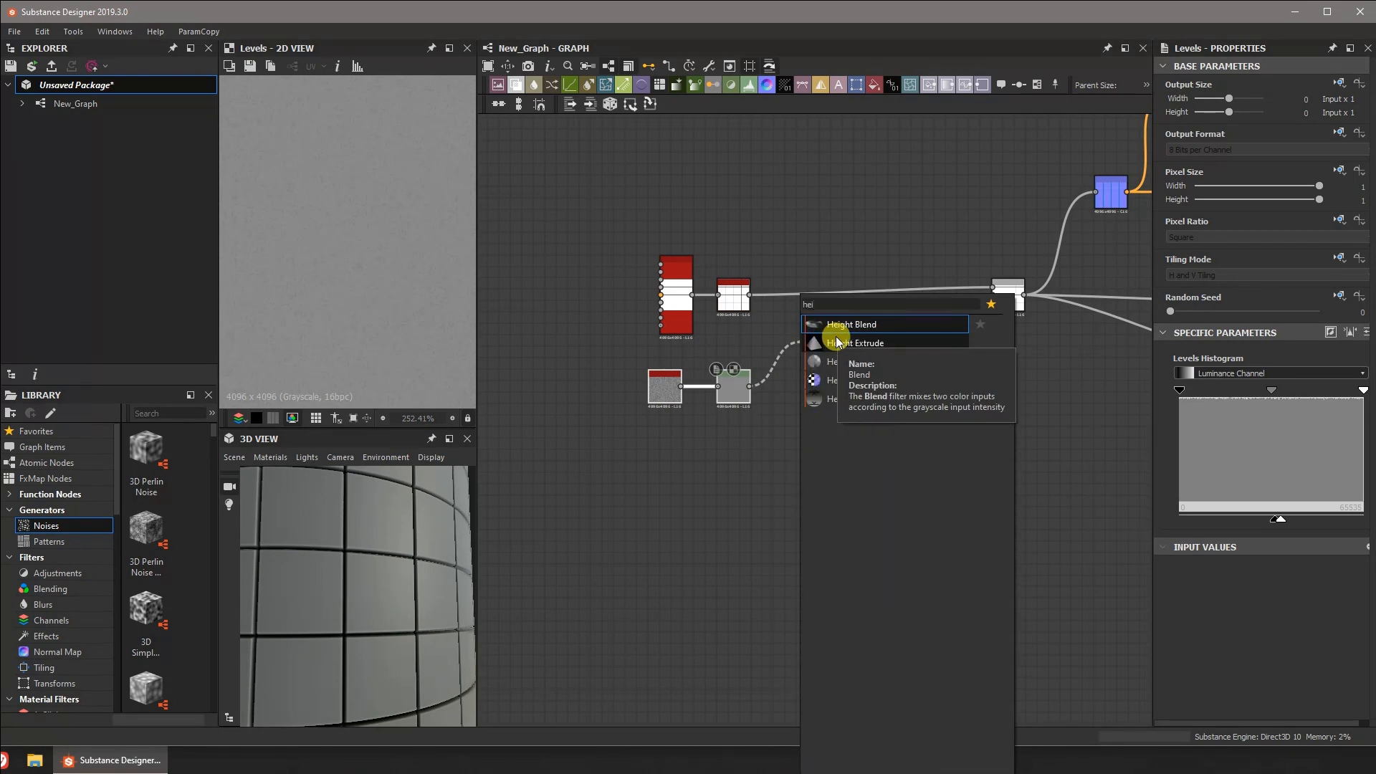
{"action": "left_click", "coordinate": [899, 327]}
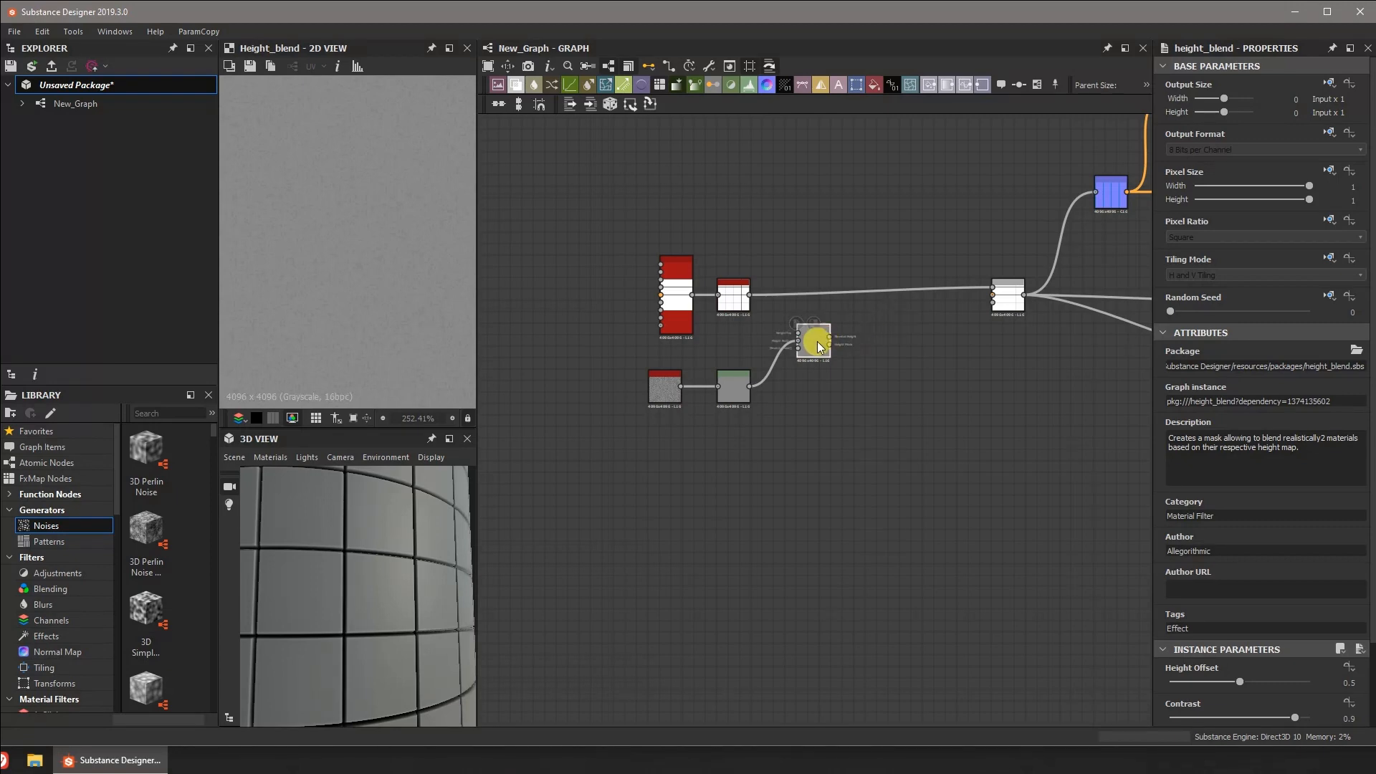
{"action": "left_click_drag", "start_coordinate": [819, 346], "coordinate": [836, 316]}
{"action": "scroll", "coordinate": [829, 316], "scroll_direction": "up", "scroll_amount": 4}
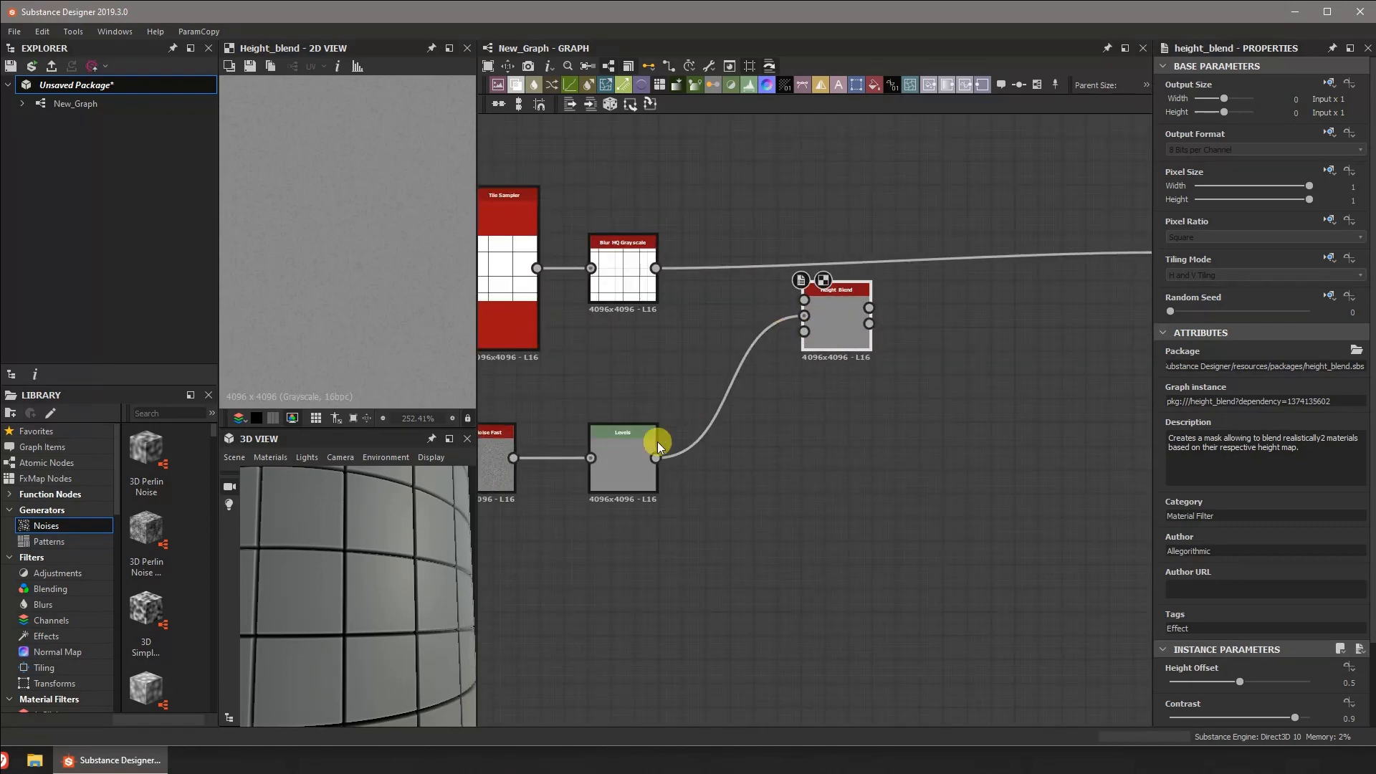
{"action": "left_click_drag", "start_coordinate": [655, 268], "coordinate": [804, 300]}
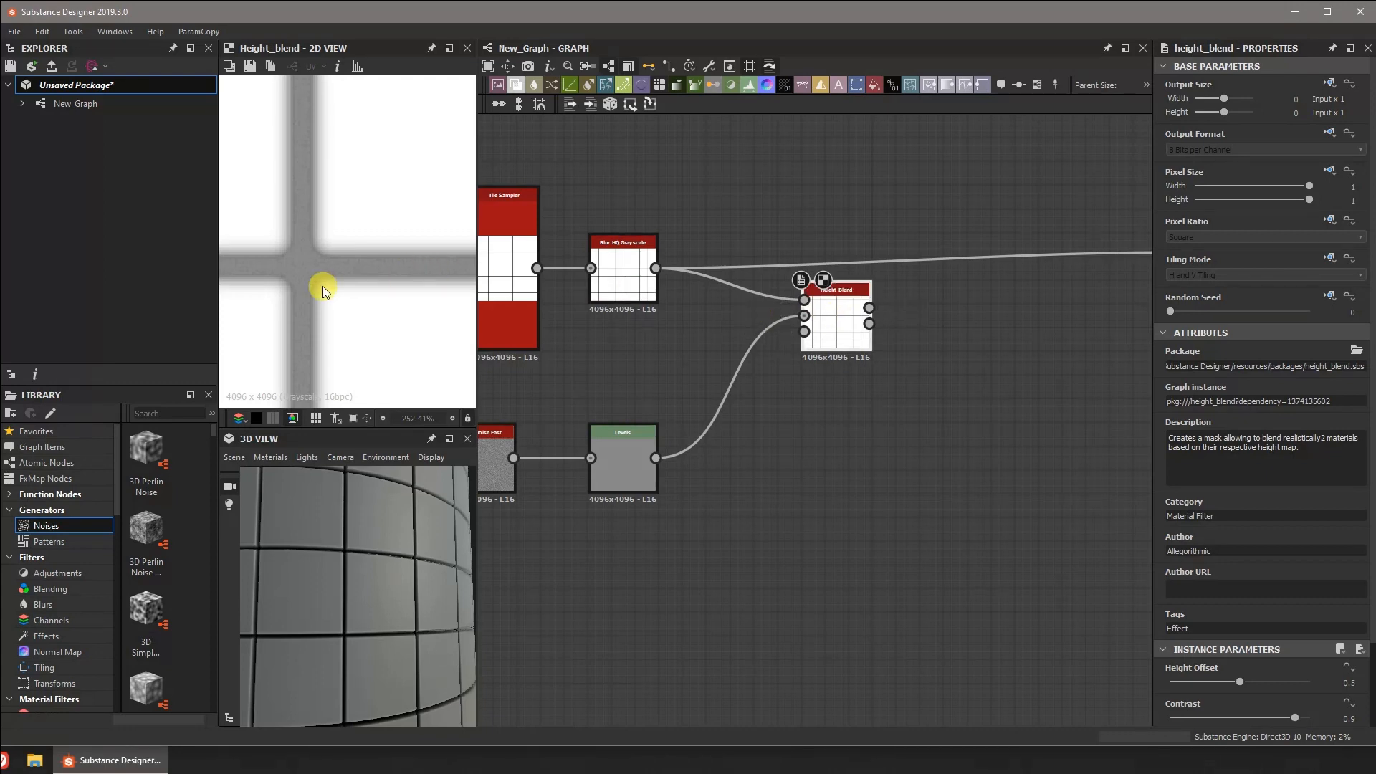
- Compare the blurred tiles with the blended height and set the Height Blend's Height Offset to about 0.43
{"action": "double_click", "coordinate": [620, 264]}
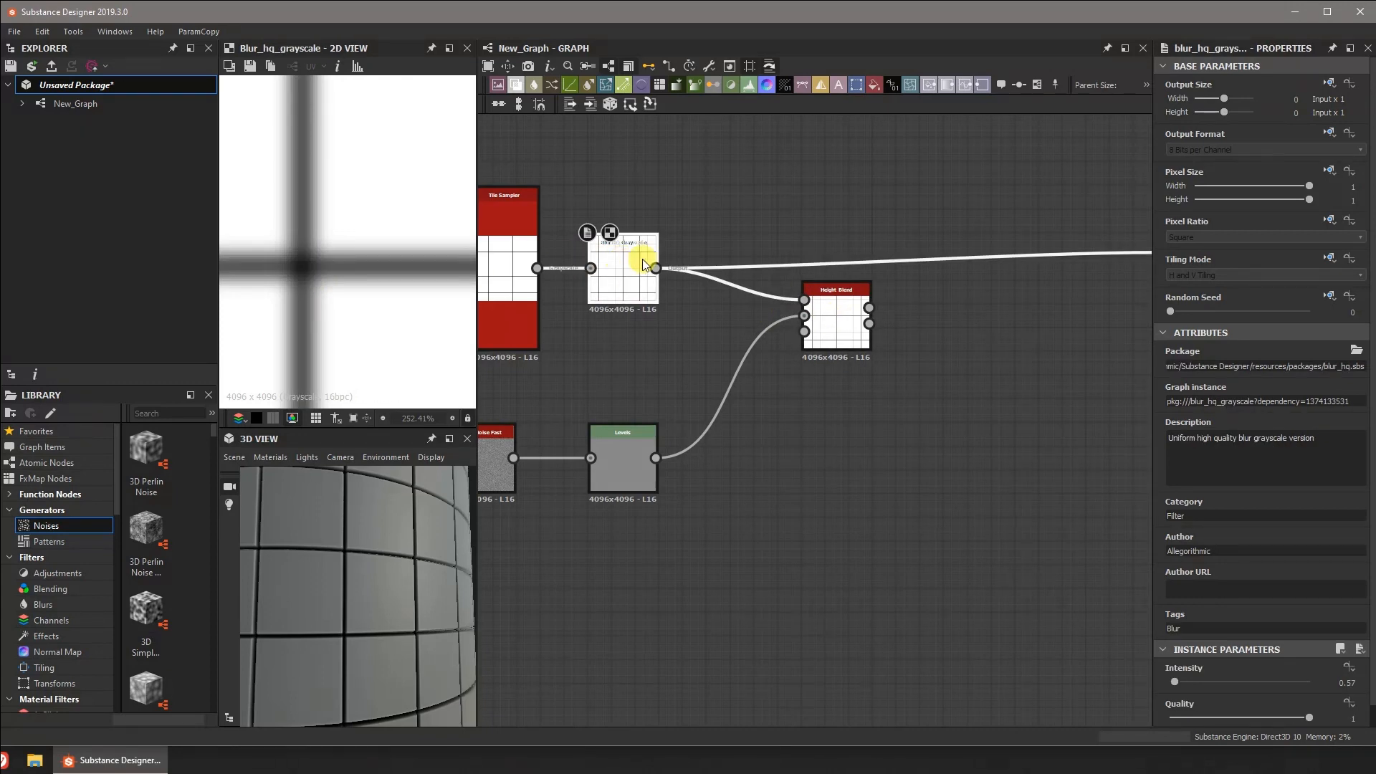
{"action": "double_click", "coordinate": [836, 303]}
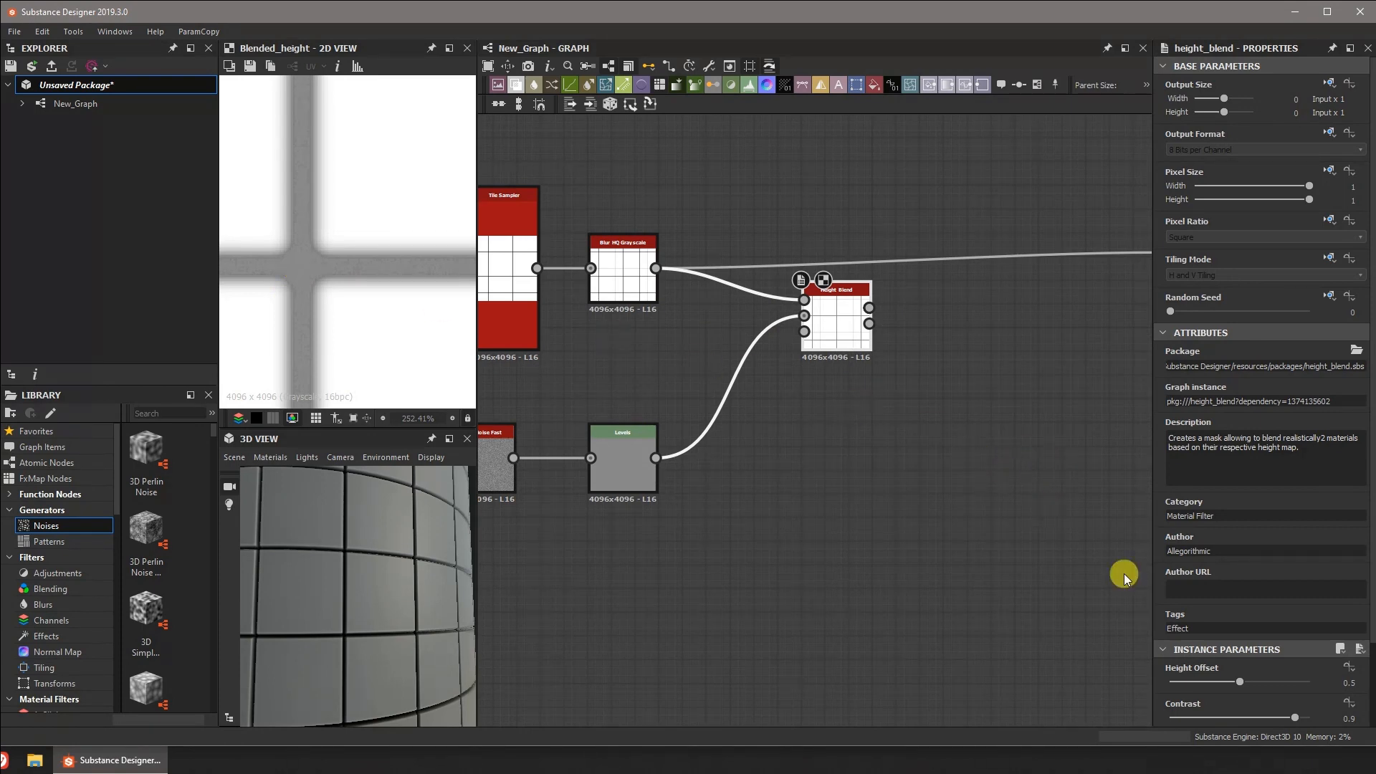
{"action": "scroll", "coordinate": [1218, 632], "scroll_direction": "down", "scroll_amount": 2}
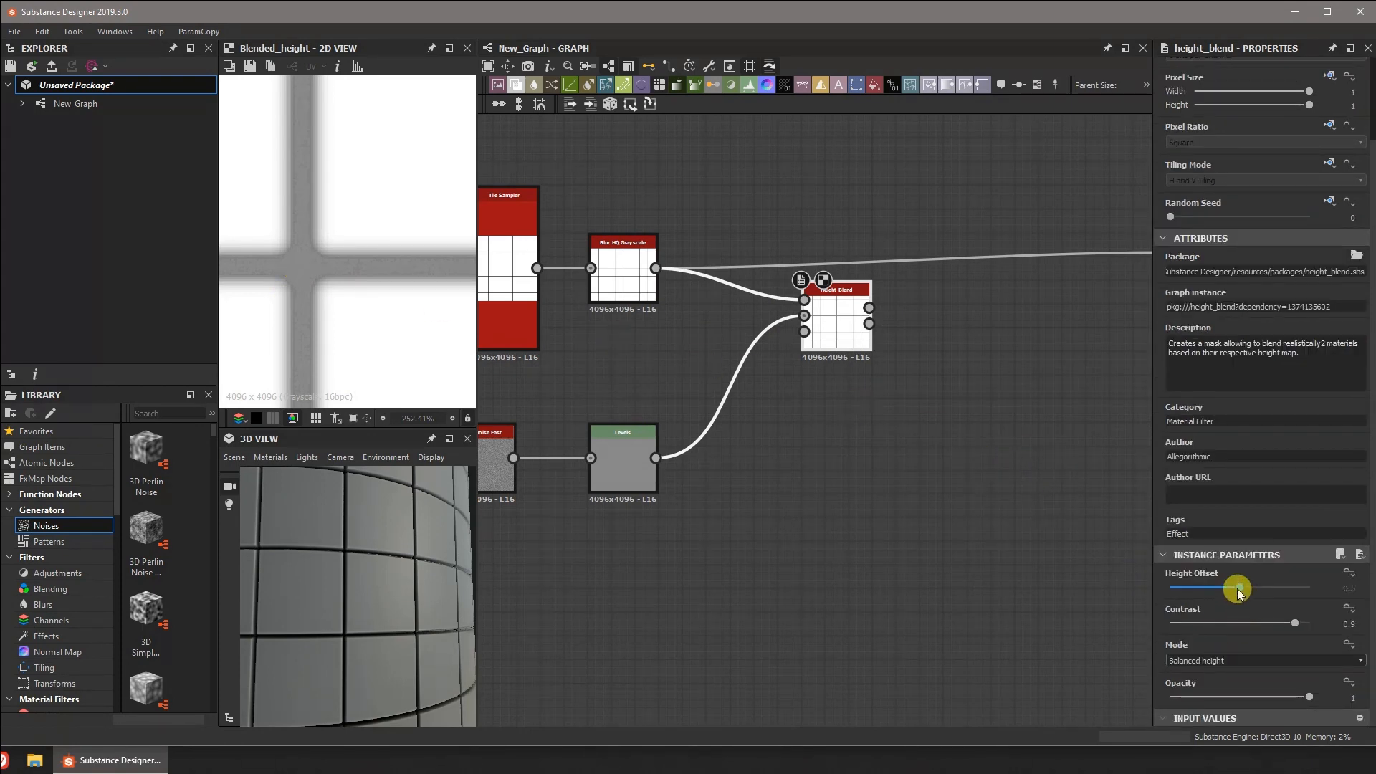
{"action": "mouse_move", "coordinate": [1239, 590]}
{"action": "left_mouse_down"}
{"action": "mouse_move", "coordinate": [1274, 592]}
{"action": "mouse_move", "coordinate": [1230, 586]}
{"action": "left_mouse_up"}
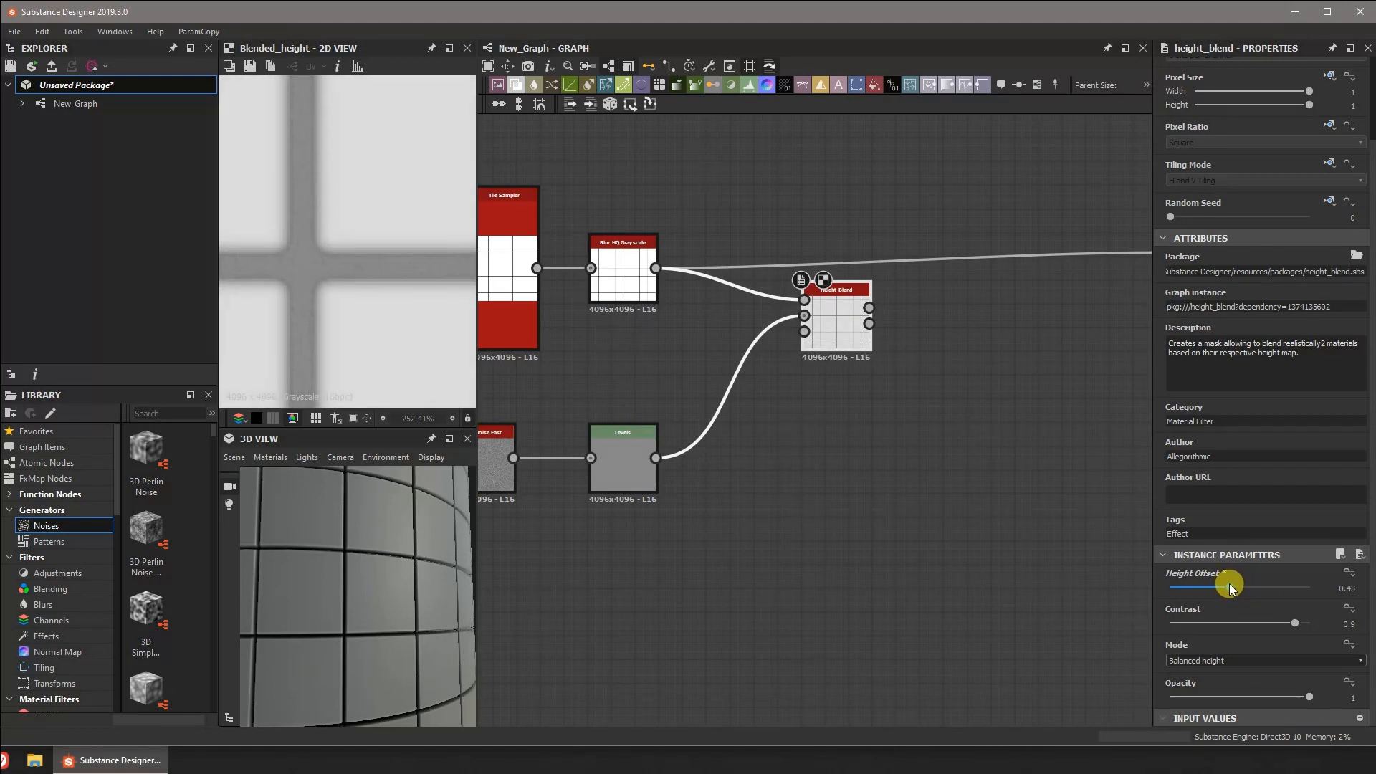
{"action": "scroll", "coordinate": [342, 291], "scroll_direction": "down", "scroll_amount": 10}
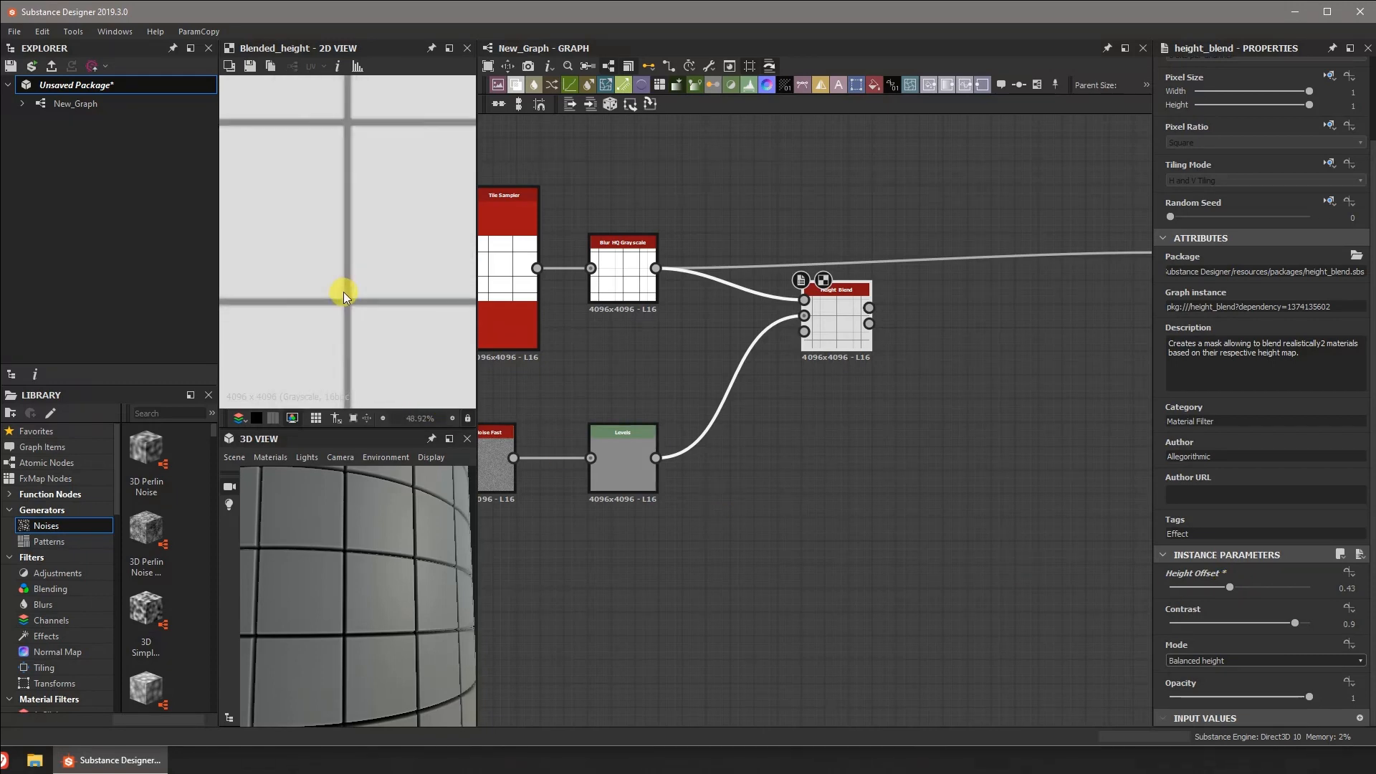
{"action": "scroll", "coordinate": [343, 291], "scroll_direction": "up", "scroll_amount": 9}
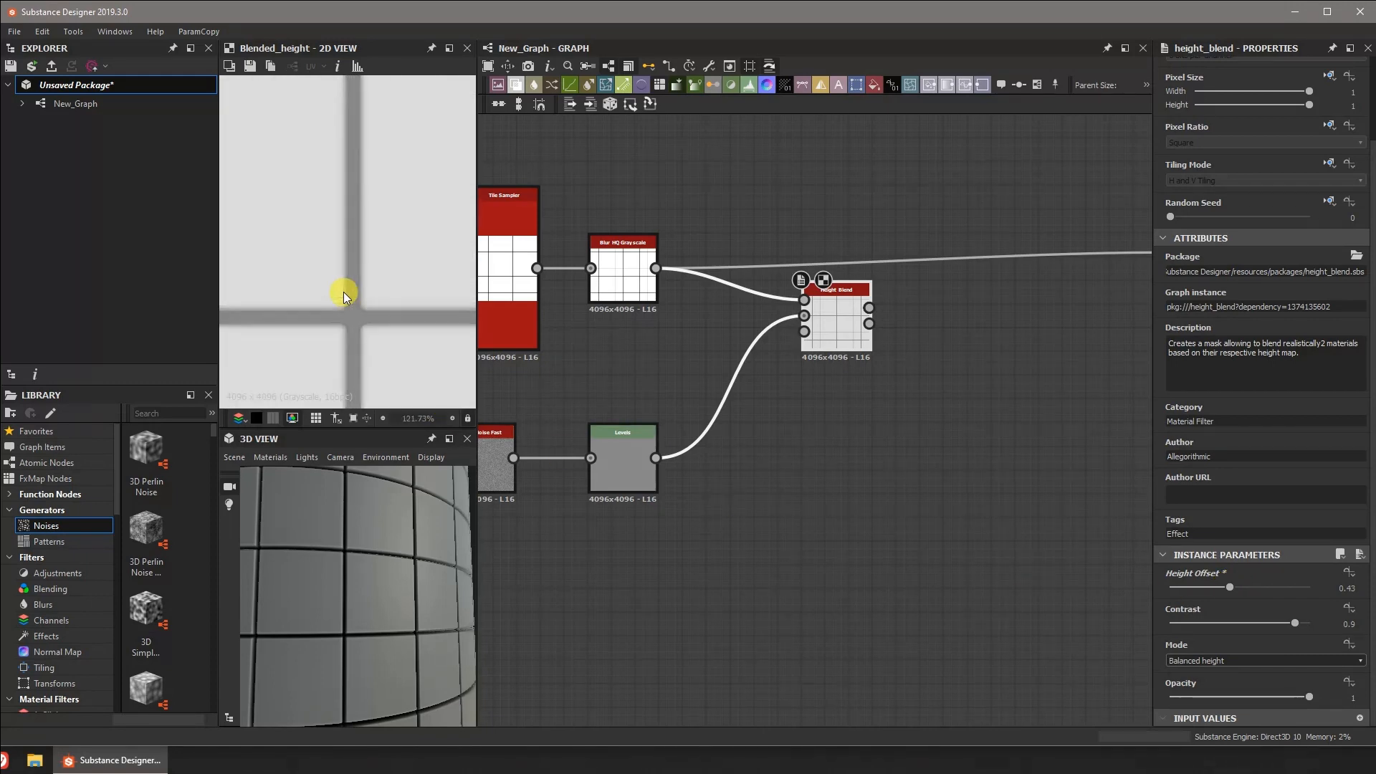
- Set the Tile Sampler's Scale to 0.99 and check the gap width in the blended height preview
{"action": "left_click", "coordinate": [501, 265]}
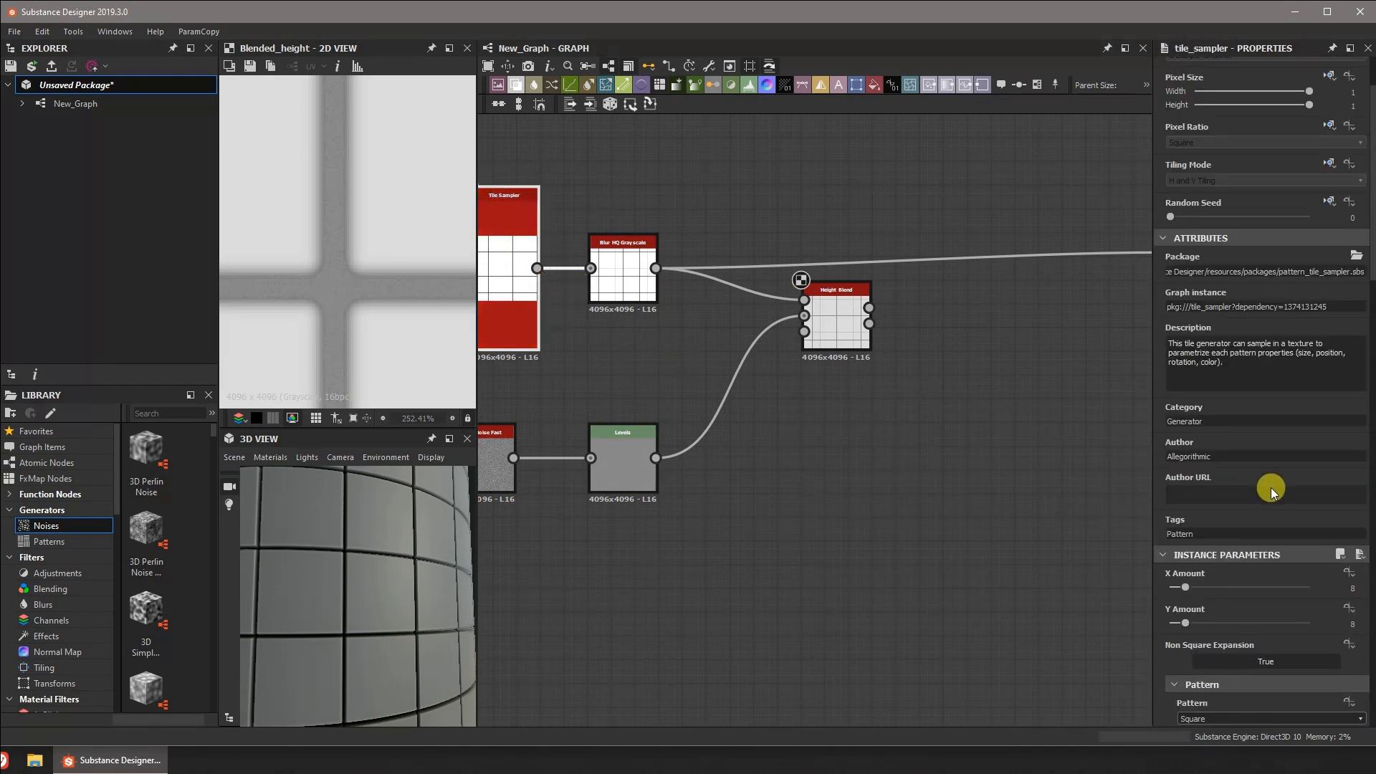
{"action": "scroll", "coordinate": [1271, 488], "scroll_direction": "down", "scroll_amount": 10}
{"action": "scroll", "coordinate": [1270, 488], "scroll_direction": "down", "scroll_amount": 2}
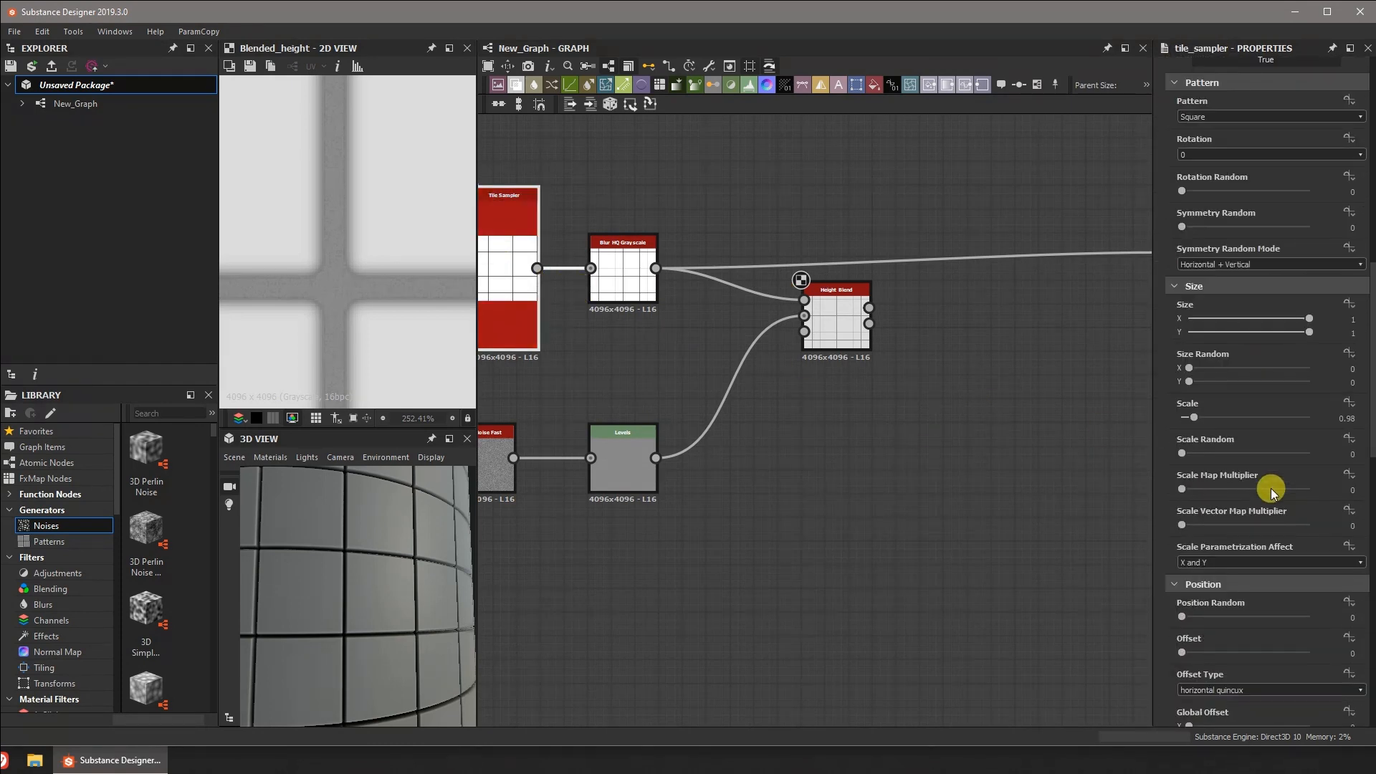
{"action": "left_click", "coordinate": [1334, 418]}
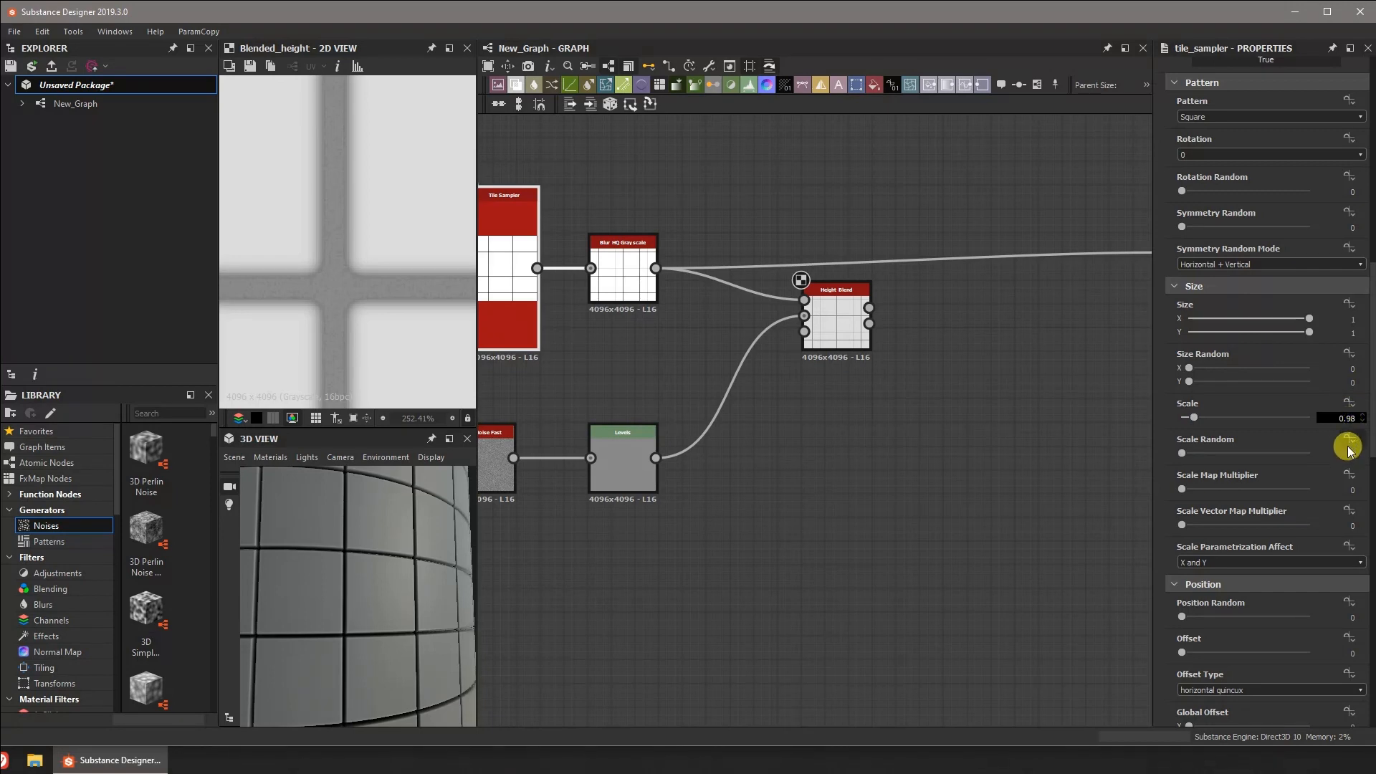
{"action": "key", "text": "Up"}
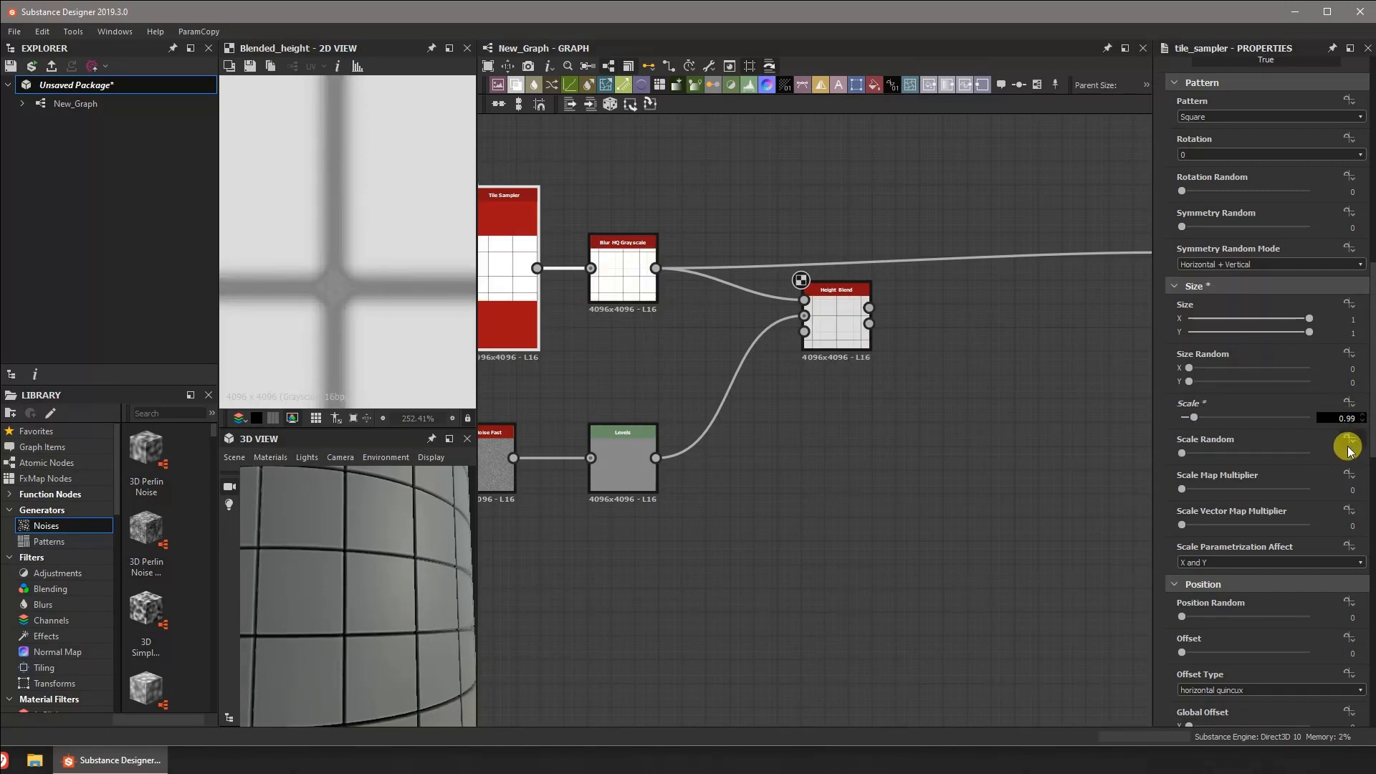
{"action": "scroll", "coordinate": [347, 258], "scroll_direction": "down", "scroll_amount": 5}
{"action": "scroll", "coordinate": [346, 291], "scroll_direction": "up", "scroll_amount": 5}
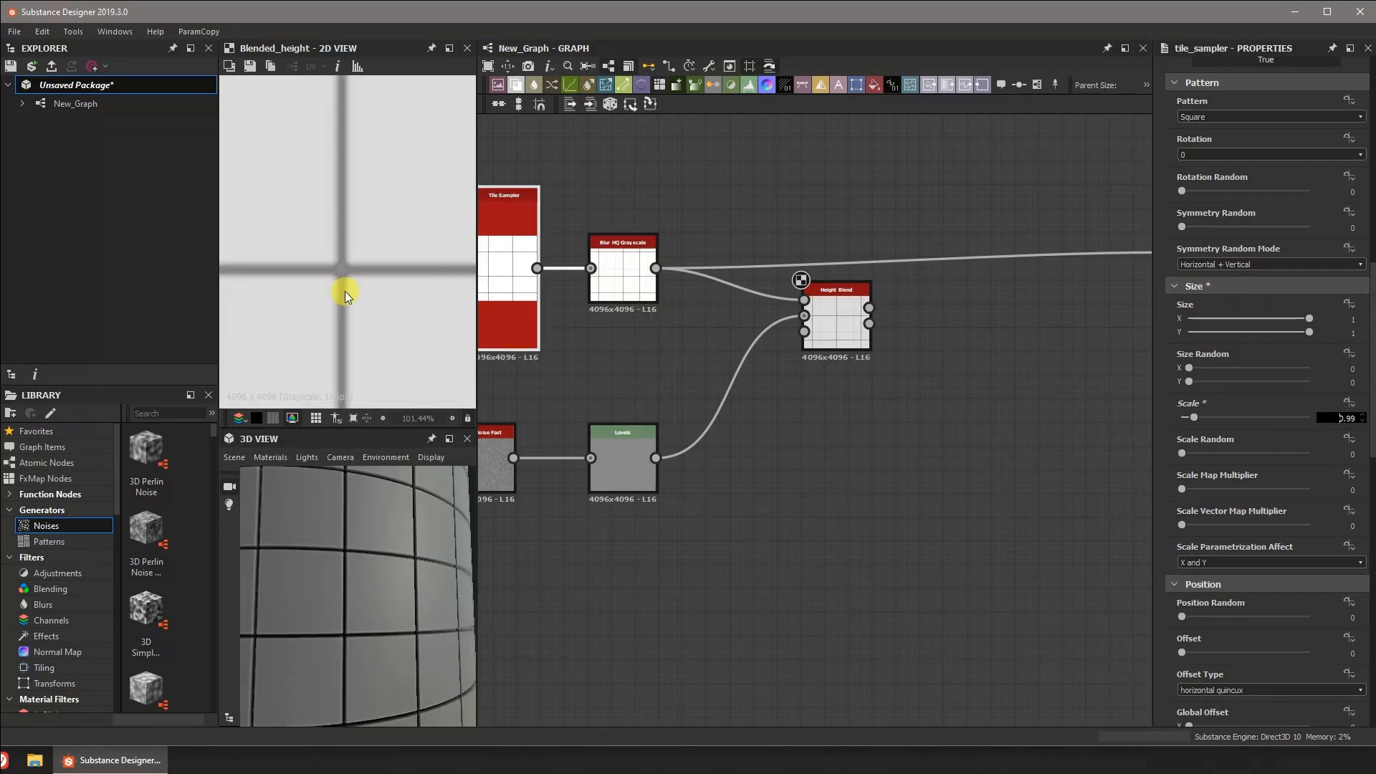
{"action": "scroll", "coordinate": [343, 260], "scroll_direction": "down", "scroll_amount": 1}
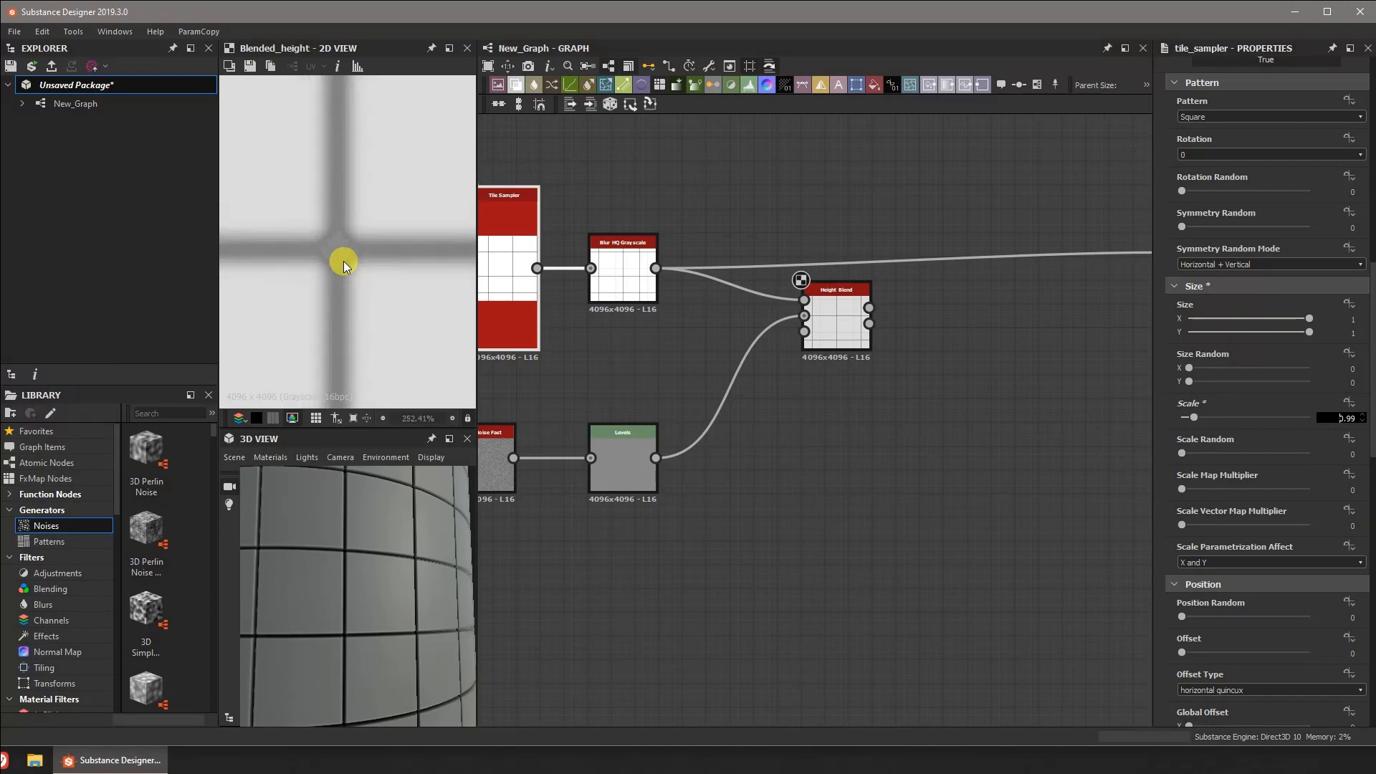
- Connect the Height Blend's first output to the Blend node's first input and check the gaps on the 3D cylinder
{"action": "middle_click_drag", "start_coordinate": [961, 326], "coordinate": [710, 331]}
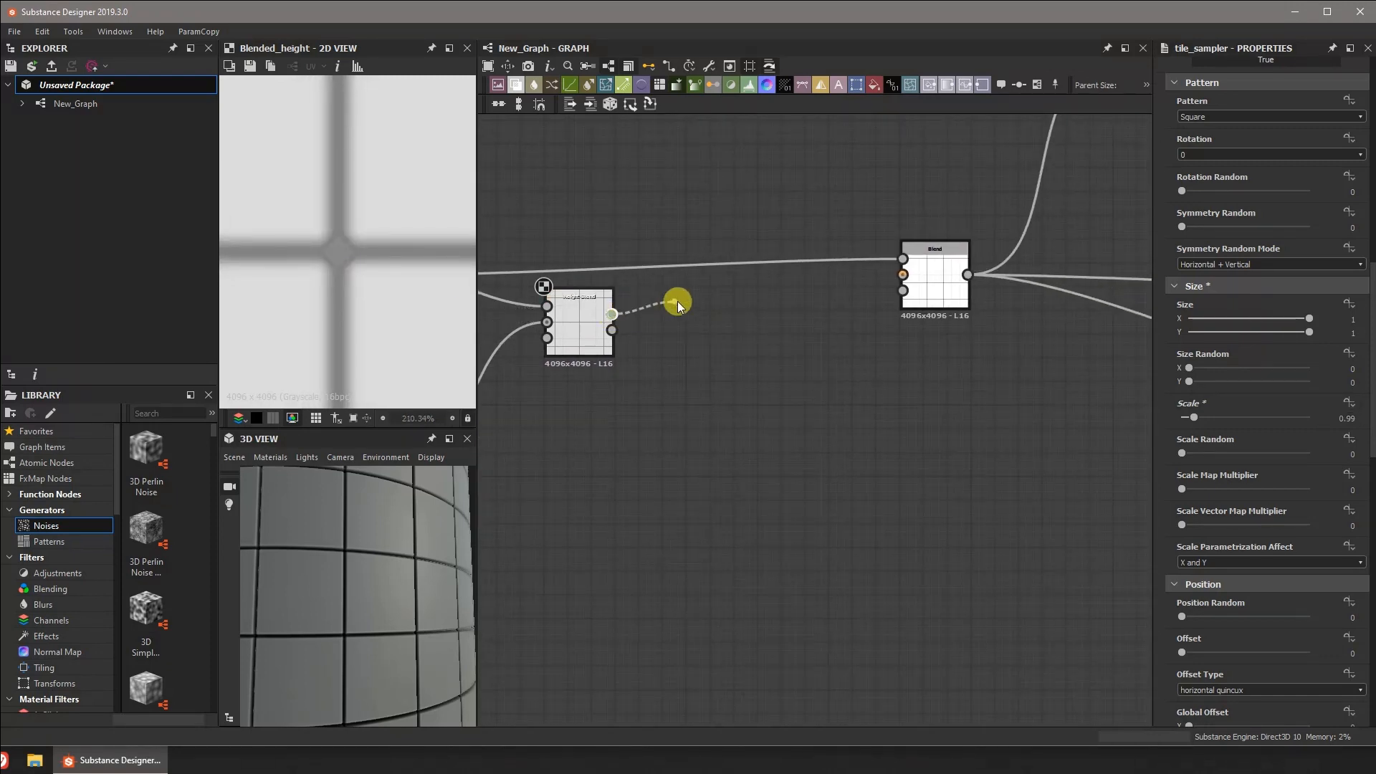
{"action": "left_click_drag", "start_coordinate": [878, 263], "coordinate": [902, 260]}
{"action": "scroll", "coordinate": [371, 552], "scroll_direction": "up", "scroll_amount": 4}
{"action": "scroll", "coordinate": [799, 472], "scroll_direction": "down", "scroll_amount": 3}
{"action": "middle_click_drag", "start_coordinate": [946, 491], "coordinate": [753, 404]}
{"action": "scroll", "coordinate": [772, 430], "scroll_direction": "down", "scroll_amount": 2}
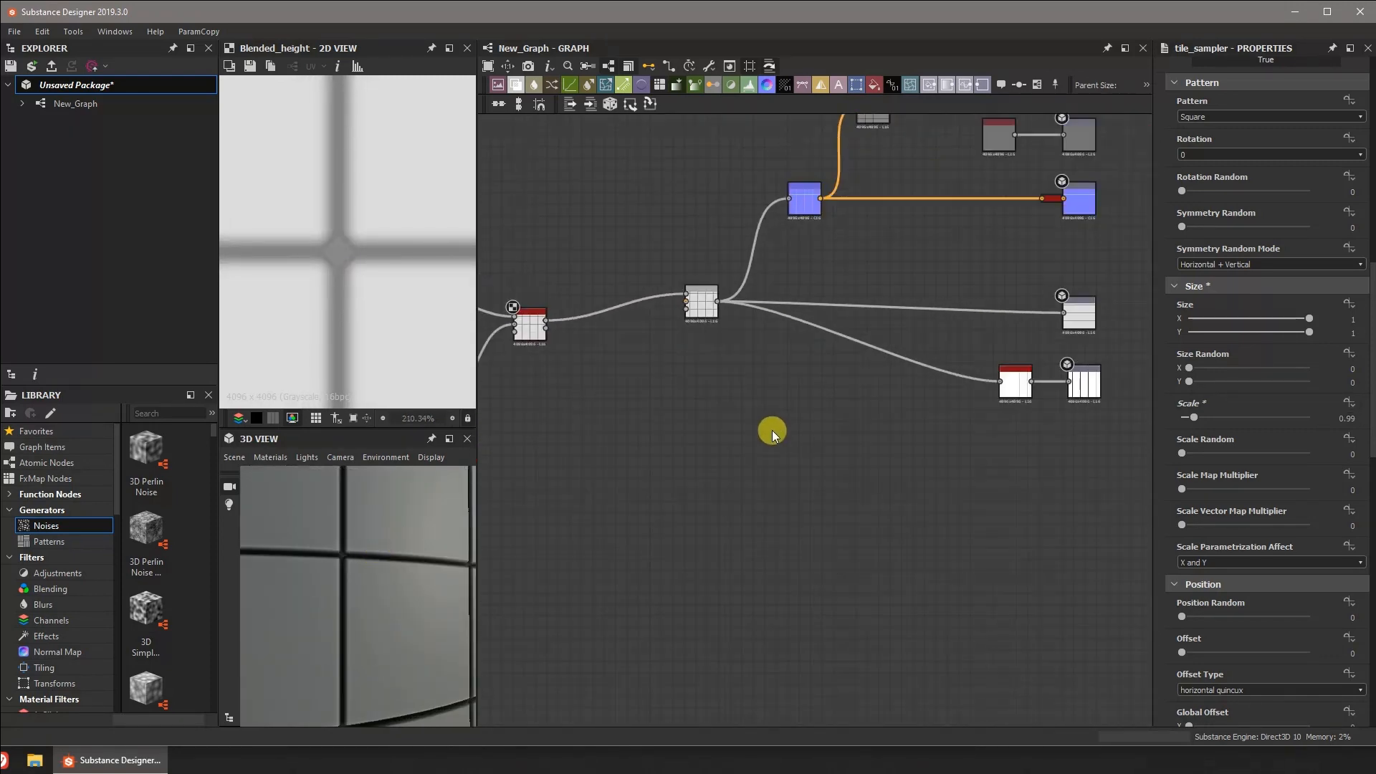
- Set the Ambient Occlusion (HBAO) node's Quality to 16 samples
{"action": "middle_click_drag", "start_coordinate": [981, 411], "coordinate": [866, 410]}
{"action": "scroll", "coordinate": [865, 414], "scroll_direction": "up", "scroll_amount": 3}
{"action": "scroll", "coordinate": [885, 390], "scroll_direction": "up", "scroll_amount": 3}
{"action": "left_click", "coordinate": [681, 358]}
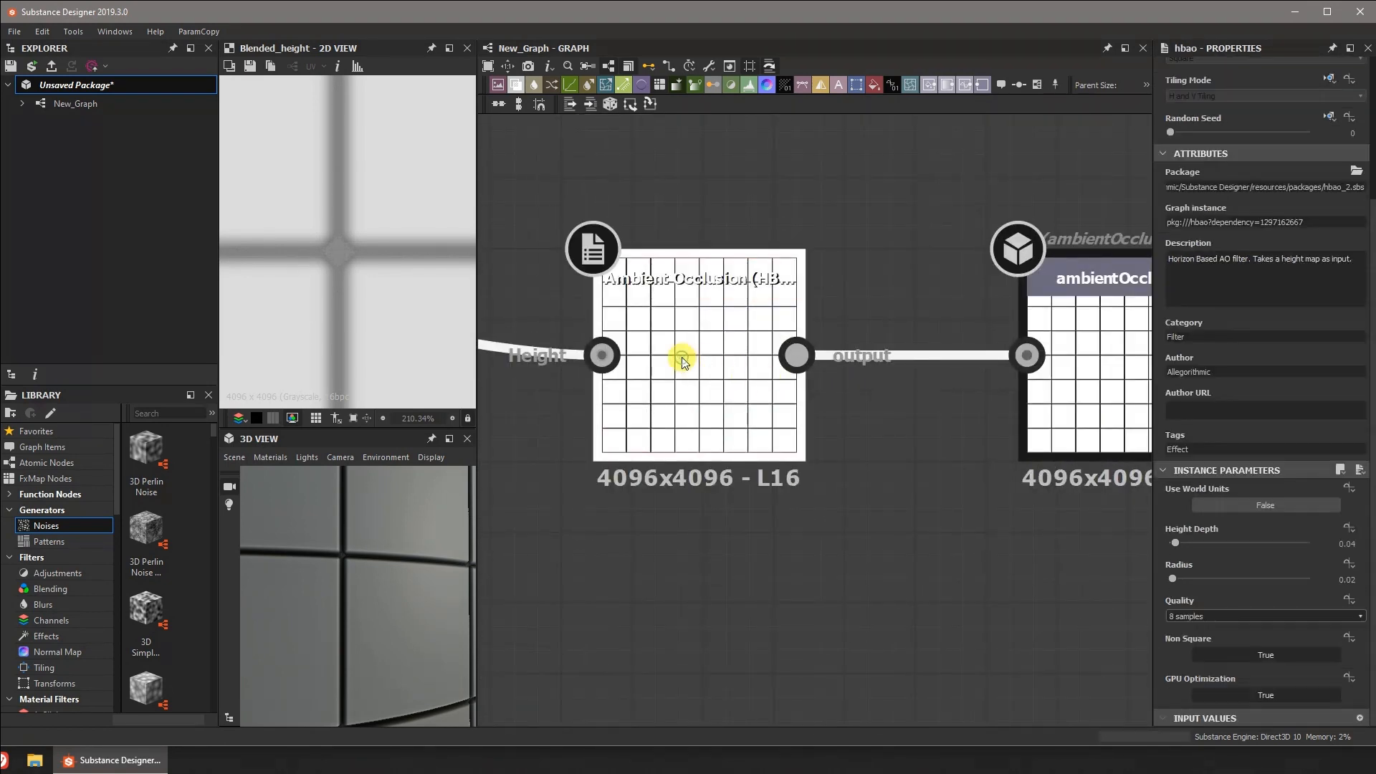
{"action": "left_click", "coordinate": [1286, 617]}
{"action": "left_click", "coordinate": [1261, 637]}
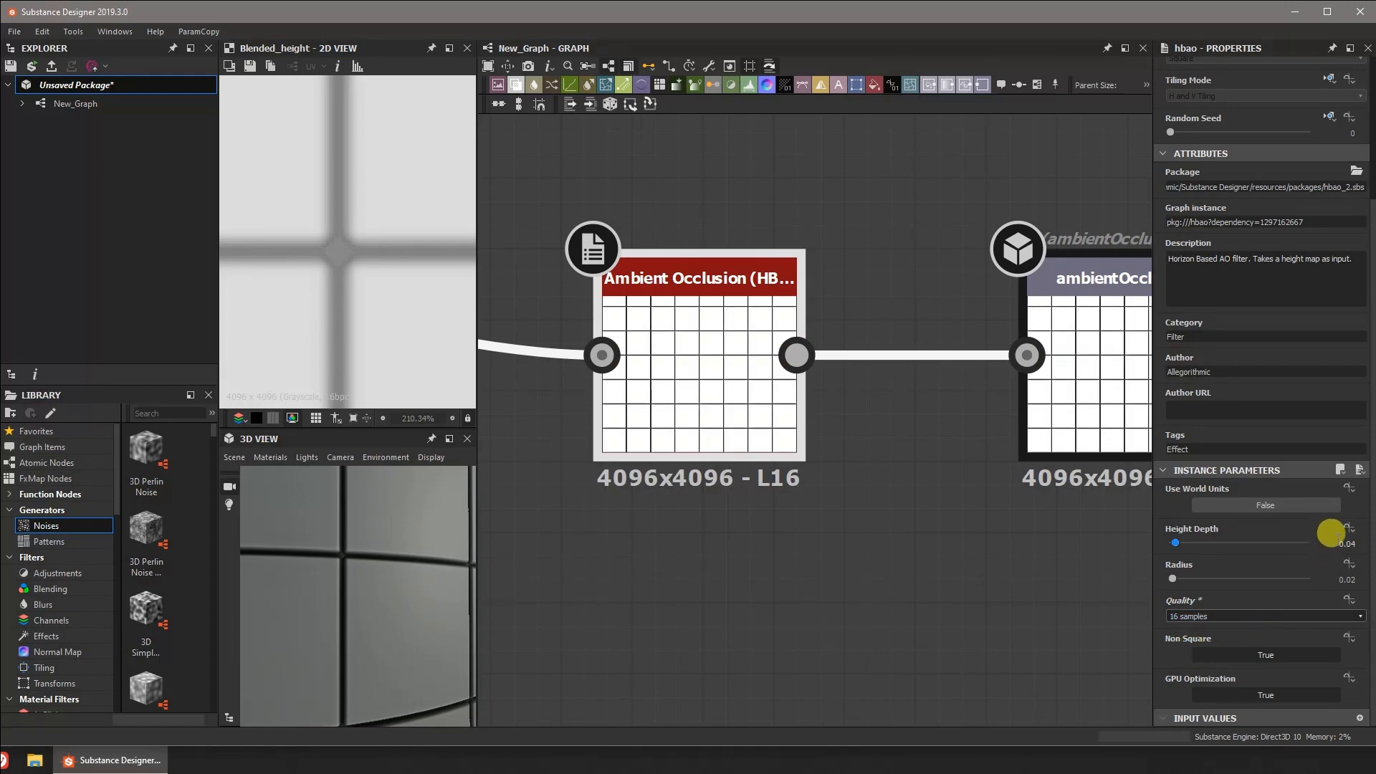
- Set the Ambient Occlusion node's Height Depth to 0.001 and inspect the gap shading on the 3D cylinder
{"action": "left_click", "coordinate": [1337, 542]}
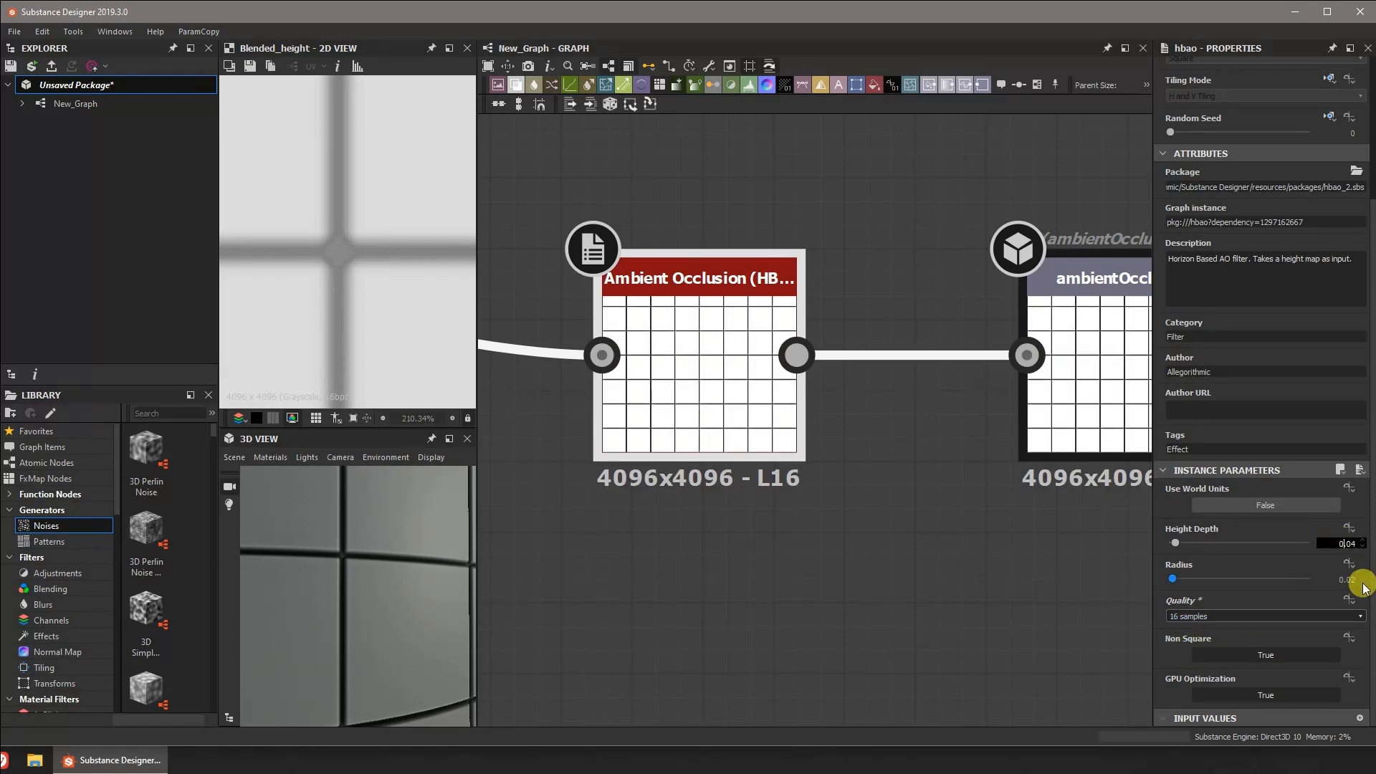
{"action": "key", "text": "Down"}
{"action": "key", "text": "Down"}
{"action": "key", "text": "Down"}
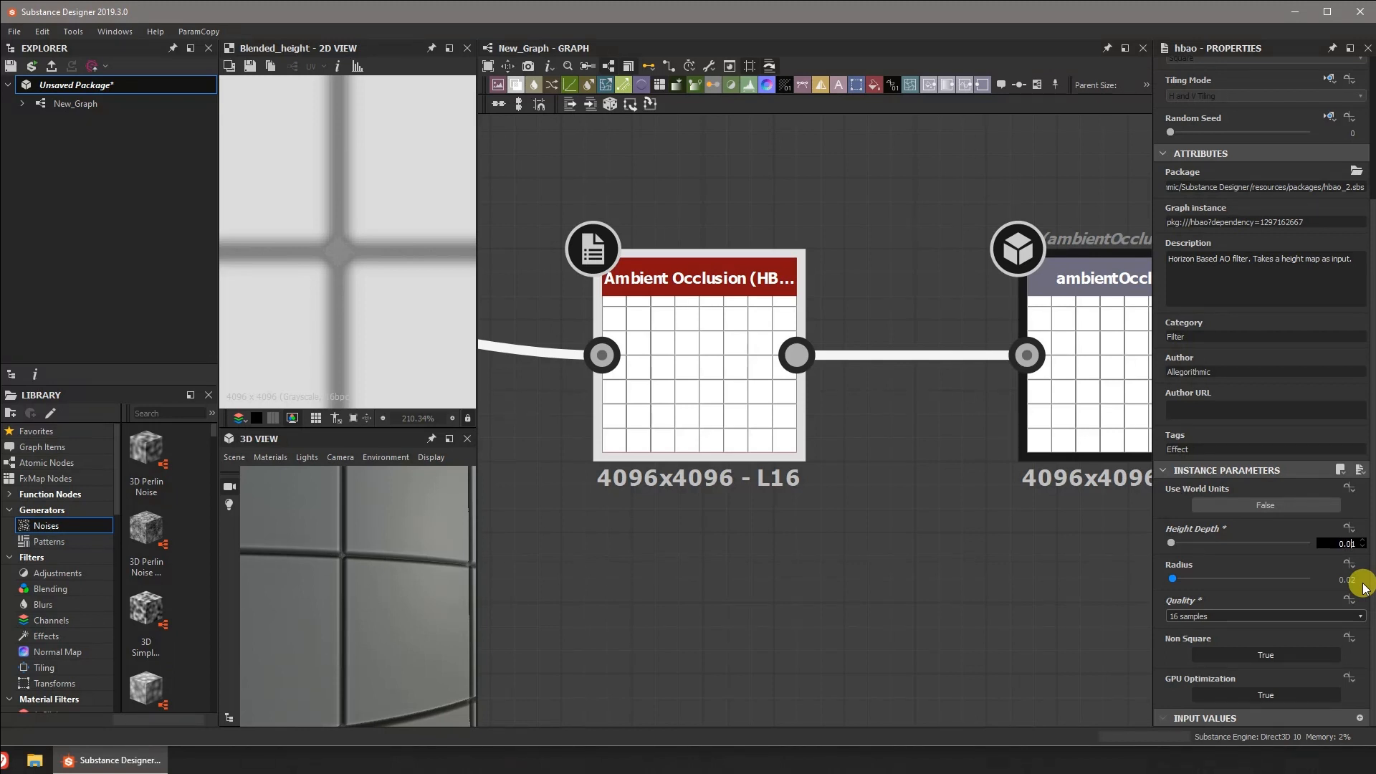
{"action": "key", "text": "Return"}
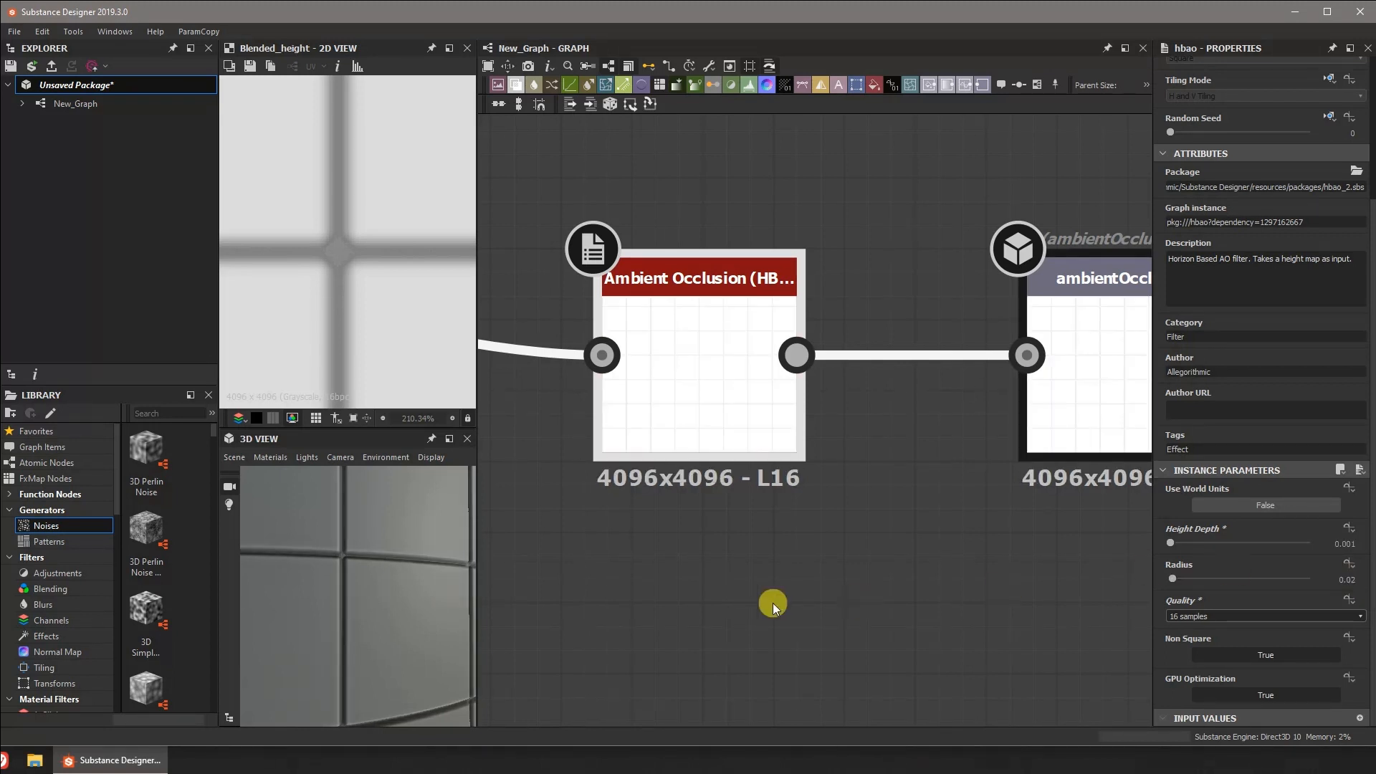
{"action": "scroll", "coordinate": [351, 565], "scroll_direction": "up", "scroll_amount": 2}
{"action": "mouse_move", "coordinate": [349, 569]}
{"action": "left_mouse_down"}
{"action": "mouse_move", "coordinate": [298, 559]}
{"action": "mouse_move", "coordinate": [345, 565]}
{"action": "mouse_move", "coordinate": [407, 644]}
{"action": "mouse_move", "coordinate": [360, 604]}
{"action": "mouse_move", "coordinate": [353, 626]}
{"action": "mouse_move", "coordinate": [366, 582]}
{"action": "mouse_move", "coordinate": [345, 586]}
{"action": "left_mouse_up"}
{"action": "scroll", "coordinate": [338, 574], "scroll_direction": "down", "scroll_amount": 3}
{"action": "scroll", "coordinate": [338, 574], "scroll_direction": "down", "scroll_amount": 3}
{"action": "scroll", "coordinate": [364, 606], "scroll_direction": "up", "scroll_amount": 5}
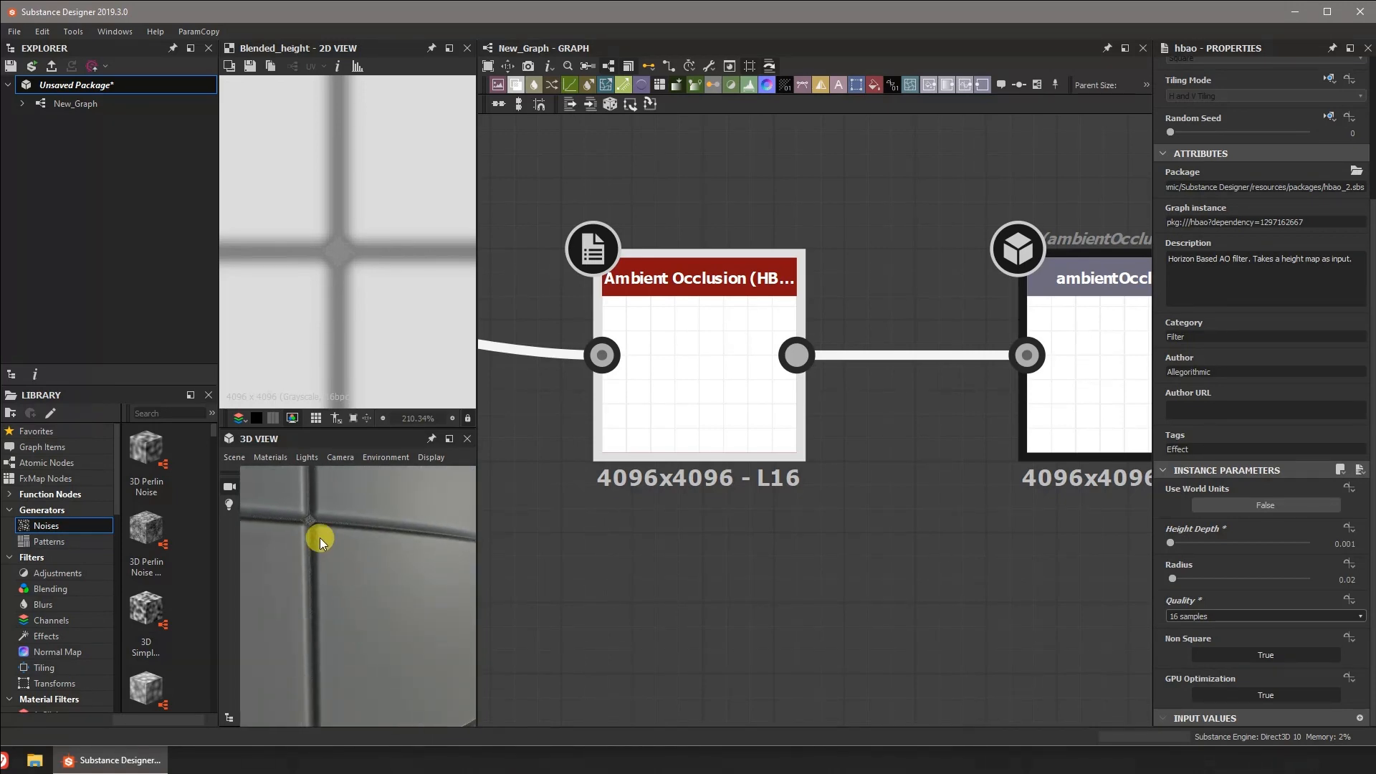
- Insert a Levels node on the link between the Height Blend and the Blend node
{"action": "scroll", "coordinate": [569, 501], "scroll_direction": "down", "scroll_amount": 8}
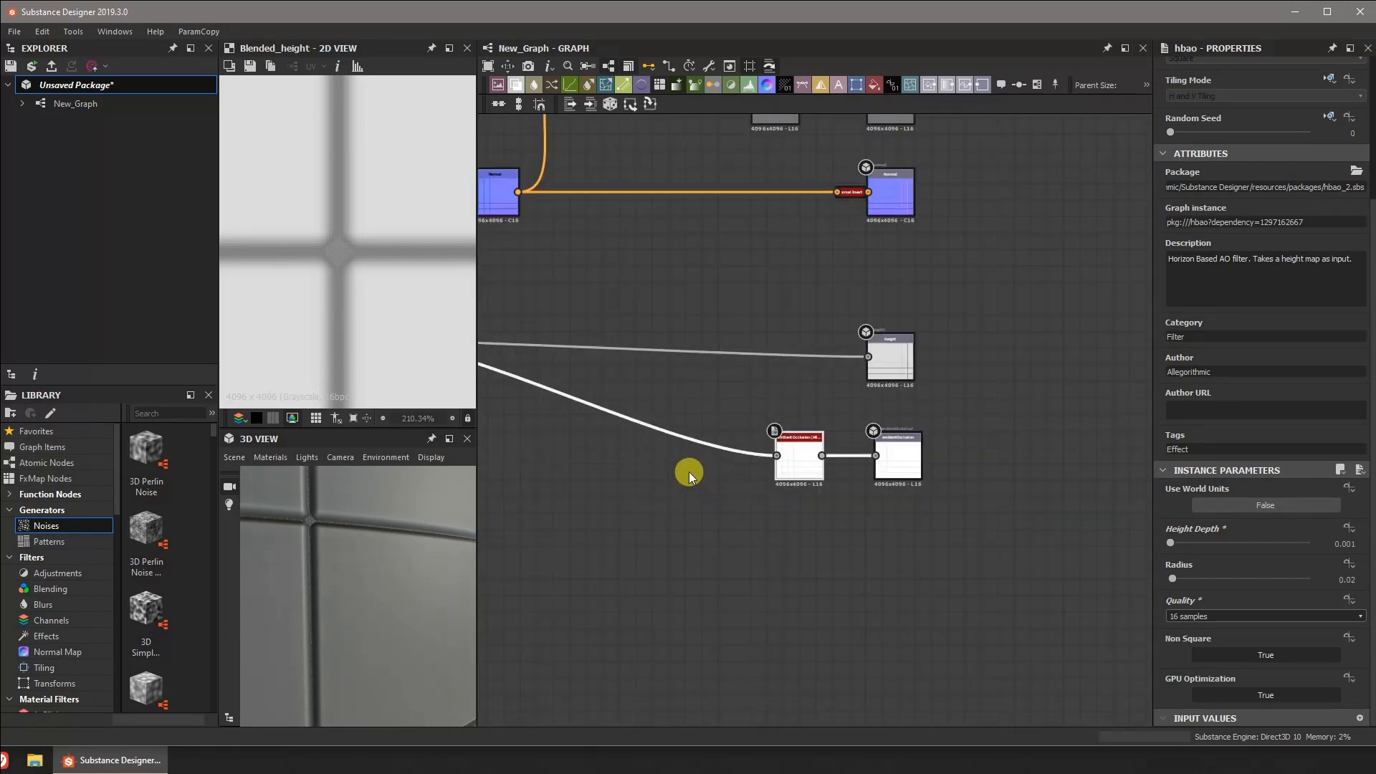
{"action": "middle_click_drag", "start_coordinate": [903, 478], "coordinate": [1111, 488]}
{"action": "middle_click_drag", "start_coordinate": [758, 446], "coordinate": [791, 419]}
{"action": "scroll", "coordinate": [778, 416], "scroll_direction": "up", "scroll_amount": 3}
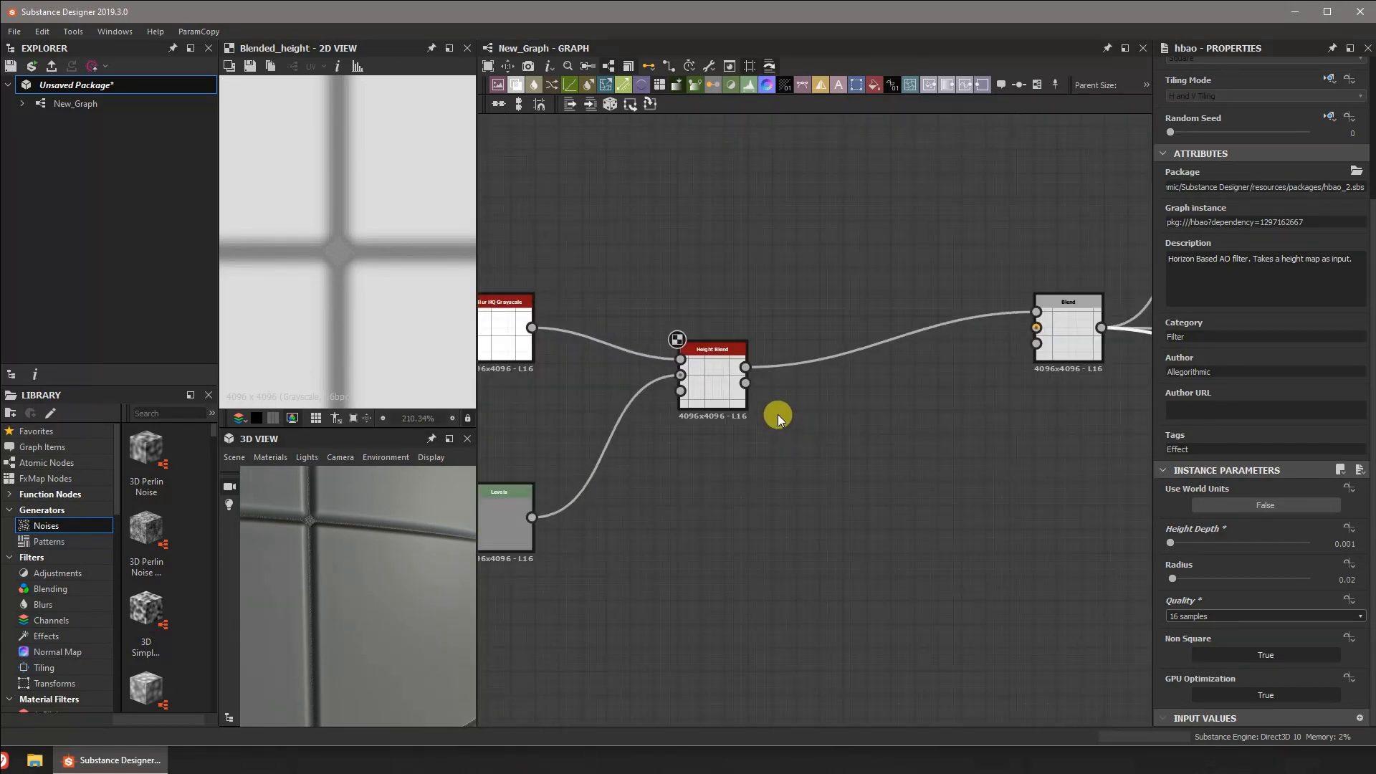
{"action": "left_click", "coordinate": [702, 367]}
{"action": "left_click_drag", "start_coordinate": [703, 365], "coordinate": [661, 361]}
{"action": "left_click", "coordinate": [788, 359]}
{"action": "middle_click_drag", "start_coordinate": [808, 391], "coordinate": [850, 388]}
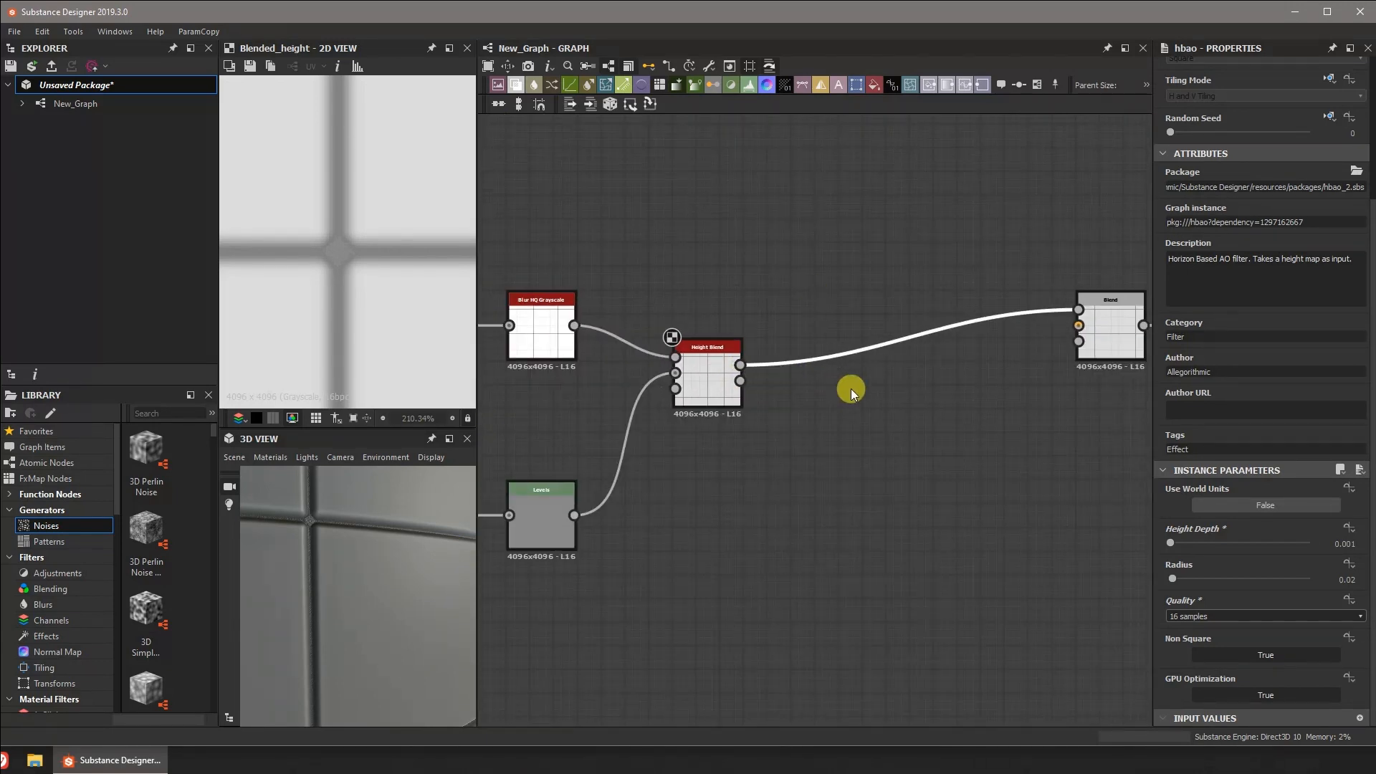
{"action": "left_click", "coordinate": [748, 84]}
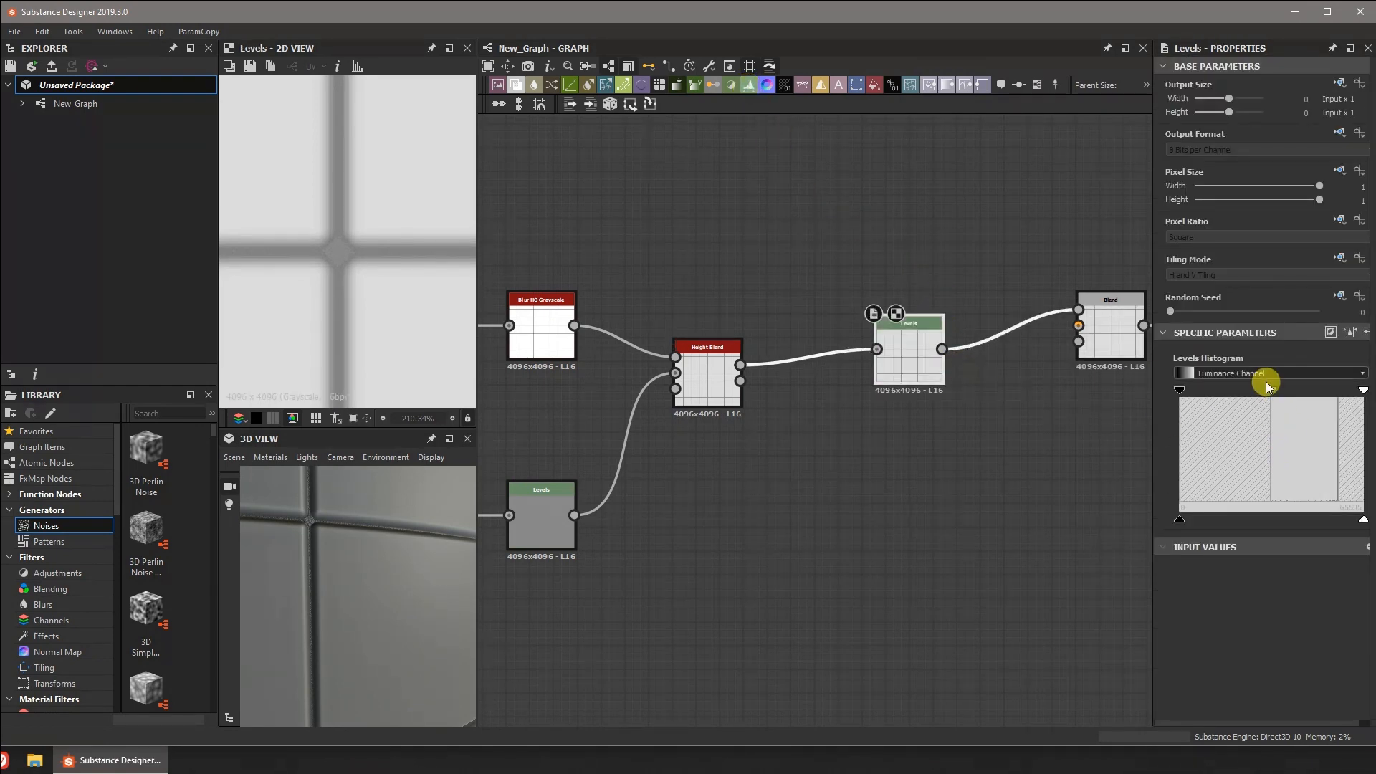
- Narrow the new Levels node's output range, lowering output white to roughly four fifths and raising output black above one third, and check the cylinder
{"action": "mouse_move", "coordinate": [1363, 391]}
{"action": "left_mouse_down"}
{"action": "mouse_move", "coordinate": [1323, 391]}
{"action": "mouse_move", "coordinate": [1365, 391]}
{"action": "left_mouse_up"}
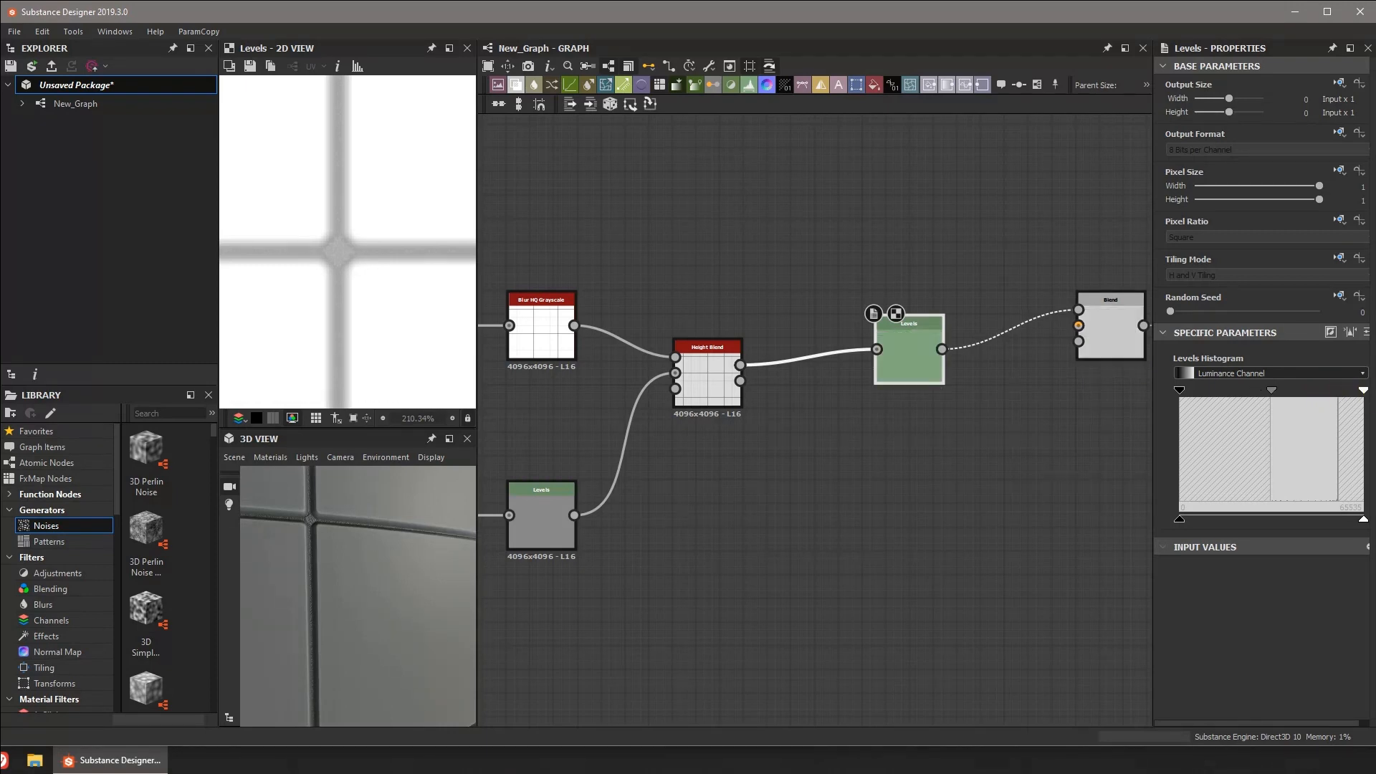
{"action": "left_click_drag", "start_coordinate": [1363, 518], "coordinate": [1331, 516]}
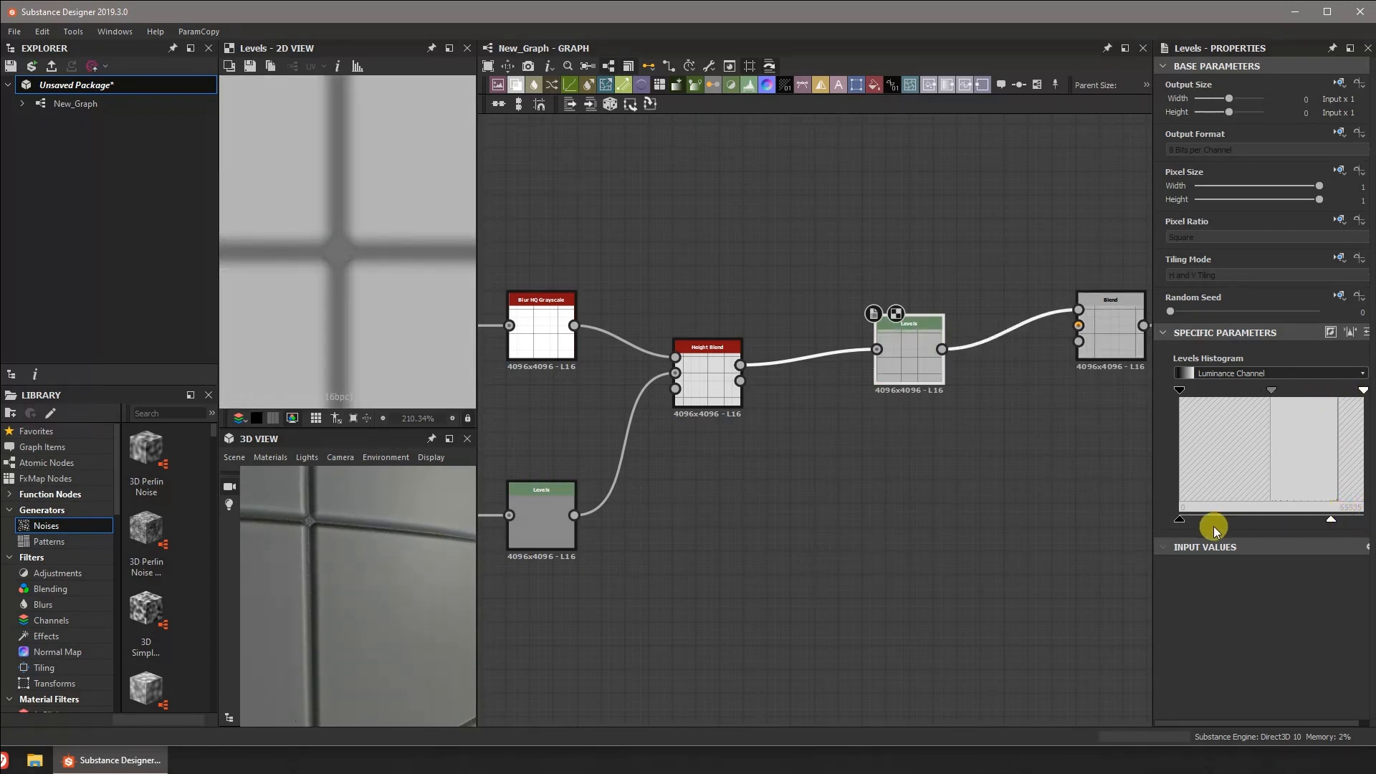
{"action": "left_click_drag", "start_coordinate": [1179, 521], "coordinate": [1248, 527]}
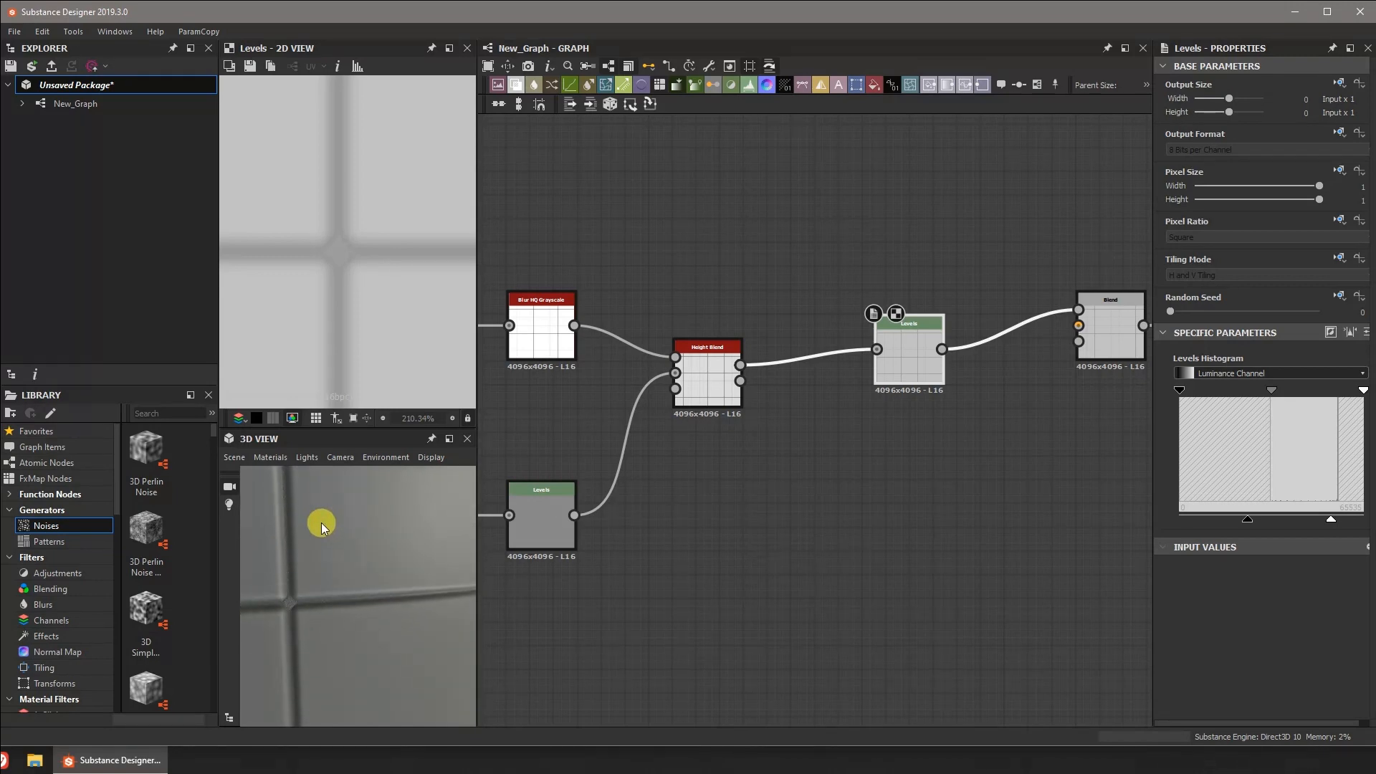
{"action": "scroll", "coordinate": [321, 523], "scroll_direction": "down", "scroll_amount": 5}
{"action": "left_click_drag", "start_coordinate": [321, 522], "coordinate": [377, 565]}
{"action": "middle_click_drag", "start_coordinate": [376, 565], "coordinate": [385, 579]}
{"action": "scroll", "coordinate": [390, 577], "scroll_direction": "down", "scroll_amount": 4}
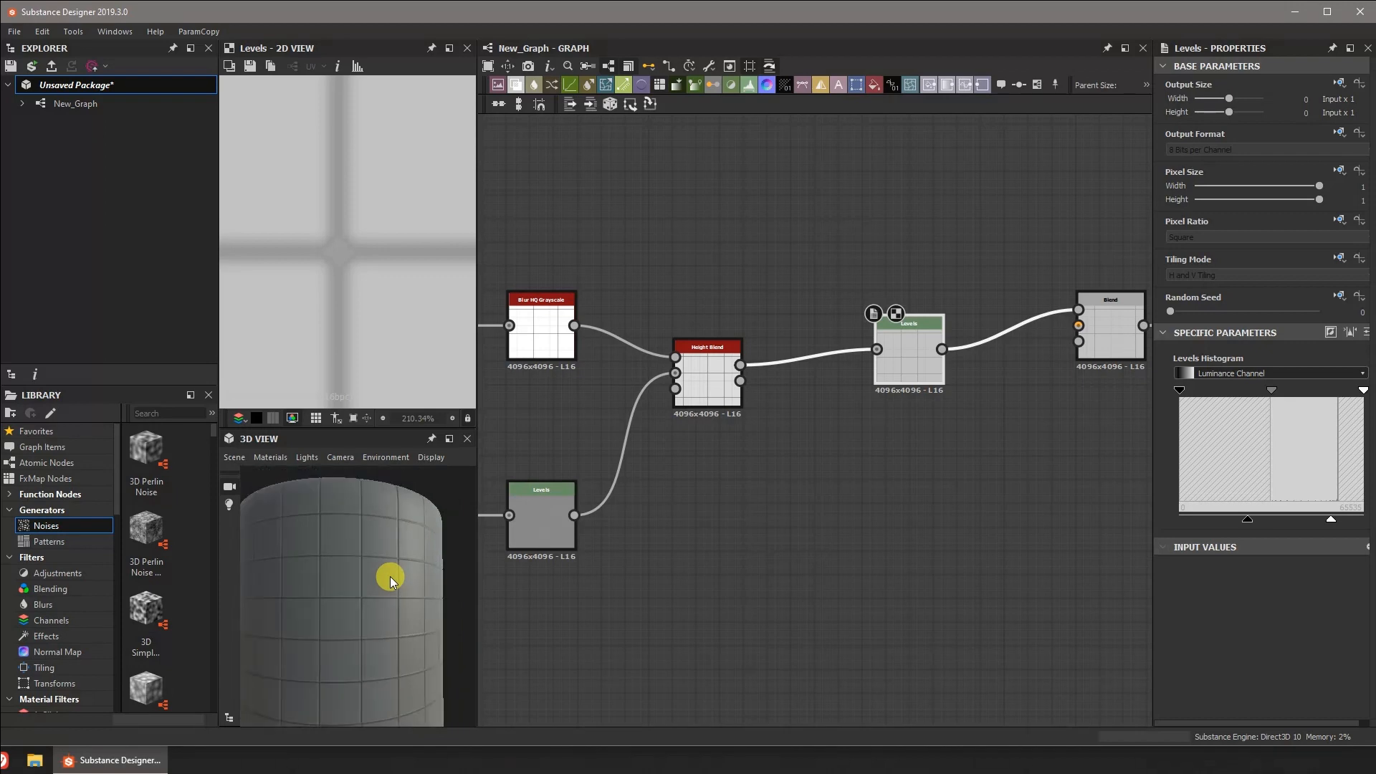
- Change the Uniform Color node feeding the base color Blend to blue, RGB 0, 121, 181
{"action": "middle_click_drag", "start_coordinate": [925, 281], "coordinate": [725, 460]}
{"action": "scroll", "coordinate": [726, 460], "scroll_direction": "down", "scroll_amount": 3}
{"action": "middle_click_drag", "start_coordinate": [870, 240], "coordinate": [579, 301]}
{"action": "scroll", "coordinate": [709, 273], "scroll_direction": "up", "scroll_amount": 3}
{"action": "left_click", "coordinate": [711, 266]}
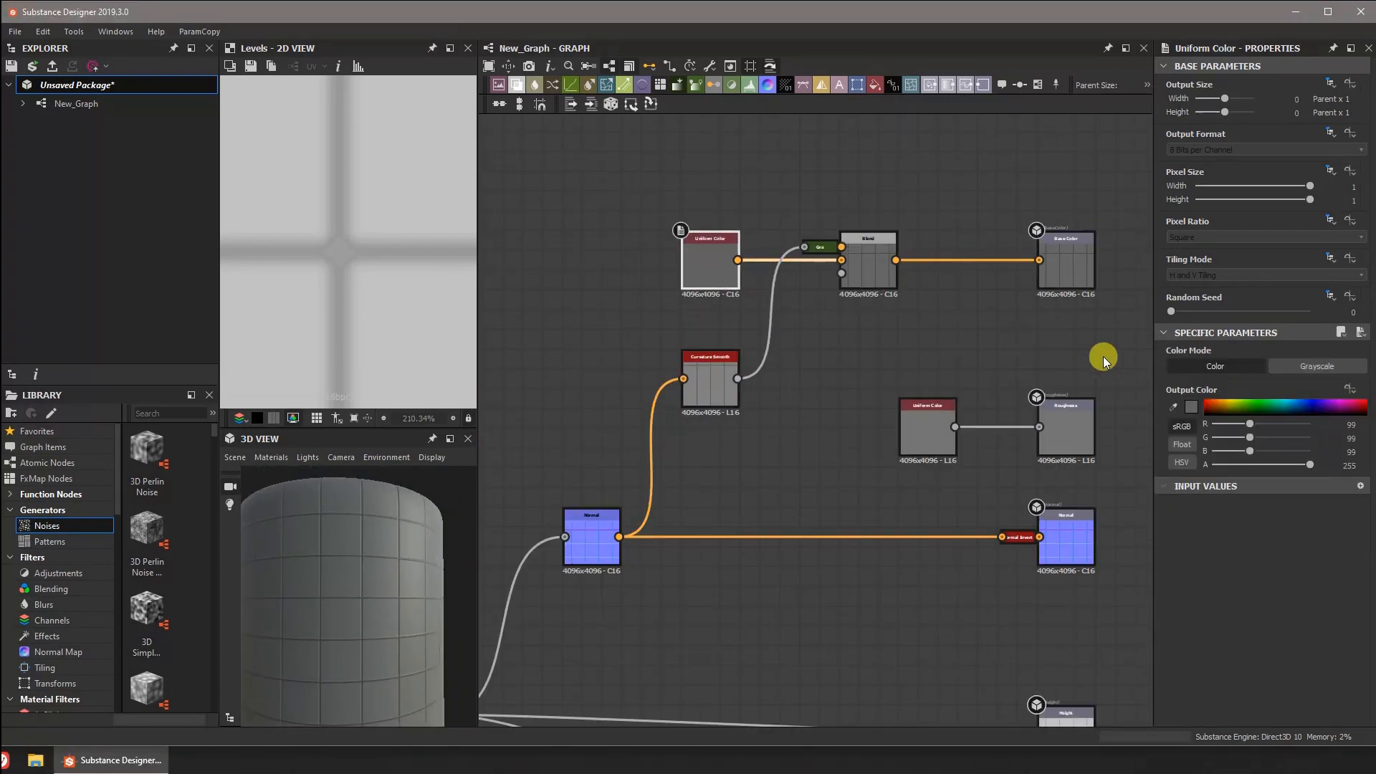
{"action": "left_click", "coordinate": [1294, 406]}
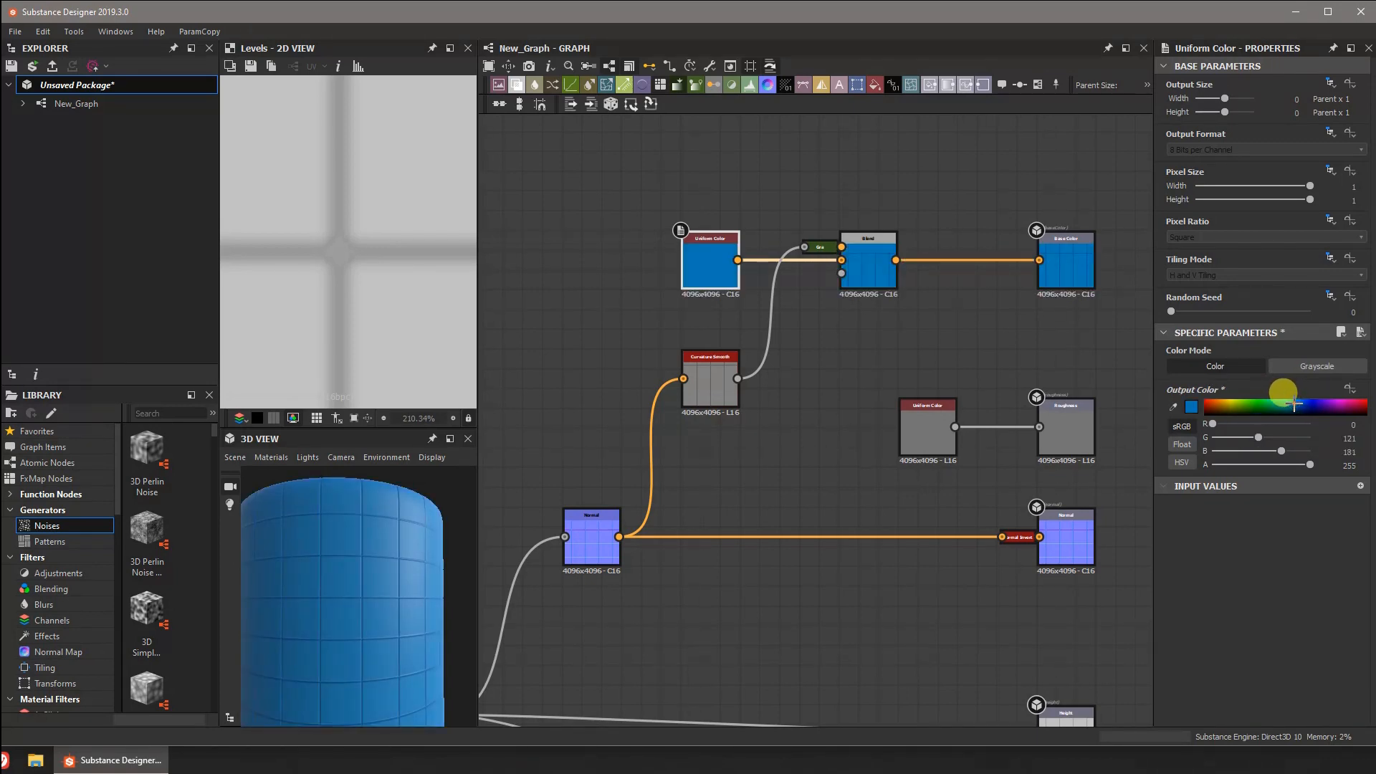
- Move the blue Uniform Color node farther from the base color Blend and inspect the tile gaps on the cylinder
{"action": "left_click_drag", "start_coordinate": [699, 263], "coordinate": [622, 240]}
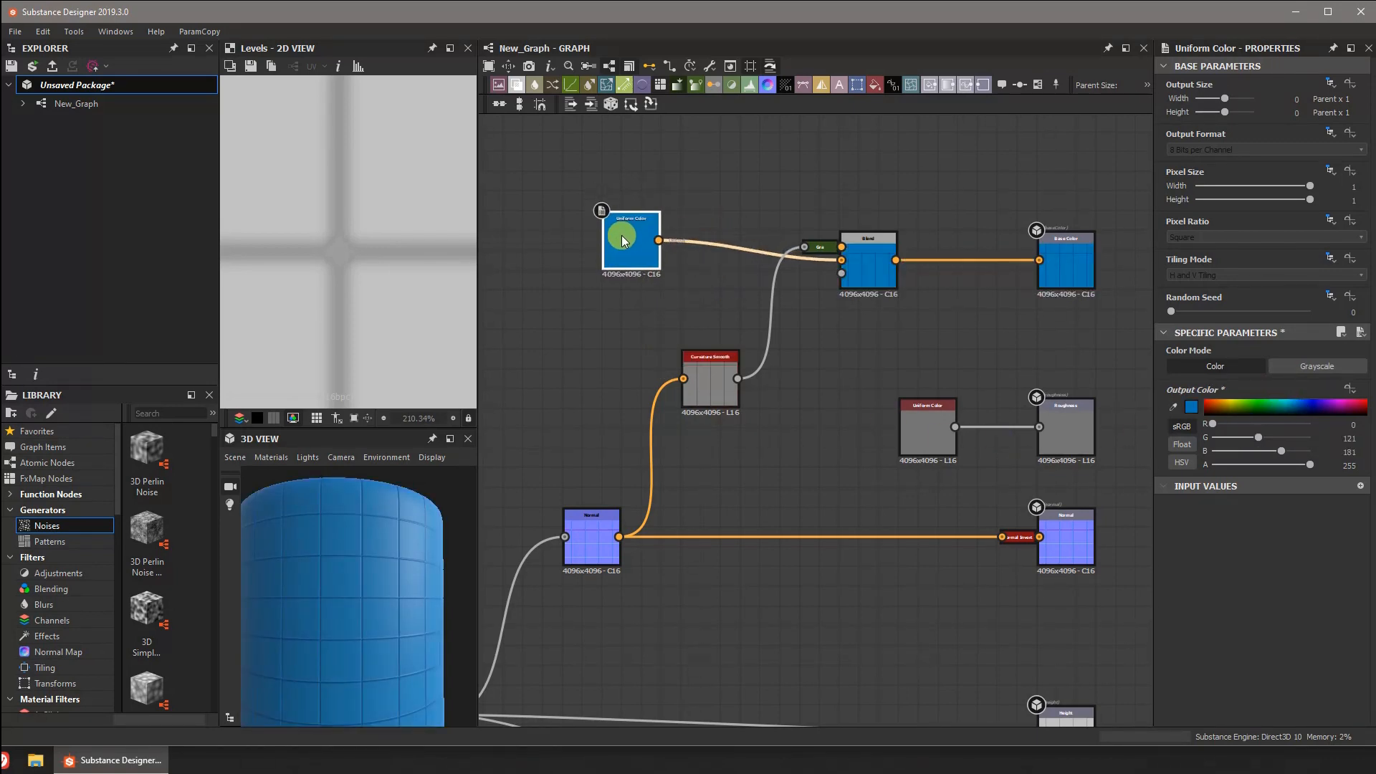
{"action": "middle_click_drag", "start_coordinate": [636, 276], "coordinate": [808, 255]}
{"action": "scroll", "coordinate": [375, 575], "scroll_direction": "up", "scroll_amount": 2}
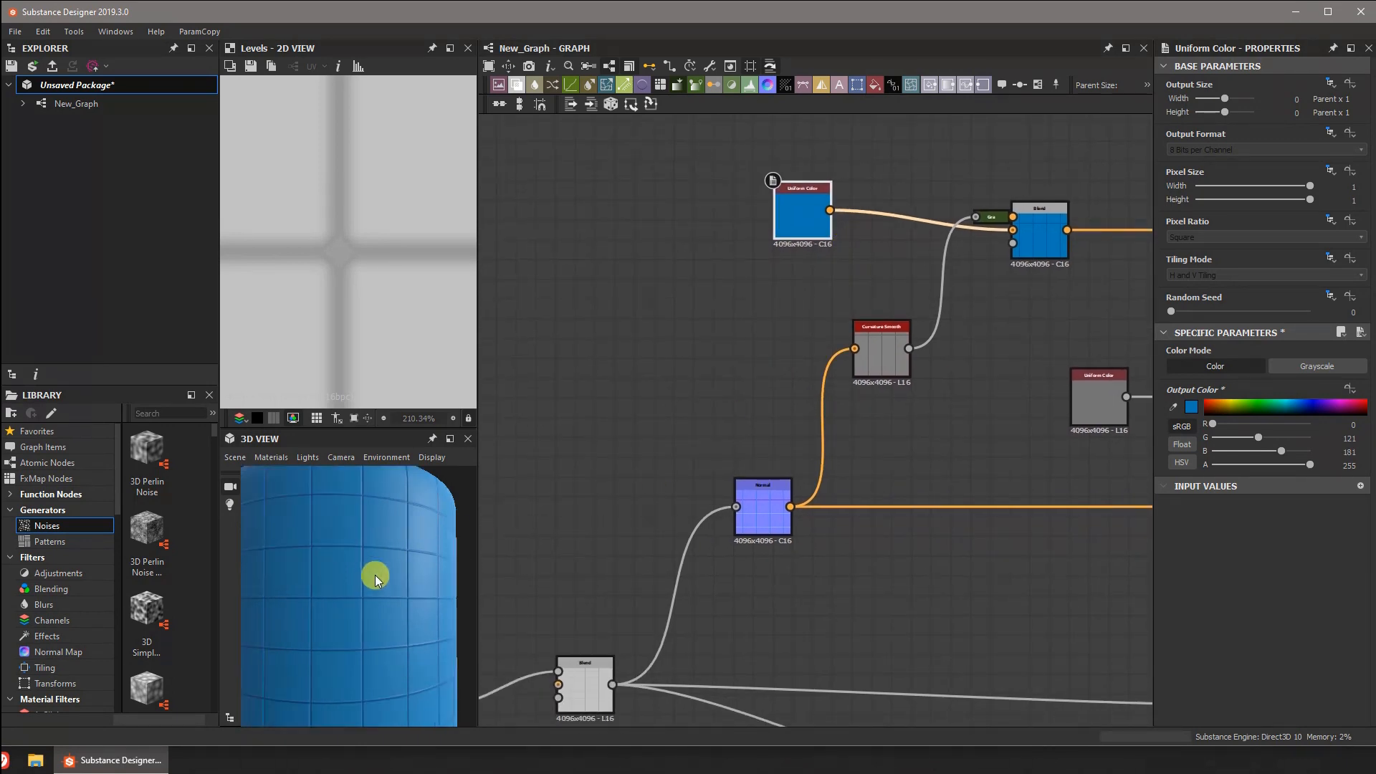
{"action": "scroll", "coordinate": [376, 575], "scroll_direction": "up", "scroll_amount": 4}
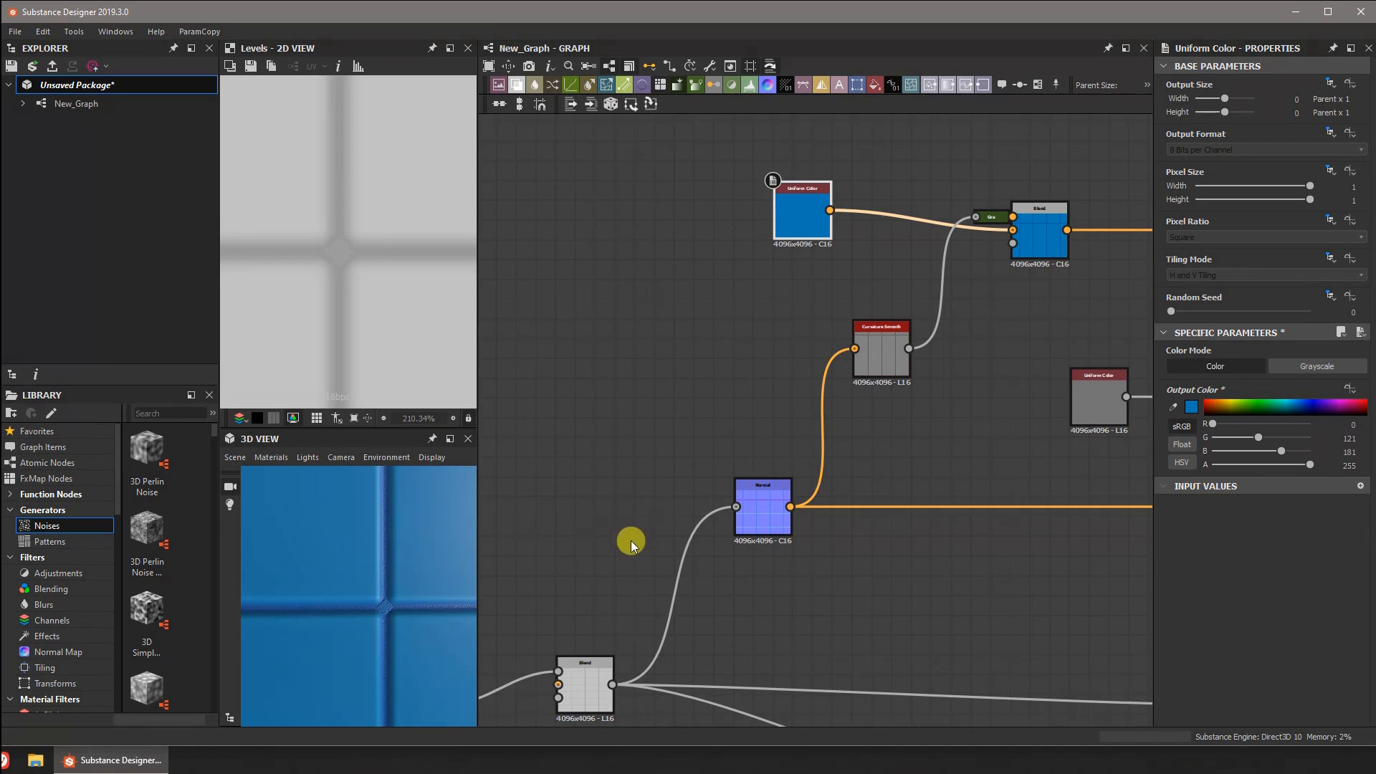
- Make more room around the blue Uniform Color node and add a second, black Uniform Color node above it
{"action": "middle_click_drag", "start_coordinate": [631, 540], "coordinate": [906, 375]}
{"action": "scroll", "coordinate": [823, 406], "scroll_direction": "down", "scroll_amount": 3}
{"action": "scroll", "coordinate": [809, 423], "scroll_direction": "down", "scroll_amount": 2}
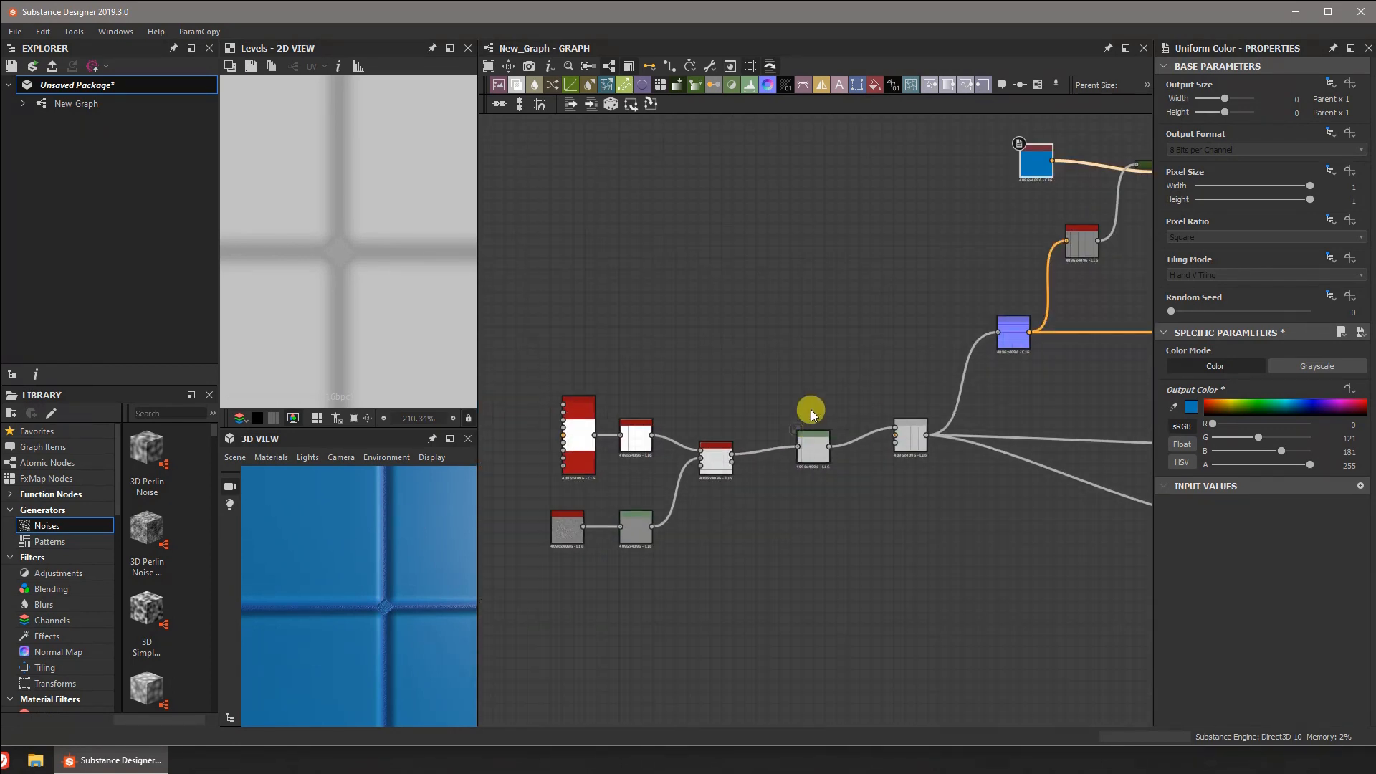
{"action": "middle_click_drag", "start_coordinate": [807, 406], "coordinate": [709, 516]}
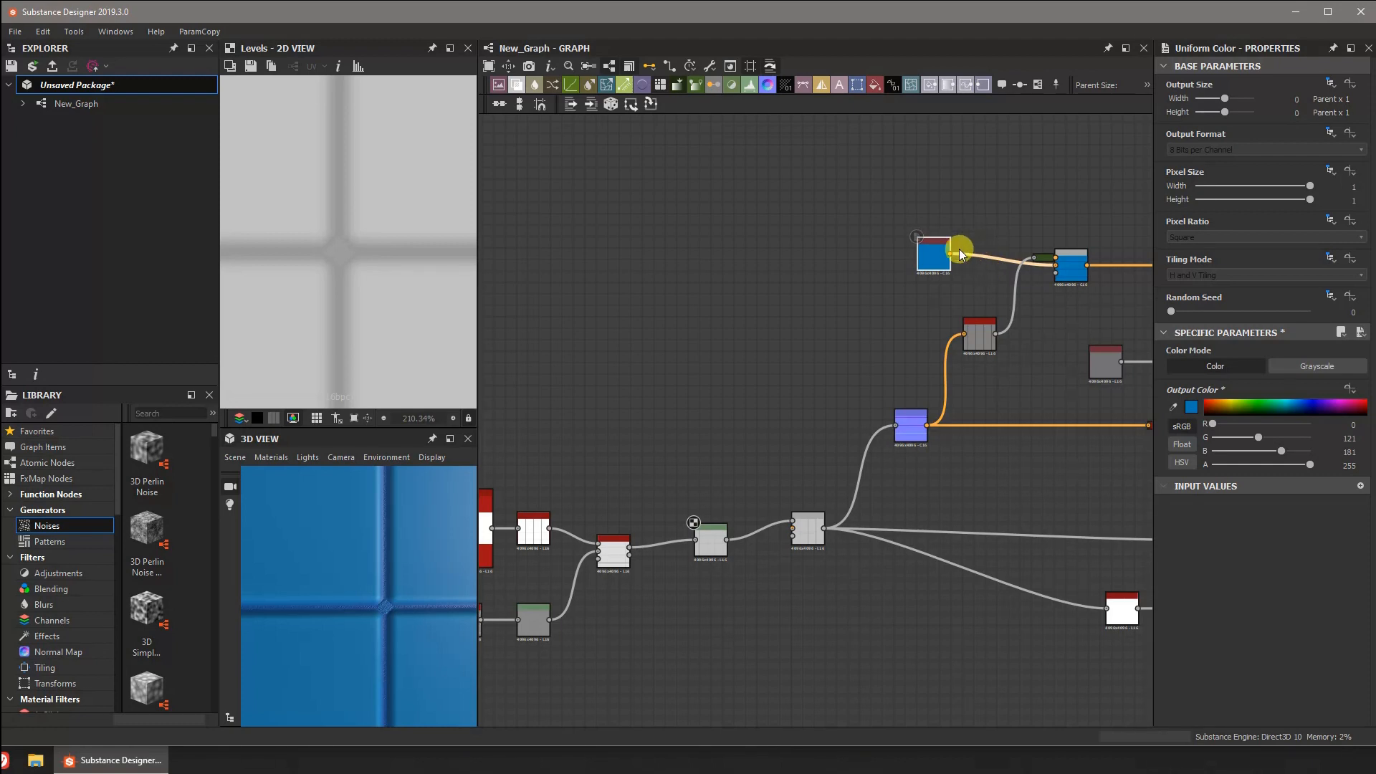
{"action": "left_click_drag", "start_coordinate": [922, 255], "coordinate": [841, 277]}
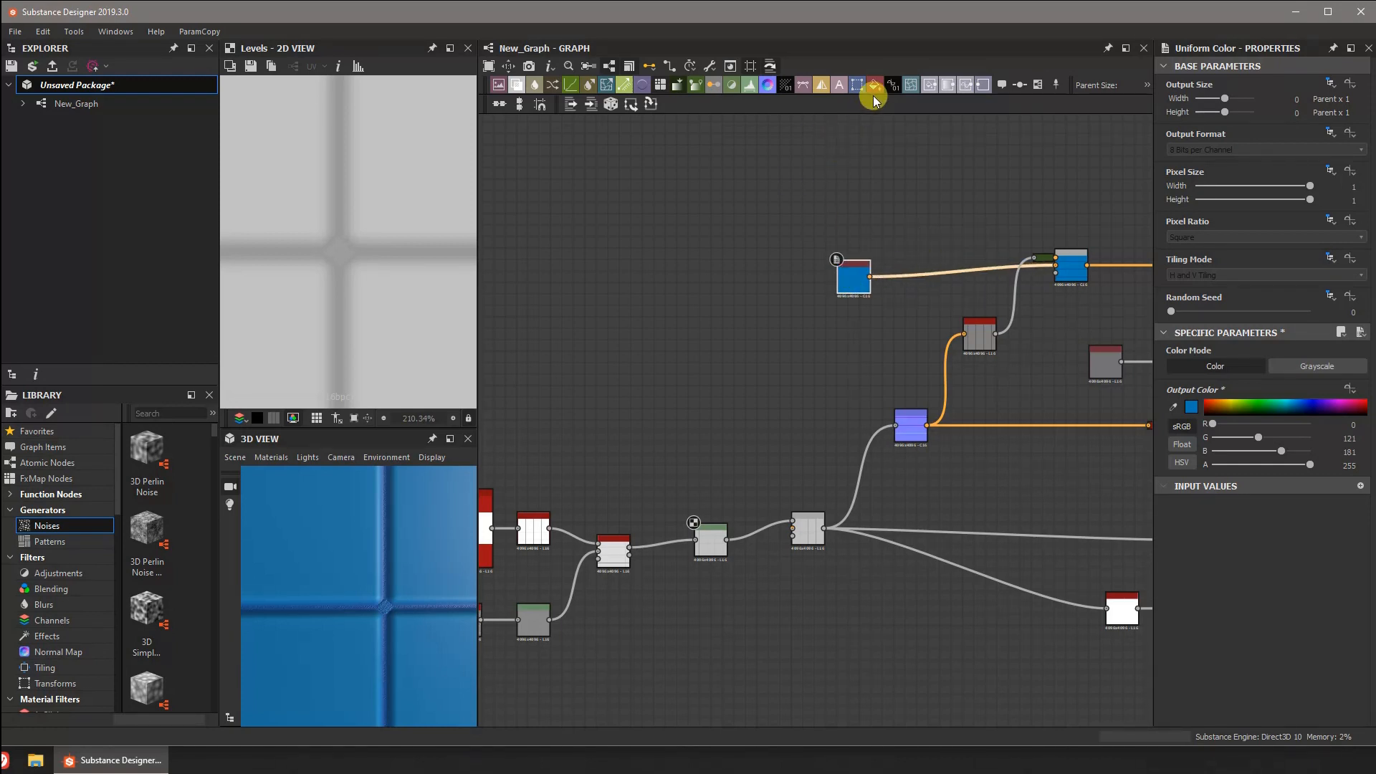
{"action": "left_click_drag", "start_coordinate": [856, 136], "coordinate": [841, 207]}
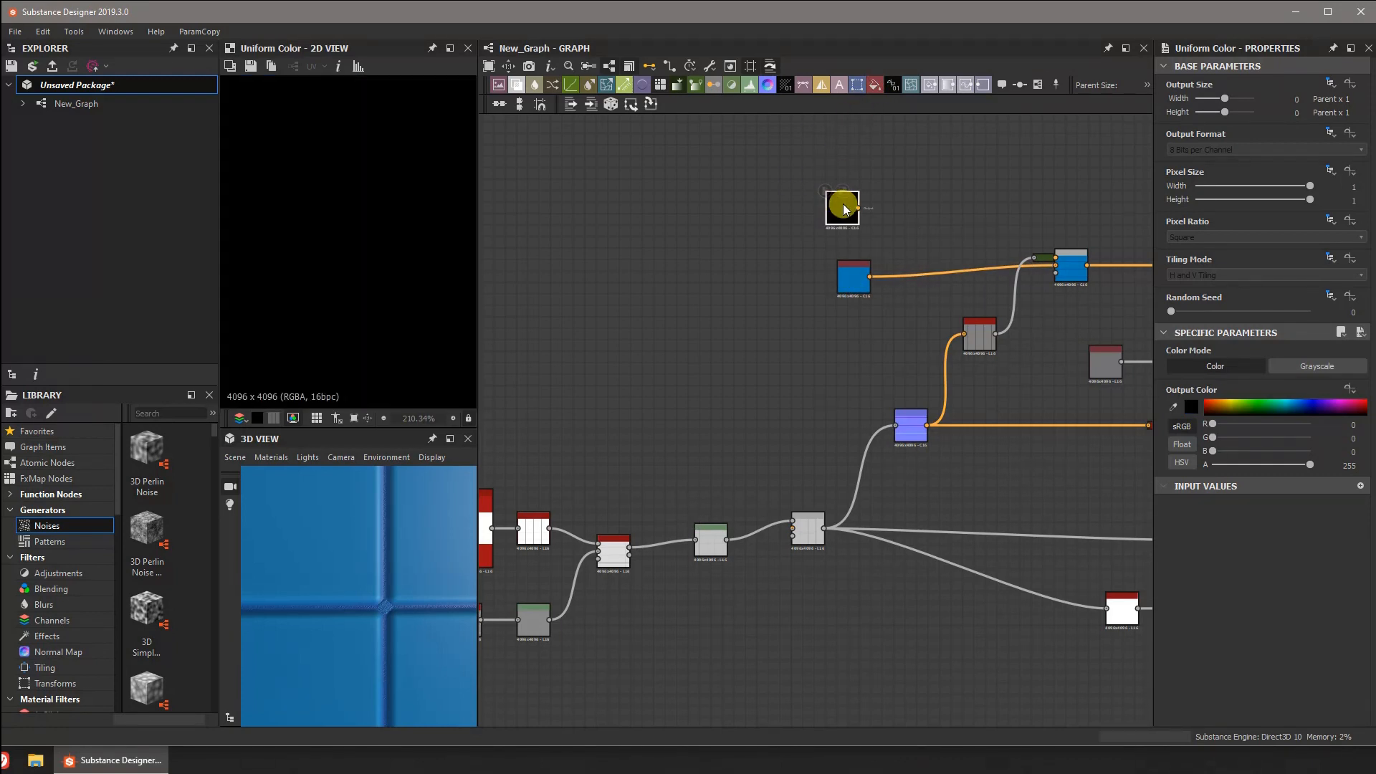
- Insert a Blend node after the blue Uniform Color and connect the black Uniform Color to its Foreground input
{"action": "left_click", "coordinate": [862, 280]}
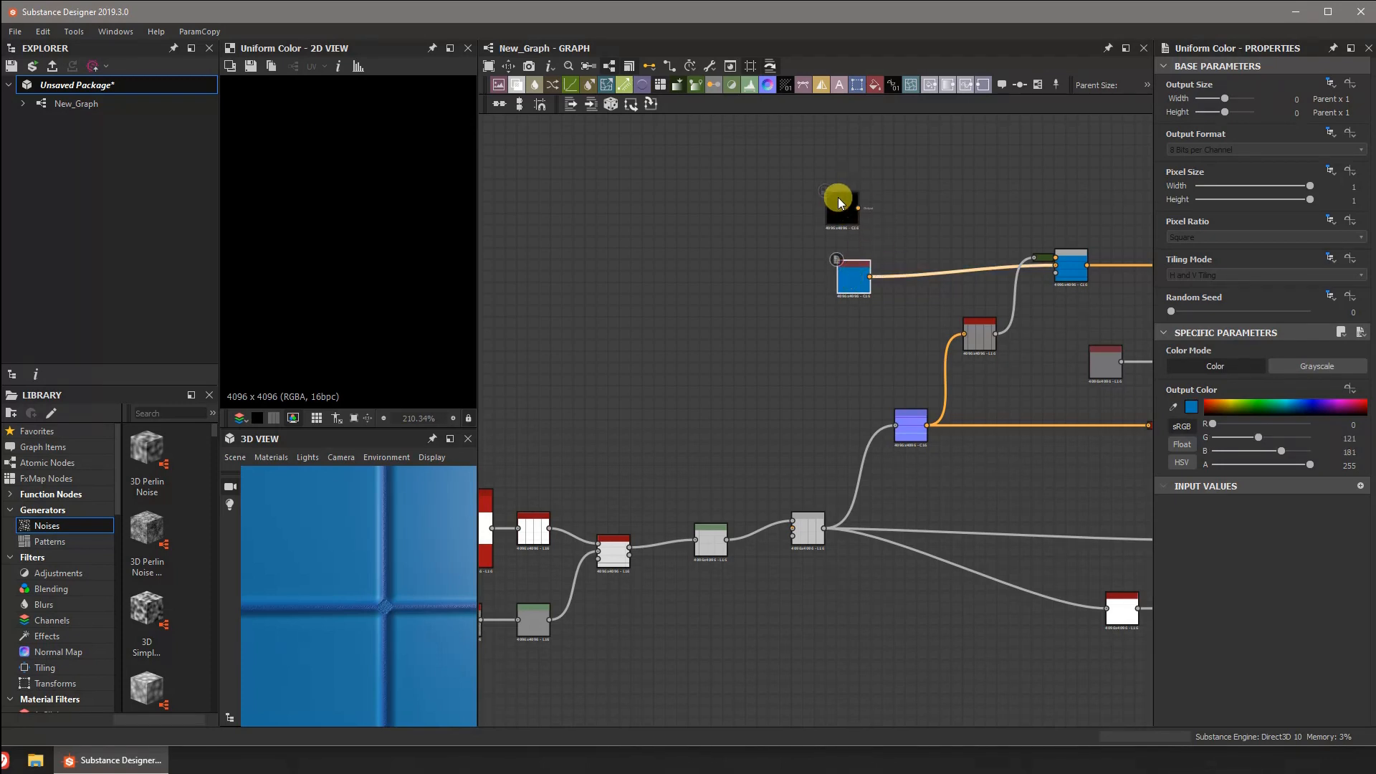
{"action": "left_click", "coordinate": [518, 87]}
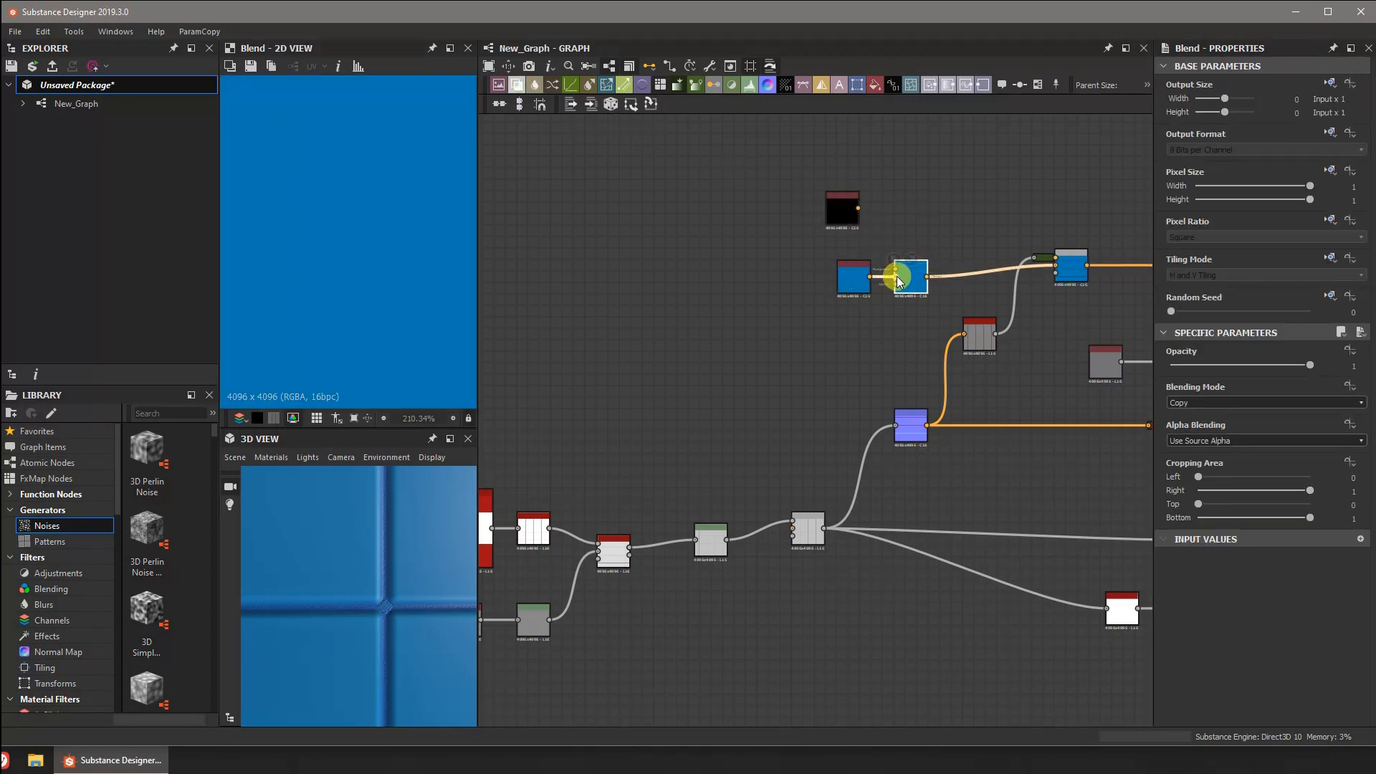
{"action": "left_click_drag", "start_coordinate": [890, 259], "coordinate": [858, 208]}
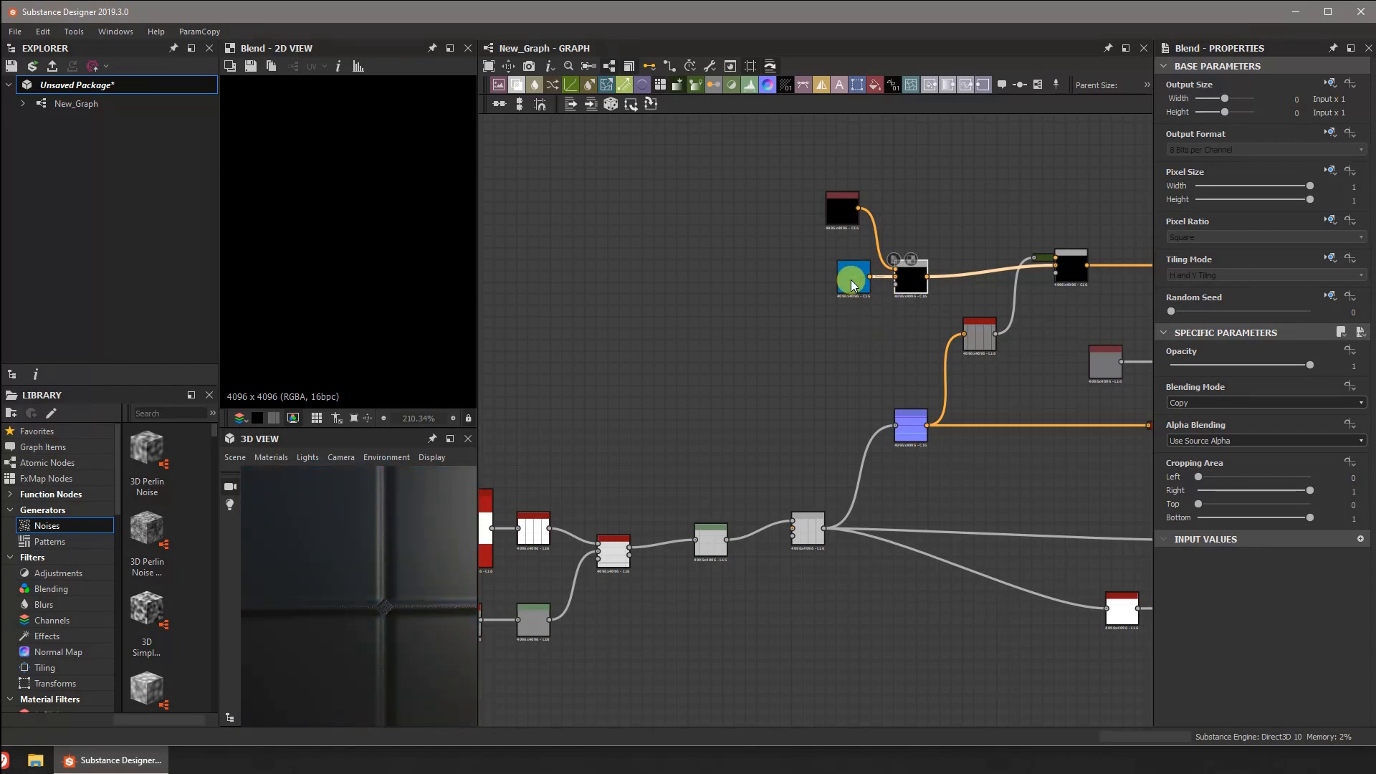
{"action": "mouse_move", "coordinate": [853, 284]}
{"action": "left_mouse_down"}
{"action": "mouse_move", "coordinate": [813, 297]}
{"action": "mouse_move", "coordinate": [841, 295]}
{"action": "left_mouse_up"}
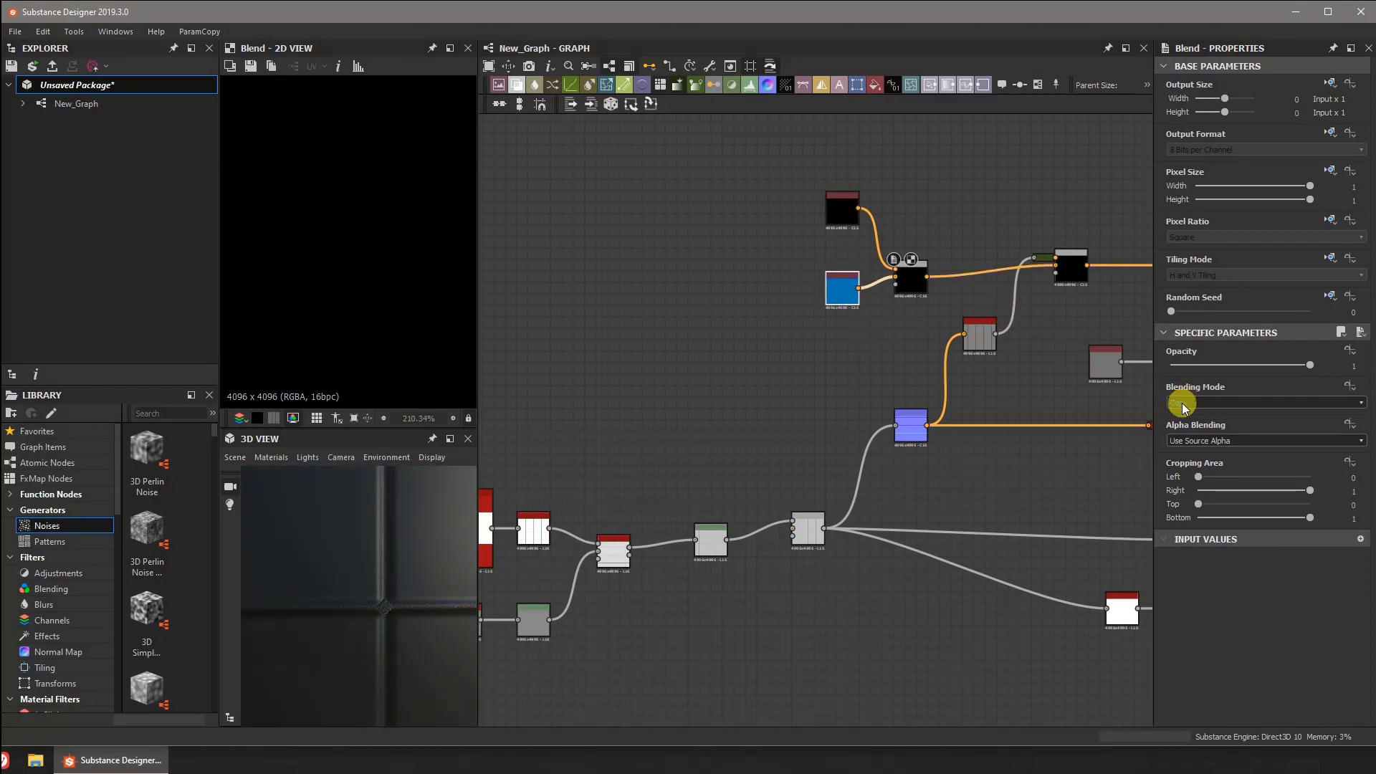
- Connect the Blur HQ Grayscale output to the new color Blend's Opacity input as a tile mask
{"action": "scroll", "coordinate": [895, 292], "scroll_direction": "up", "scroll_amount": 4}
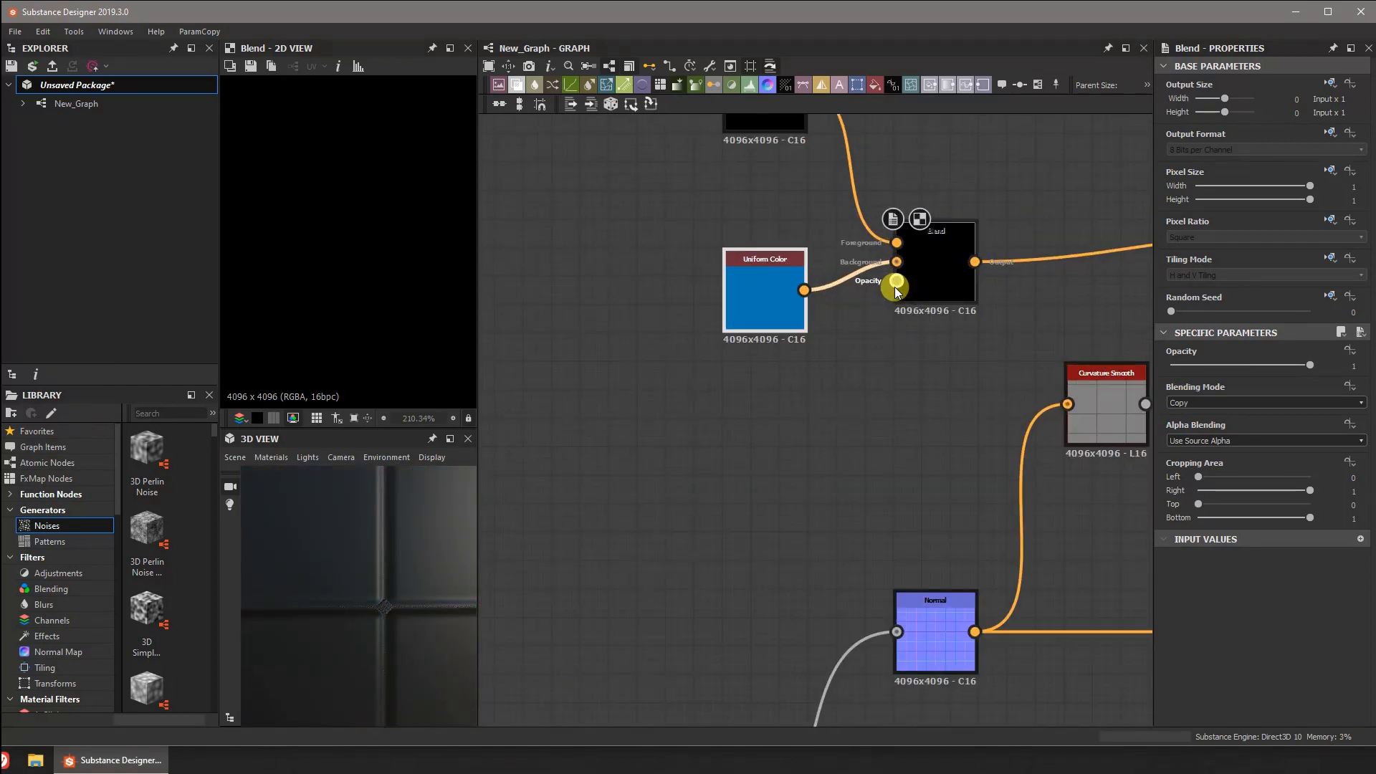
{"action": "middle_click_drag", "start_coordinate": [715, 401], "coordinate": [828, 278]}
{"action": "scroll", "coordinate": [828, 278], "scroll_direction": "down", "scroll_amount": 2}
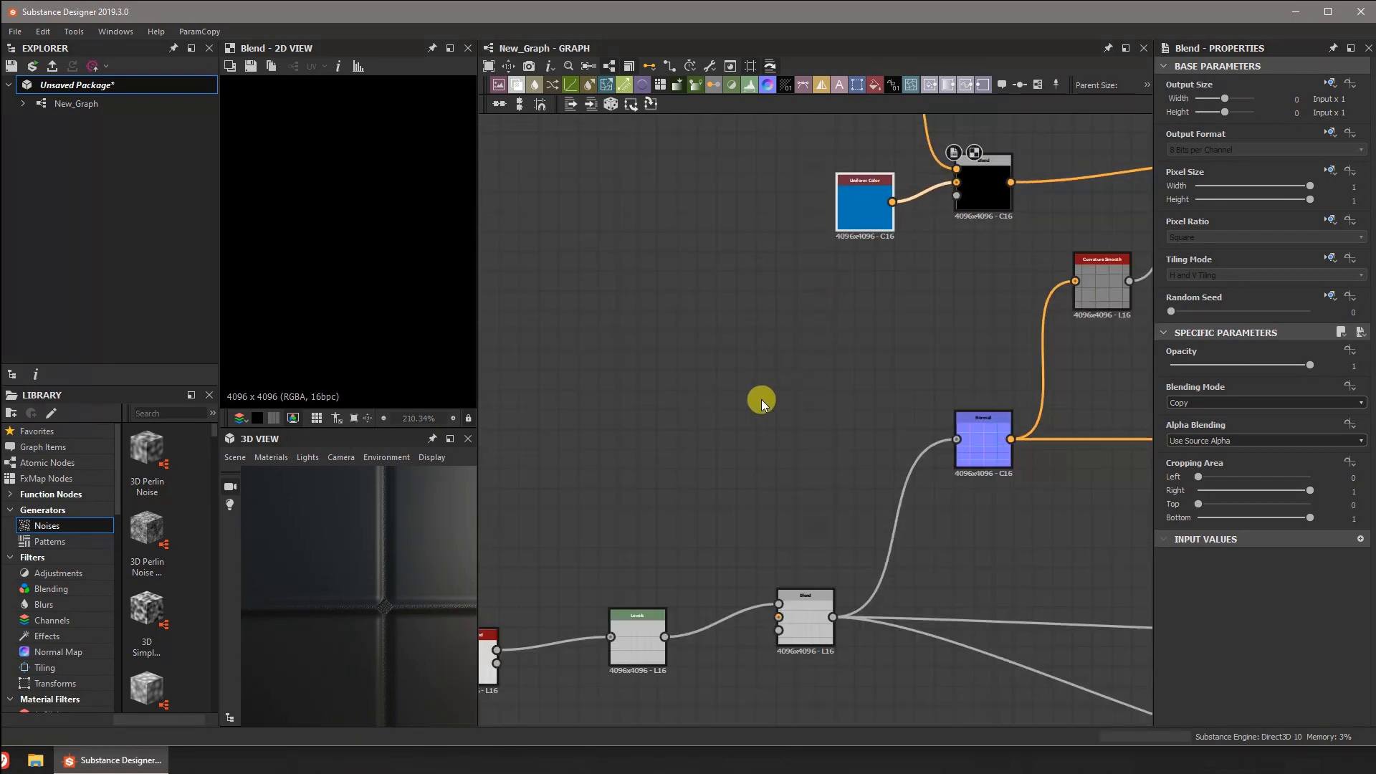
{"action": "middle_click_drag", "start_coordinate": [715, 454], "coordinate": [853, 343]}
{"action": "mouse_move", "coordinate": [726, 404]}
{"action": "middle_mouse_down"}
{"action": "mouse_move", "coordinate": [749, 398]}
{"action": "mouse_move", "coordinate": [753, 448]}
{"action": "middle_mouse_up"}
{"action": "scroll", "coordinate": [749, 399], "scroll_direction": "down", "scroll_amount": 2}
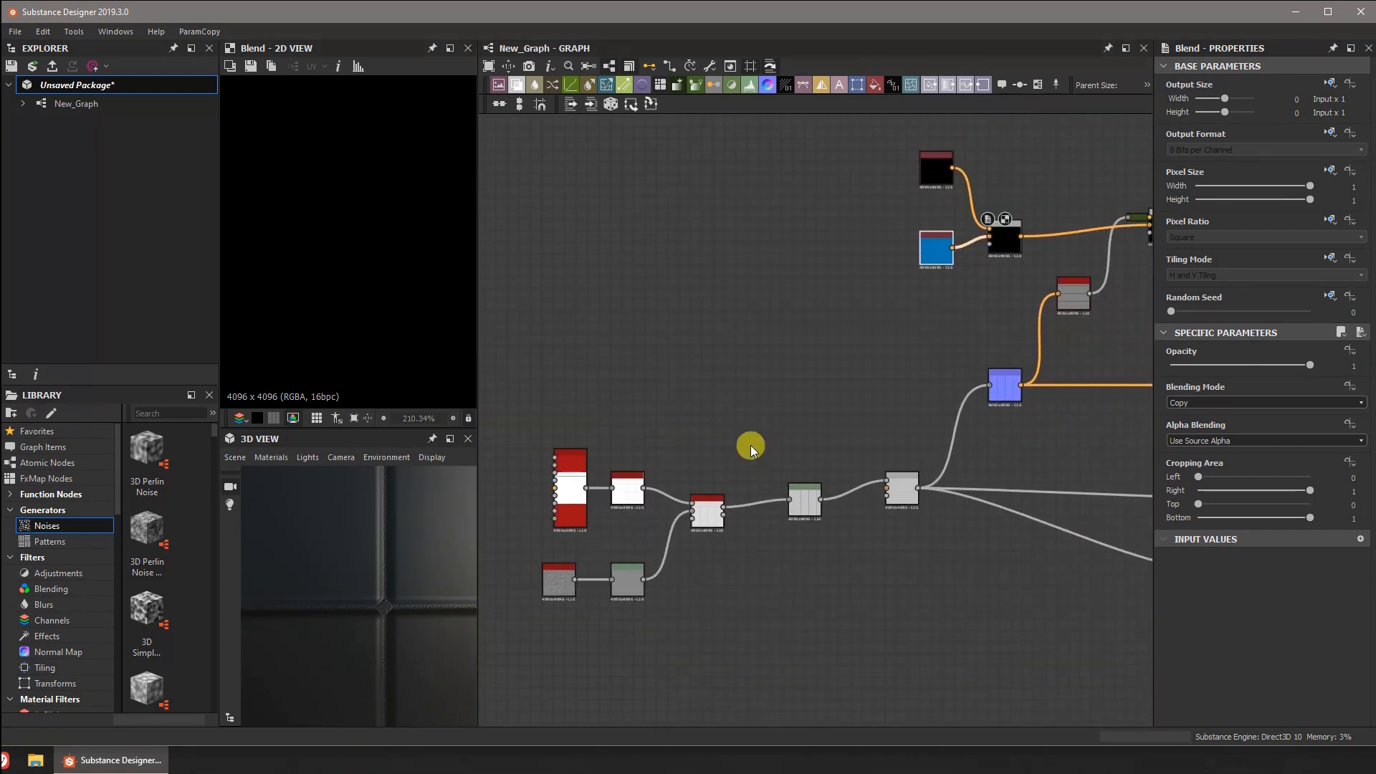
{"action": "left_click_drag", "start_coordinate": [688, 464], "coordinate": [799, 397]}
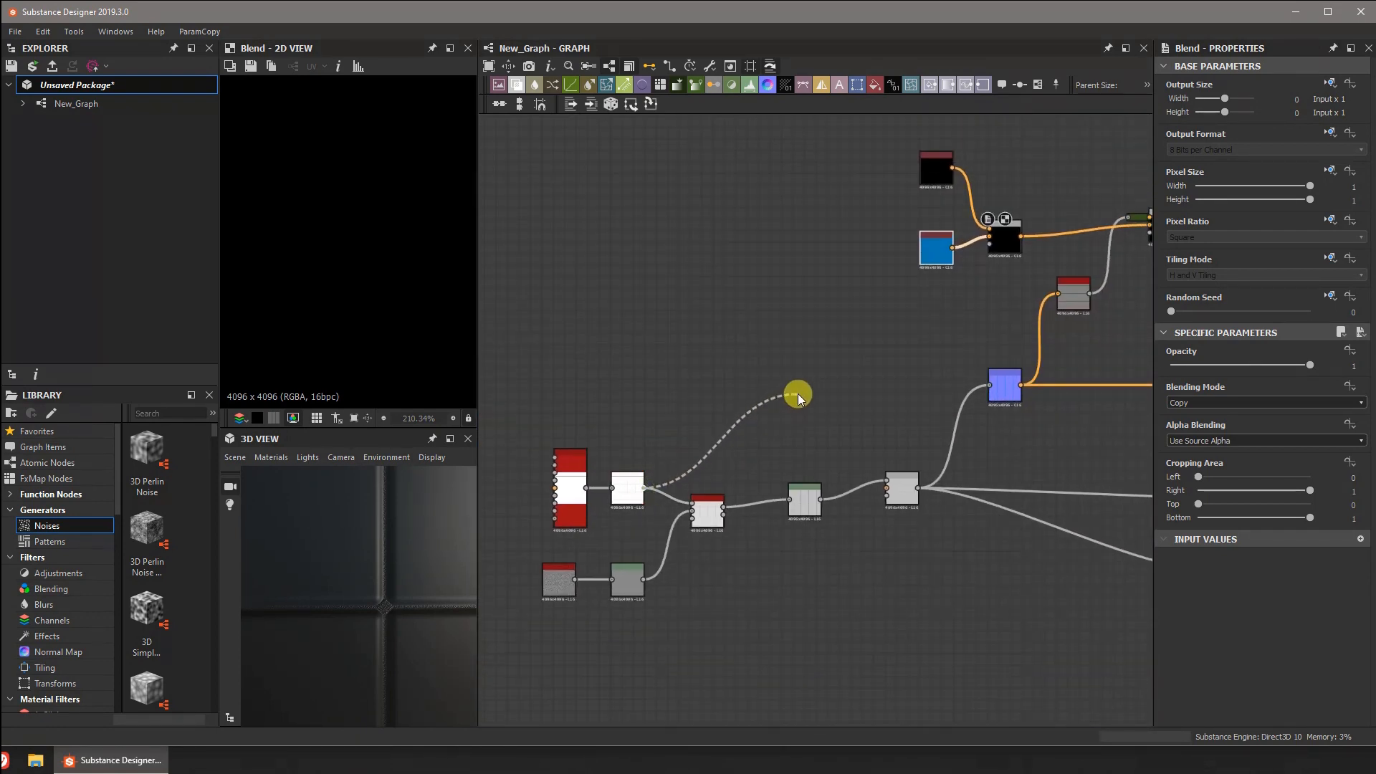
{"action": "left_click_drag", "start_coordinate": [984, 268], "coordinate": [994, 250]}
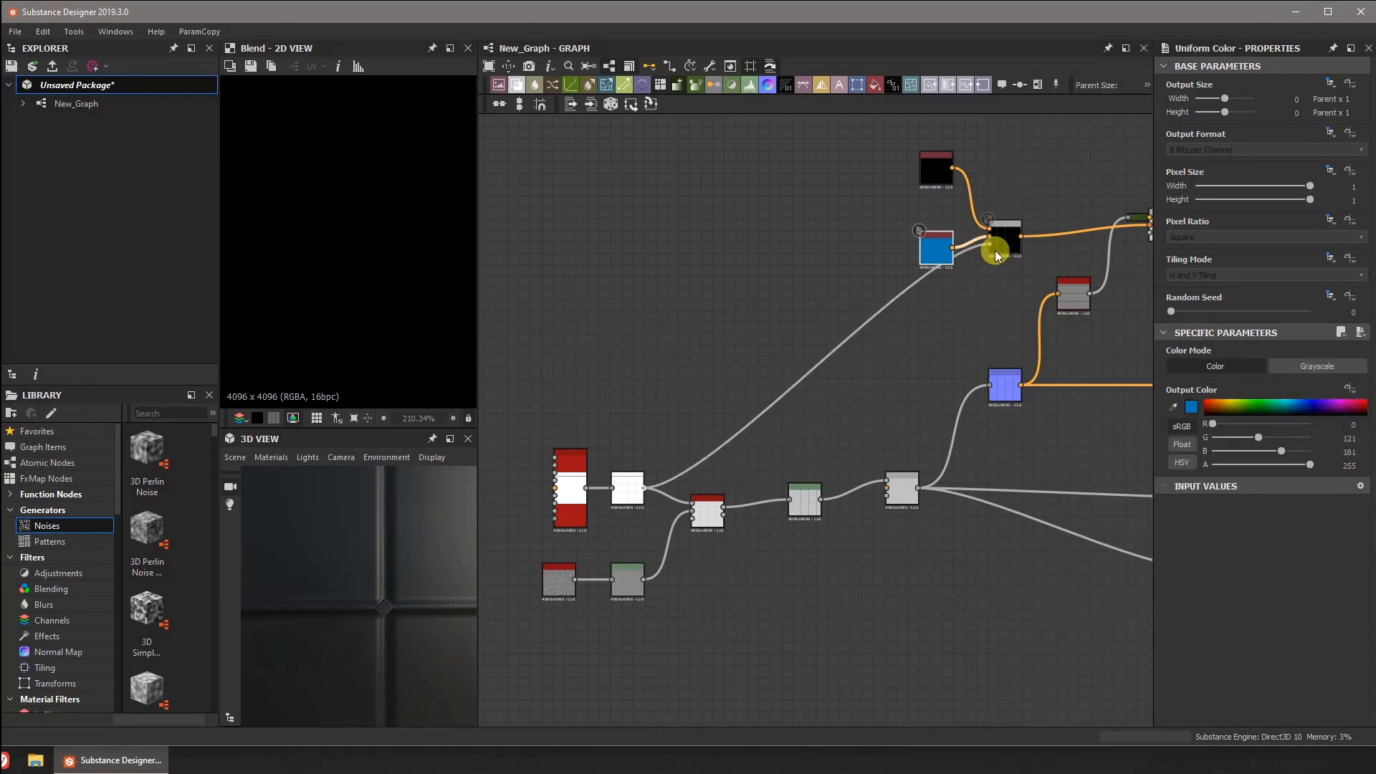
- Swap the color Blend's Foreground and Background inputs so blue fills the tiles and black fills the gaps
{"action": "middle_click_drag", "start_coordinate": [957, 304], "coordinate": [798, 363]}
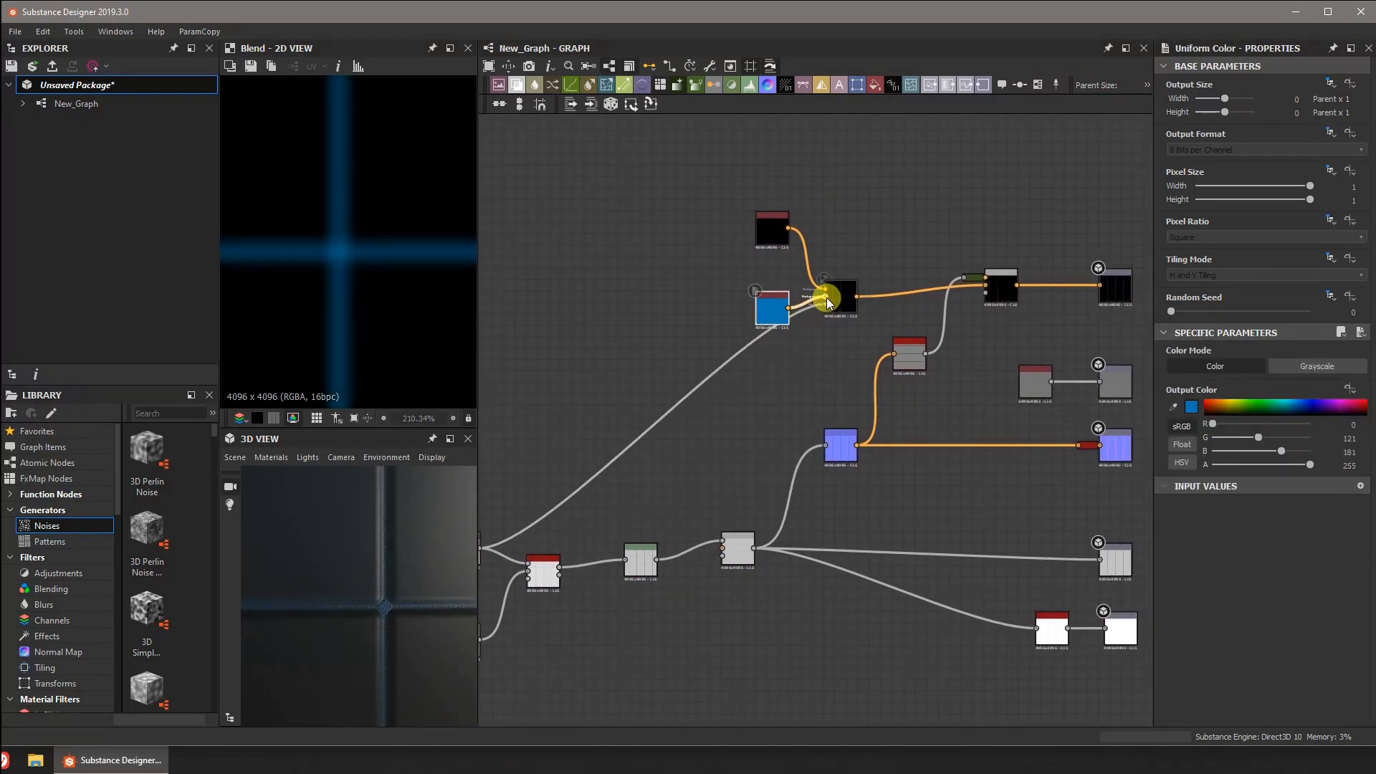
{"action": "scroll", "coordinate": [823, 299], "scroll_direction": "up", "scroll_amount": 4}
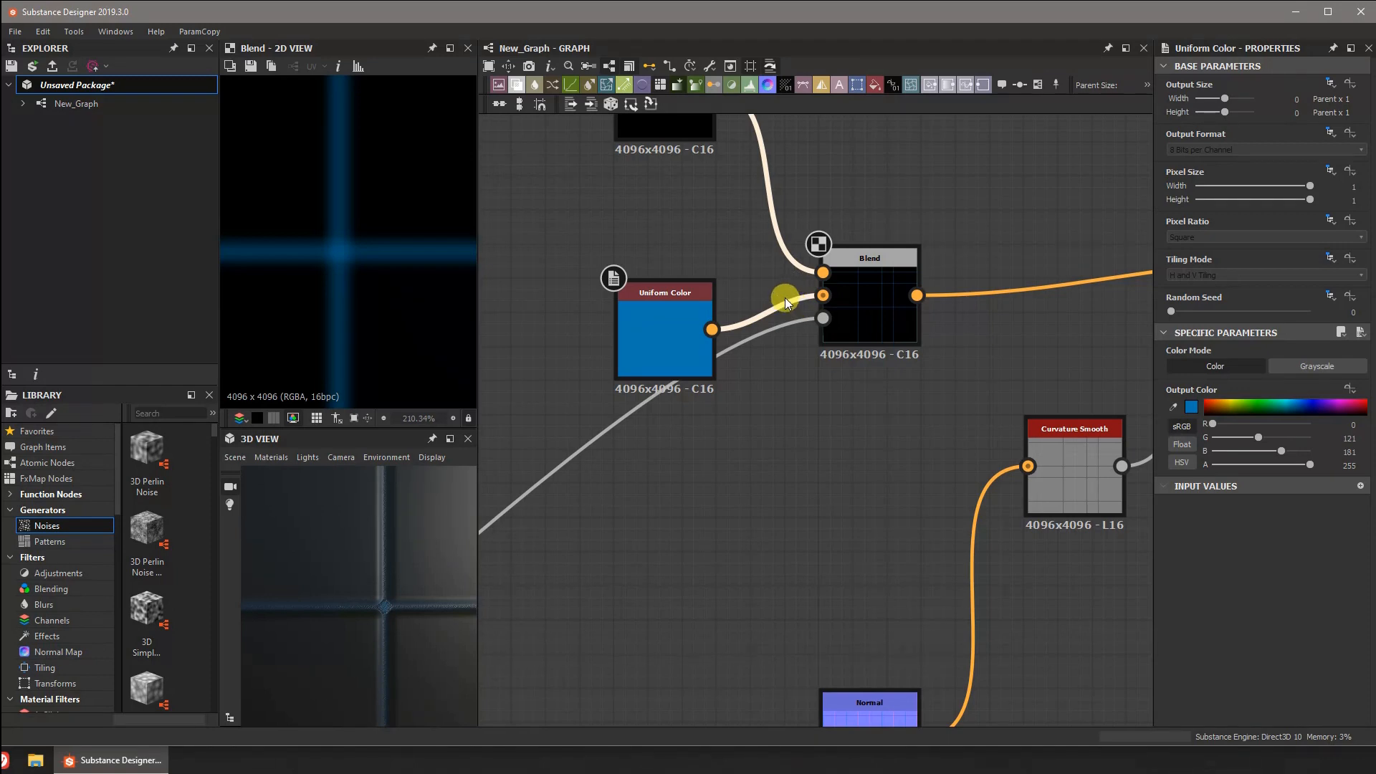
{"action": "key", "text": "x"}
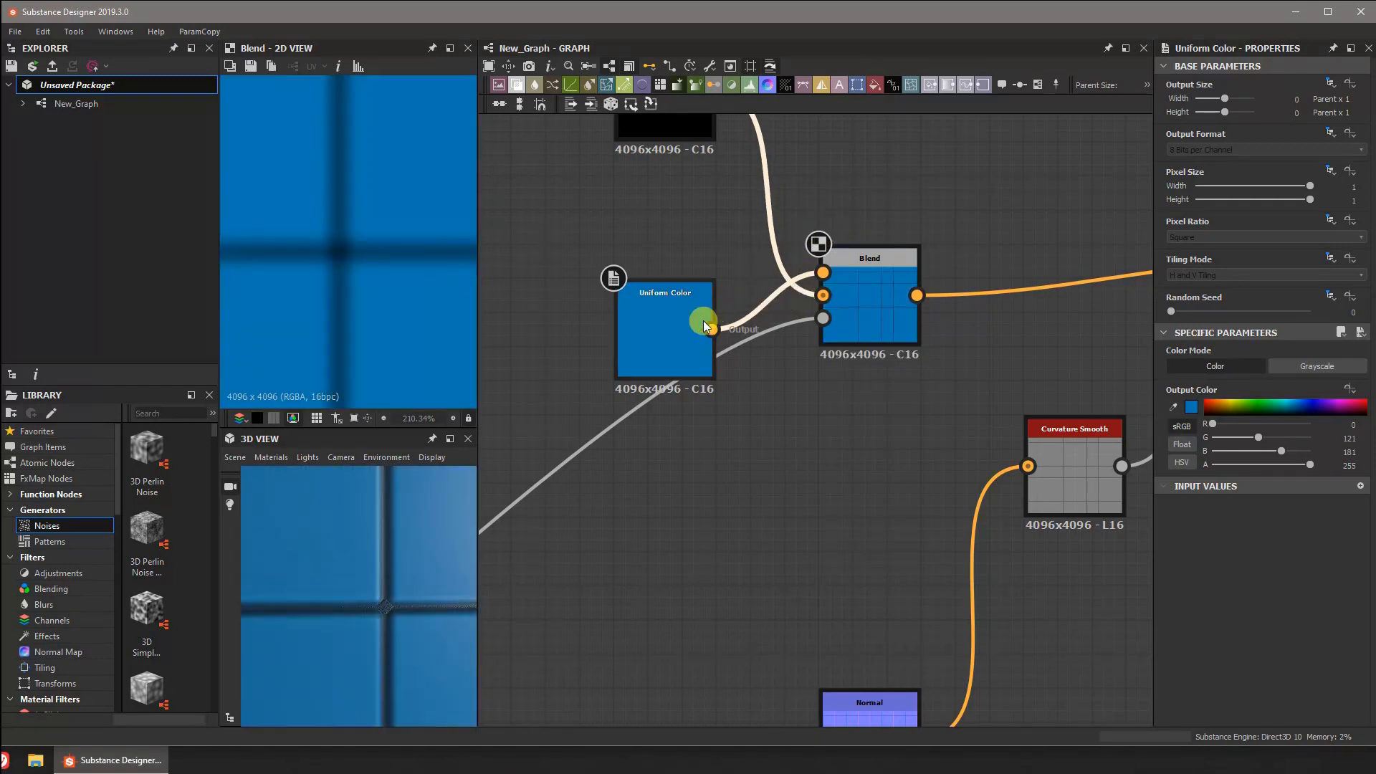
- Change the black grout Uniform Color node to a light grey with RGB 210
{"action": "scroll", "coordinate": [380, 593], "scroll_direction": "down", "scroll_amount": 5}
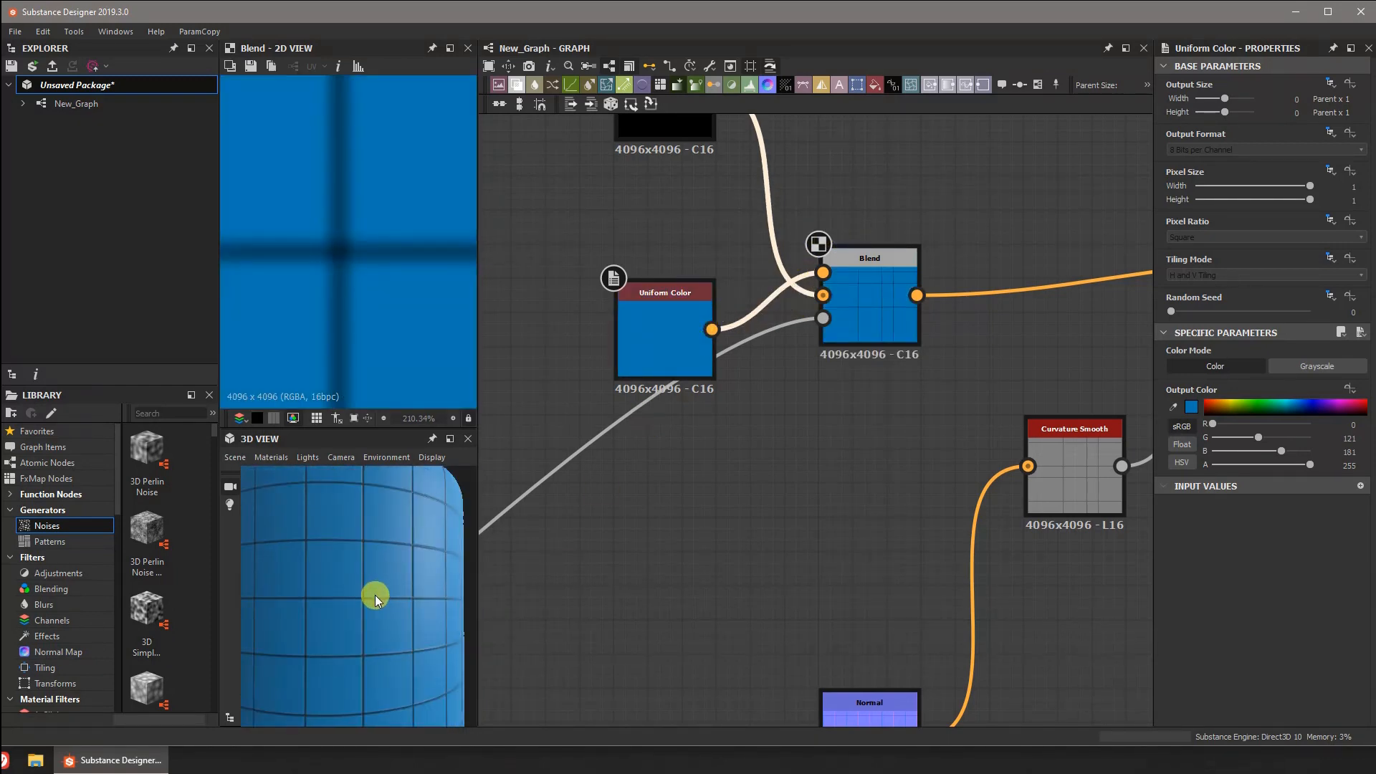
{"action": "left_click_drag", "start_coordinate": [380, 592], "coordinate": [403, 611]}
{"action": "middle_click_drag", "start_coordinate": [667, 289], "coordinate": [658, 457]}
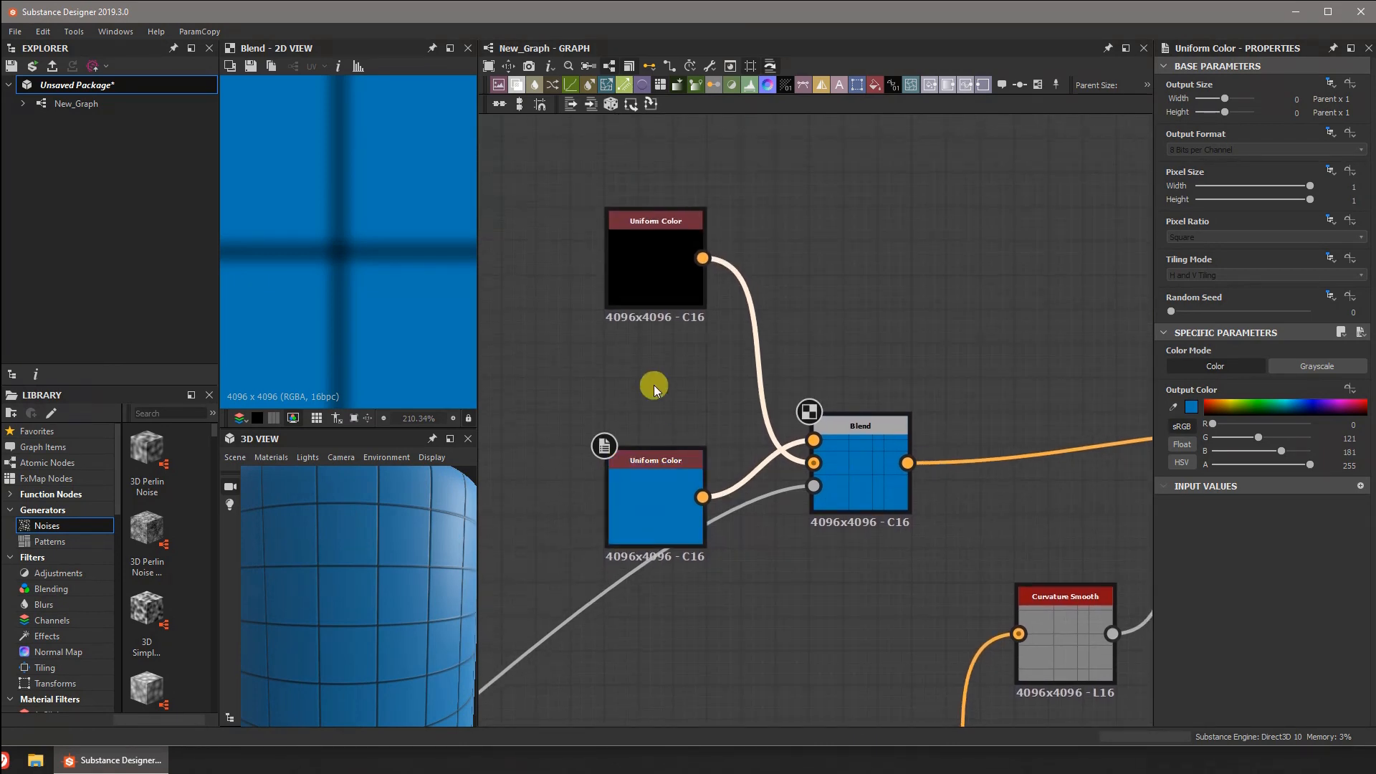
{"action": "left_click", "coordinate": [654, 288]}
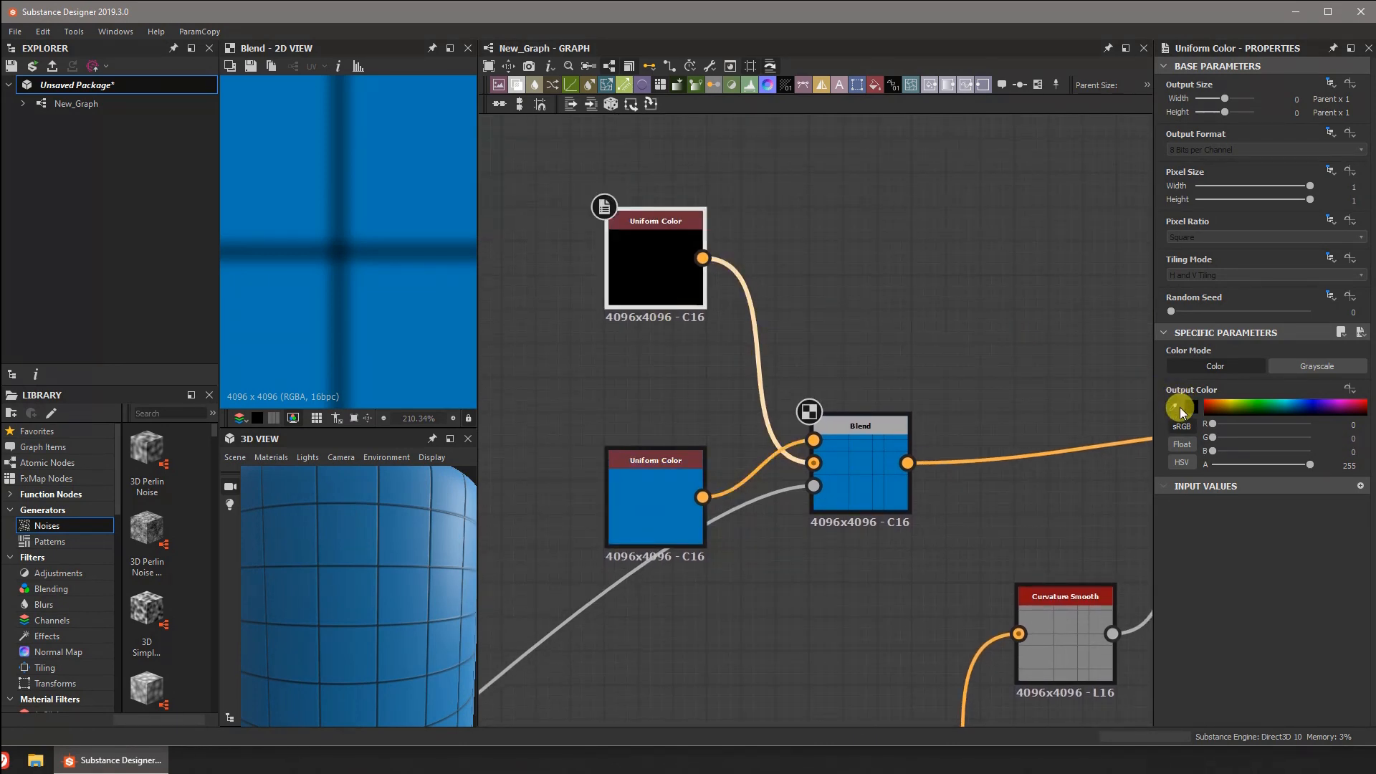
{"action": "left_click", "coordinate": [1180, 407]}
{"action": "left_click", "coordinate": [709, 433]}
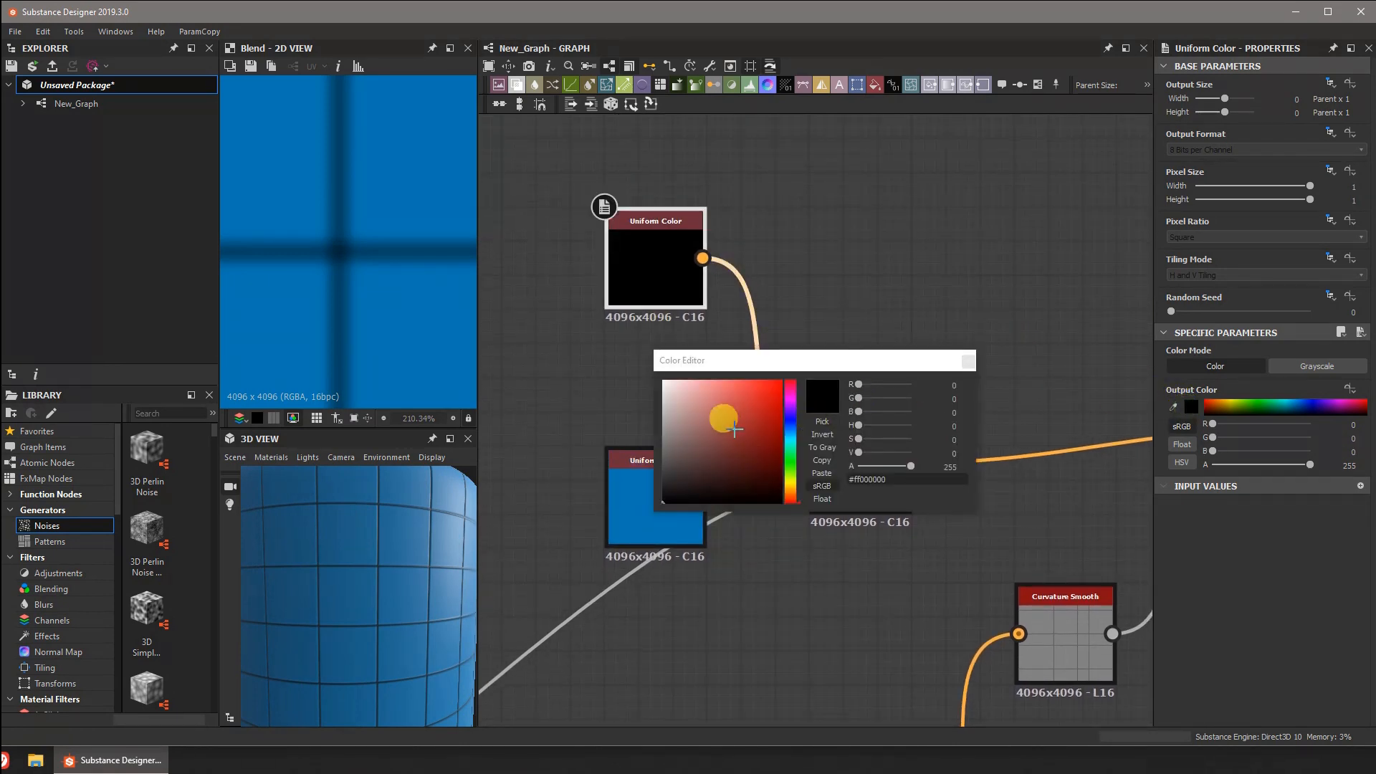
{"action": "left_click_drag", "start_coordinate": [663, 419], "coordinate": [652, 412]}
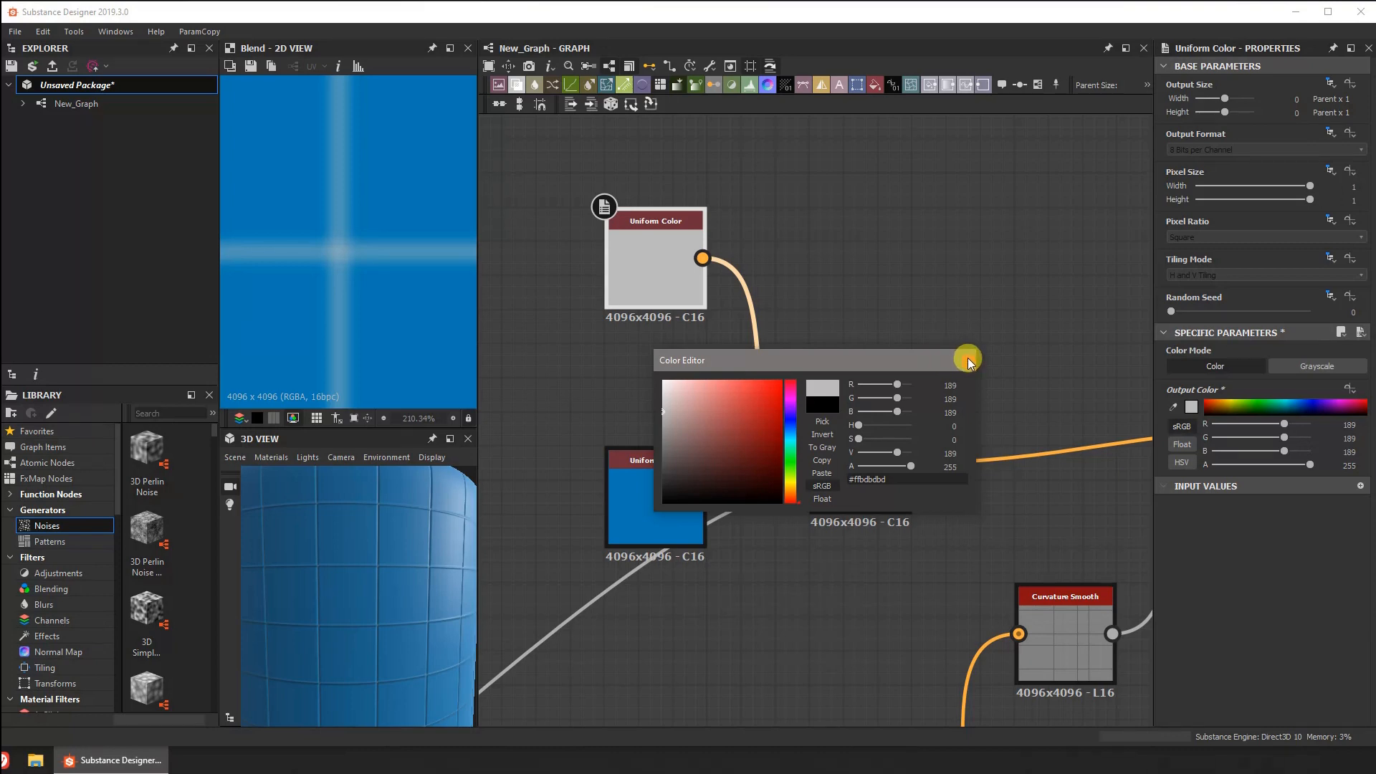
{"action": "left_click_drag", "start_coordinate": [691, 418], "coordinate": [657, 401]}
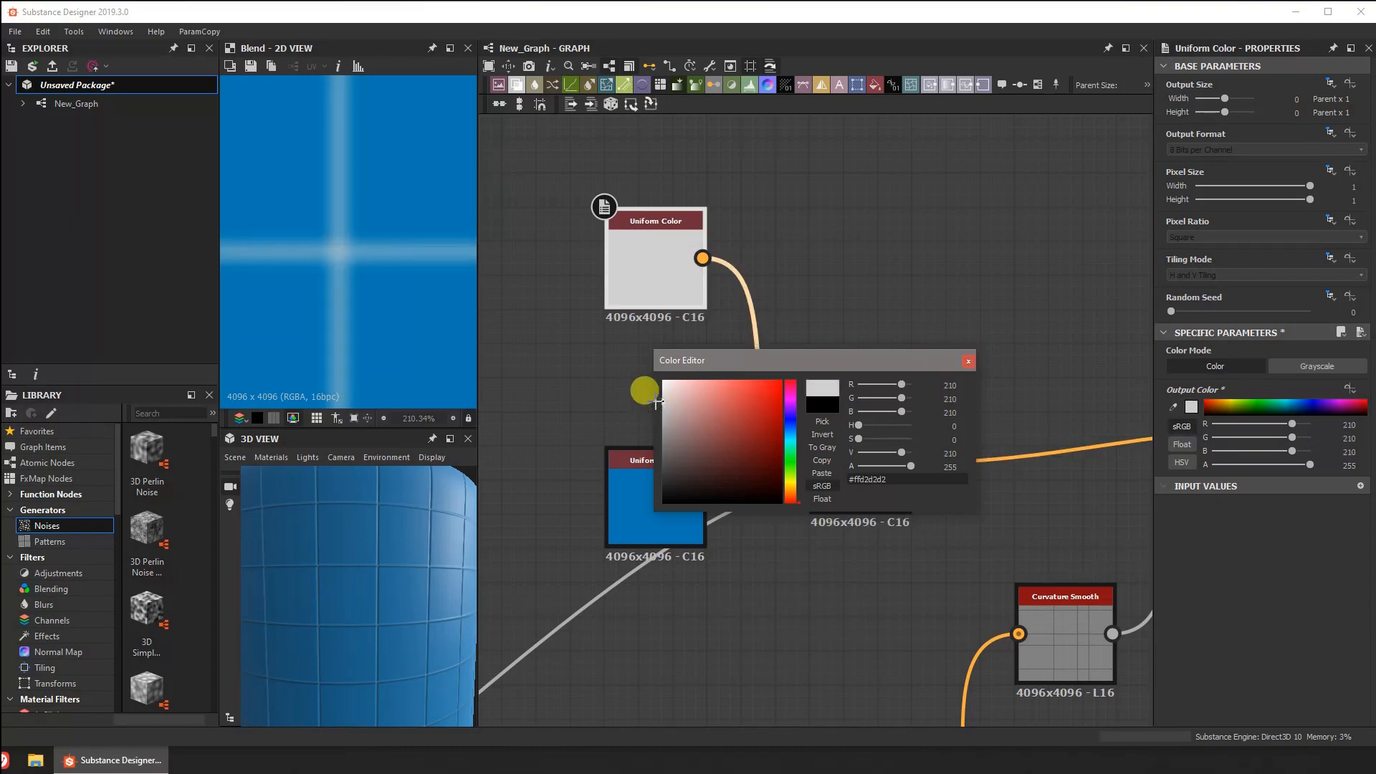
{"action": "left_click", "coordinate": [967, 361]}
- Darken the grayscale Uniform Color feeding the Roughness output to a value of 32 for shinier tiles
{"action": "scroll", "coordinate": [887, 394], "scroll_direction": "down", "scroll_amount": 2}
{"action": "scroll", "coordinate": [346, 578], "scroll_direction": "down", "scroll_amount": 3}
{"action": "scroll", "coordinate": [362, 598], "scroll_direction": "up", "scroll_amount": 4}
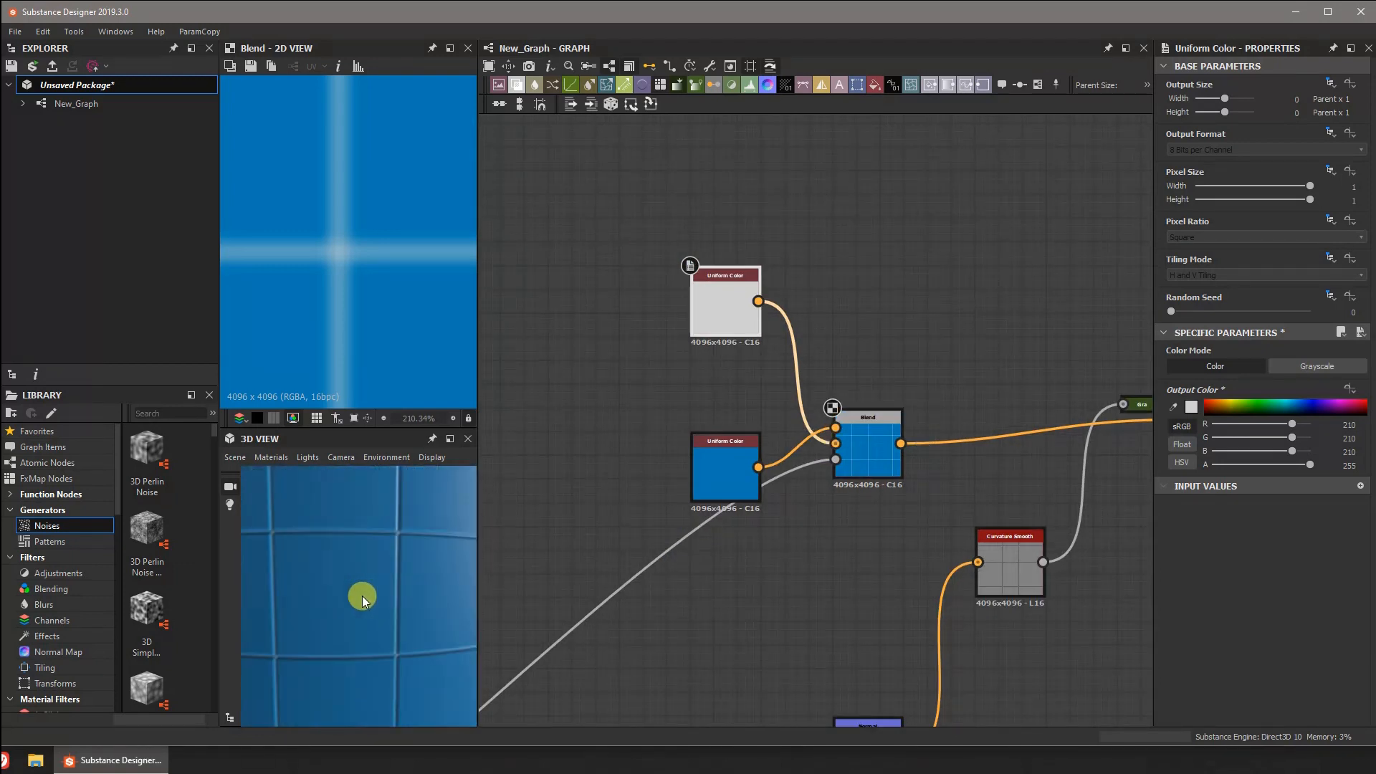
{"action": "left_click_drag", "start_coordinate": [367, 587], "coordinate": [389, 534]}
{"action": "scroll", "coordinate": [331, 560], "scroll_direction": "up", "scroll_amount": 5}
{"action": "scroll", "coordinate": [889, 546], "scroll_direction": "down", "scroll_amount": 3}
{"action": "middle_click_drag", "start_coordinate": [965, 556], "coordinate": [740, 425]}
{"action": "scroll", "coordinate": [810, 456], "scroll_direction": "up", "scroll_amount": 3}
{"action": "scroll", "coordinate": [810, 456], "scroll_direction": "up", "scroll_amount": 3}
{"action": "left_click", "coordinate": [737, 406]}
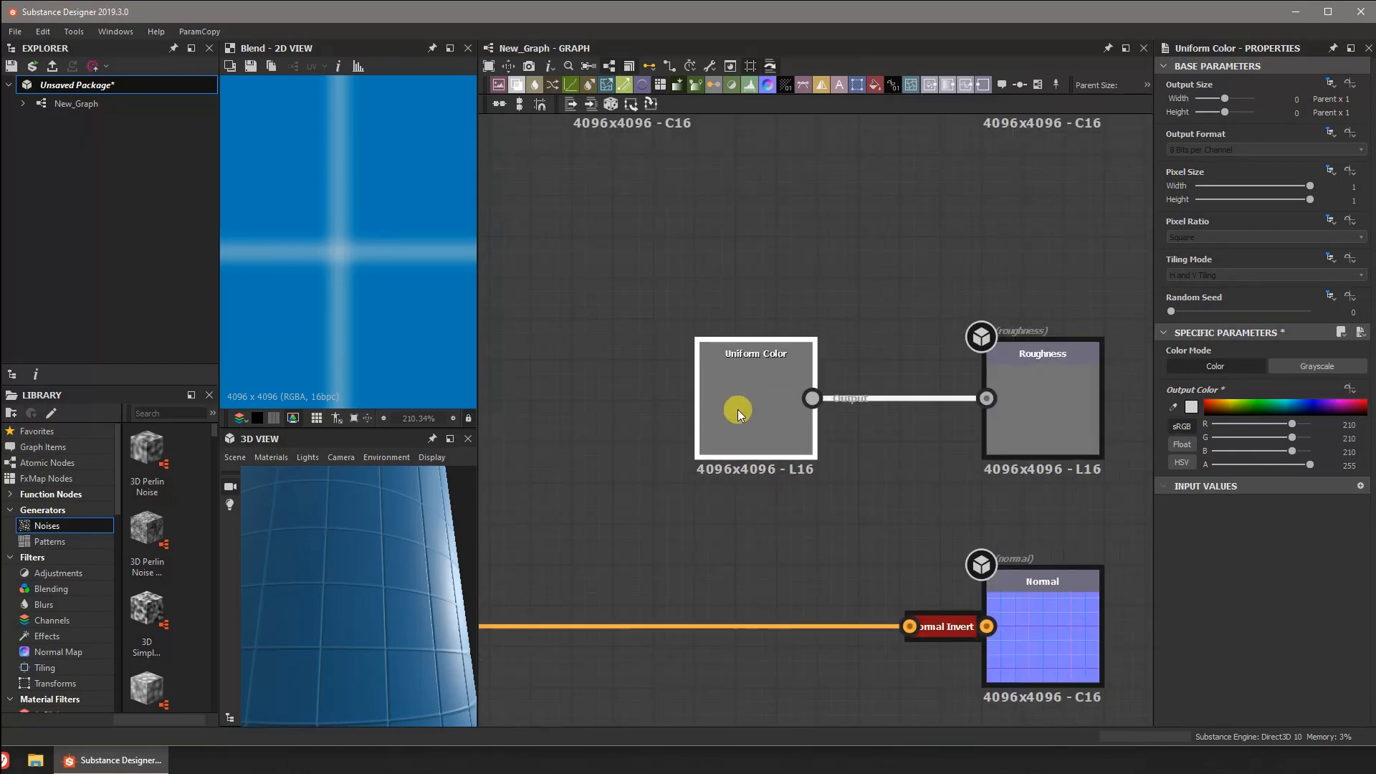
{"action": "left_click", "coordinate": [1190, 409]}
{"action": "left_click_drag", "start_coordinate": [869, 380], "coordinate": [946, 198]}
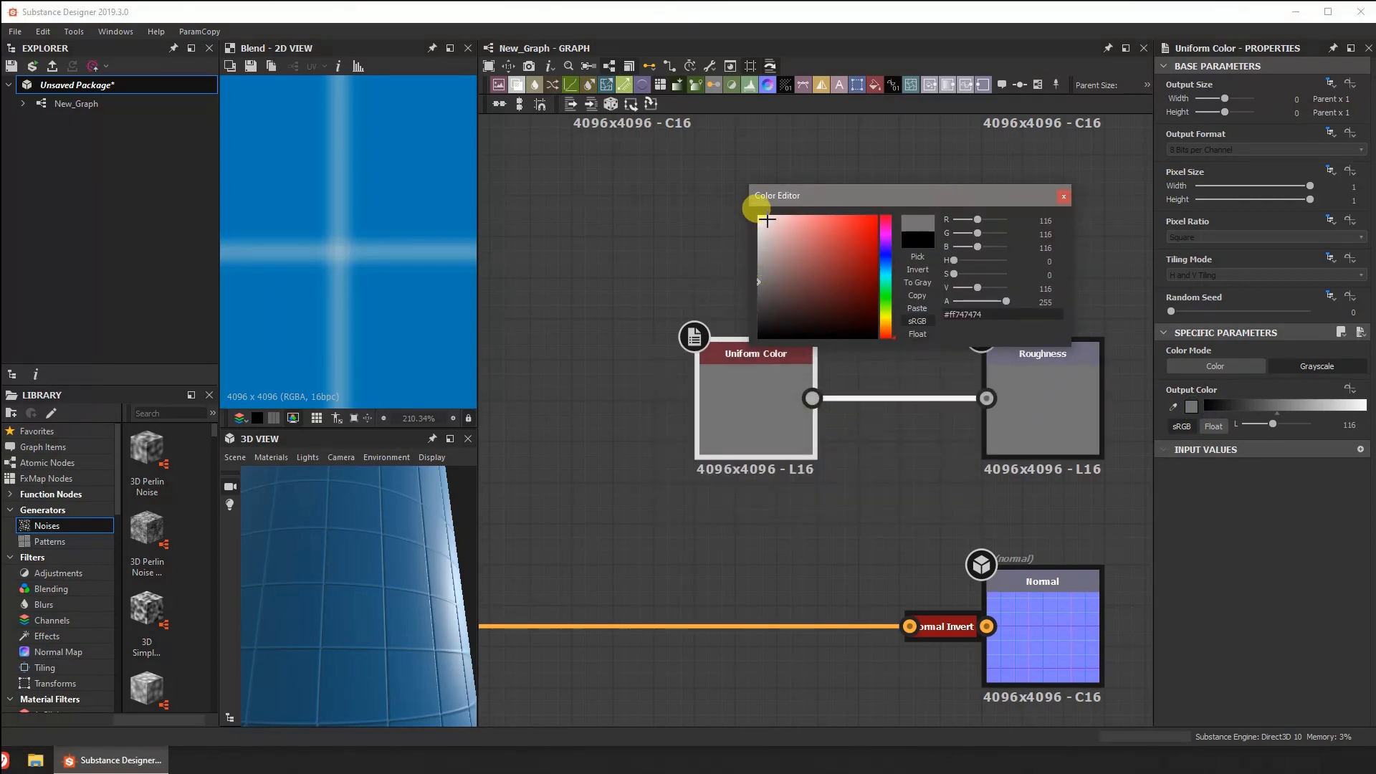
{"action": "left_click_drag", "start_coordinate": [759, 289], "coordinate": [753, 323]}
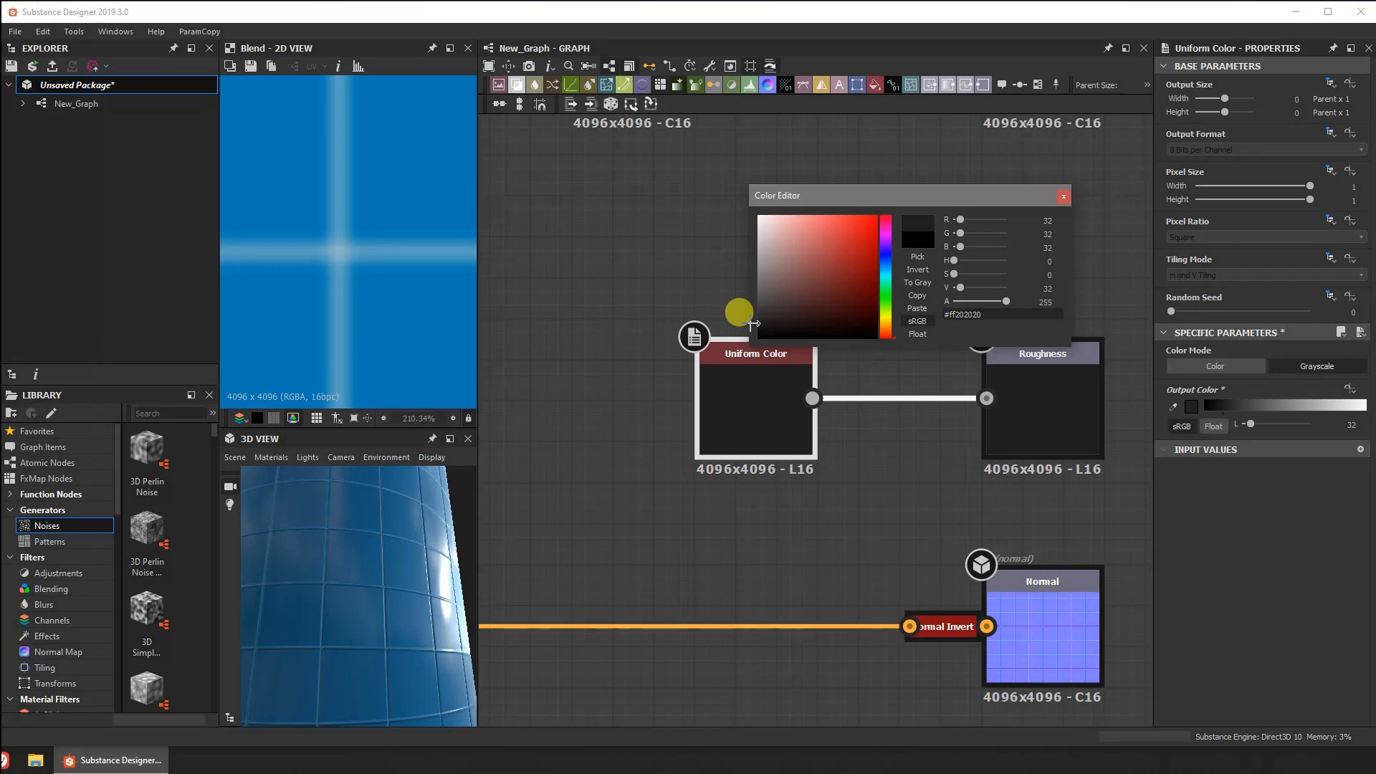
{"action": "mouse_move", "coordinate": [347, 559]}
{"action": "left_mouse_down"}
{"action": "mouse_move", "coordinate": [310, 593]}
{"action": "mouse_move", "coordinate": [279, 590]}
{"action": "mouse_move", "coordinate": [330, 560]}
{"action": "left_mouse_up"}
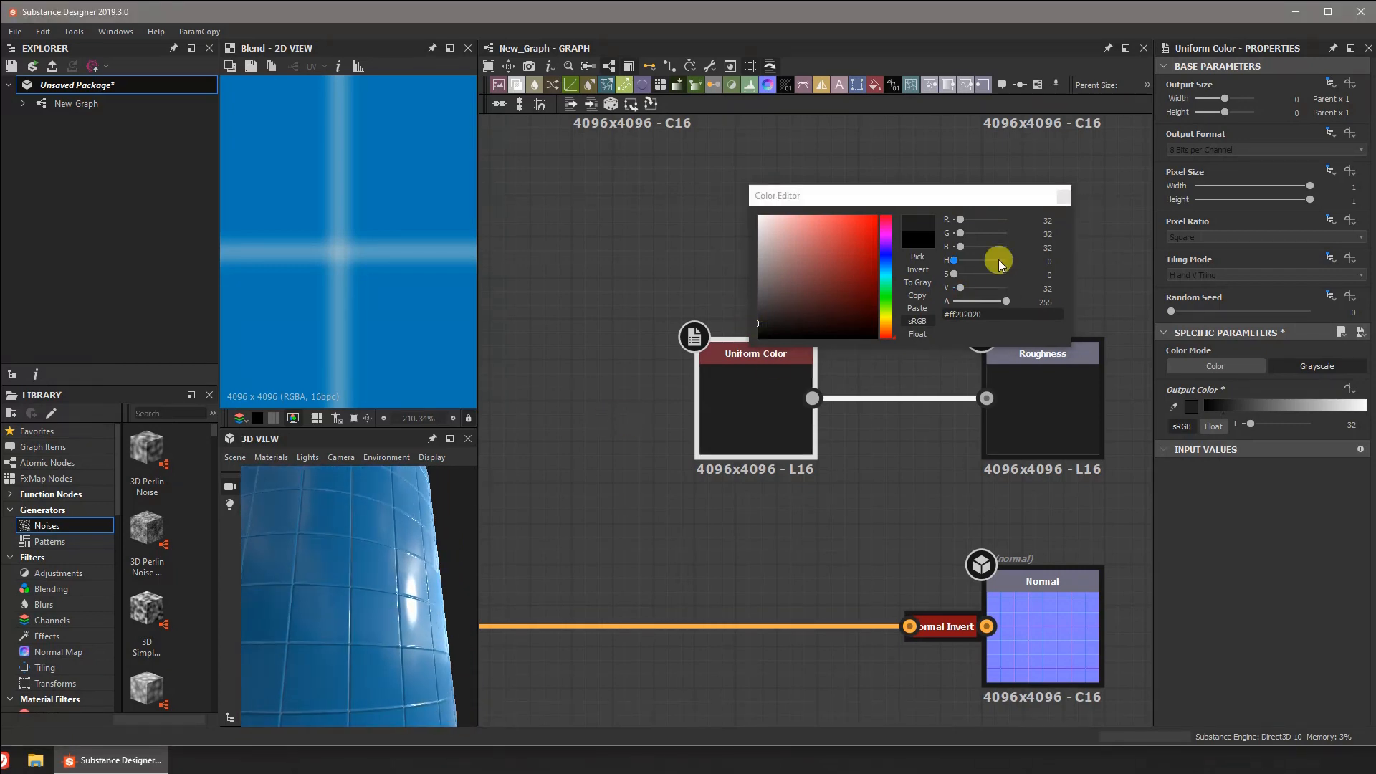
{"action": "left_click", "coordinate": [1063, 196]}
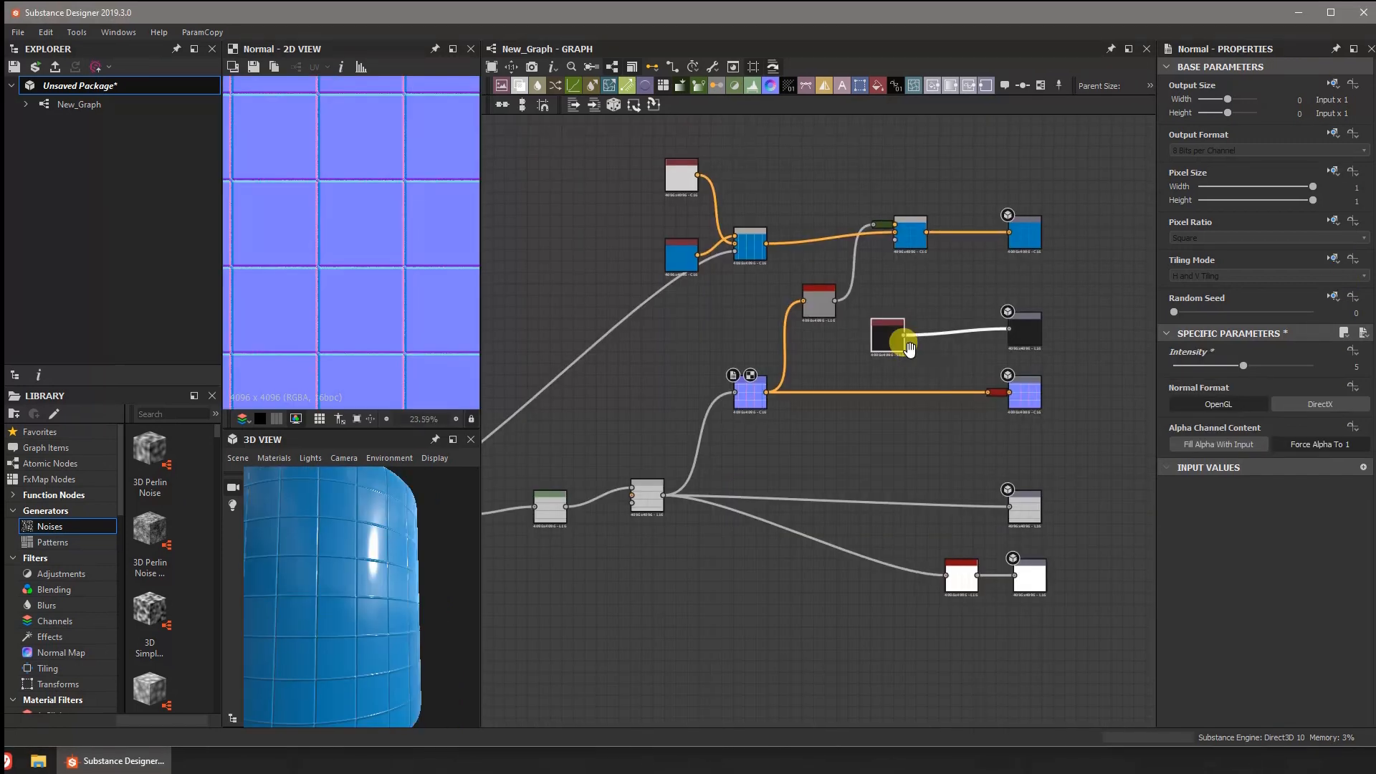
- Move the output nodes and the ambient occlusion node farther from the rest of the graph to make room
{"action": "middle_click_drag", "start_coordinate": [901, 344], "coordinate": [805, 291]}
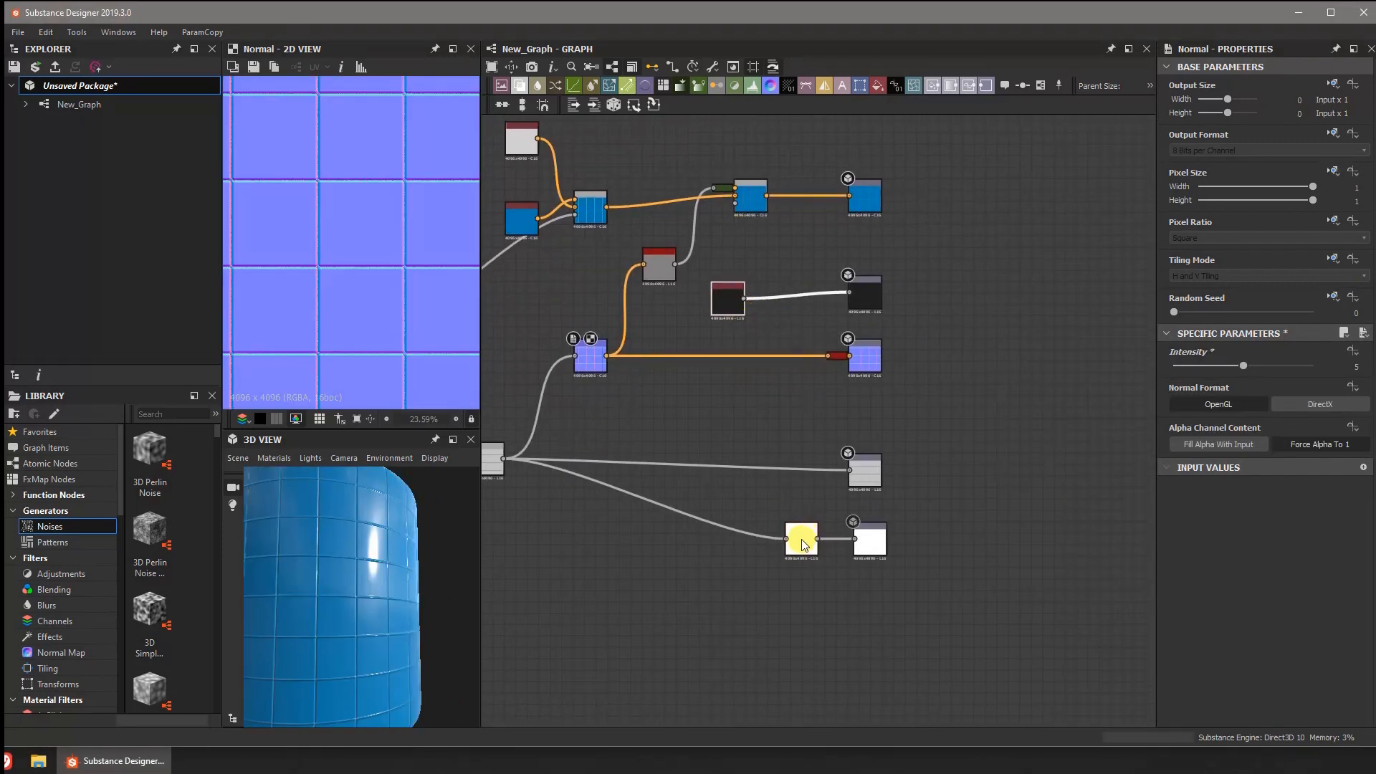
{"action": "left_click_drag", "start_coordinate": [783, 539], "coordinate": [817, 538]}
{"action": "left_click_drag", "start_coordinate": [797, 166], "coordinate": [898, 609]}
{"action": "left_click_drag", "start_coordinate": [871, 204], "coordinate": [1007, 216]}
- Insert a Blend node between the dark roughness Uniform Color and the Roughness output, placing the color node slightly below it
{"action": "left_click_drag", "start_coordinate": [722, 301], "coordinate": [751, 301]}
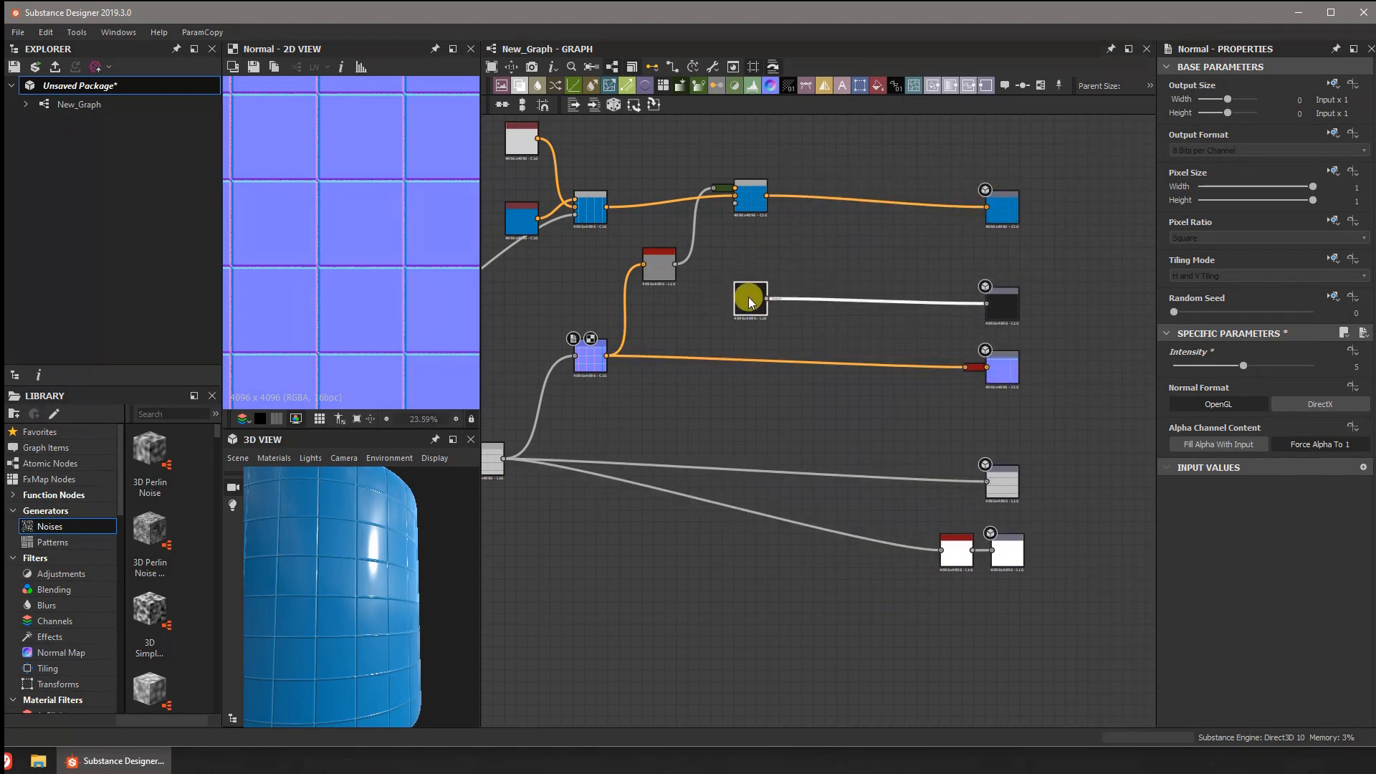
{"action": "left_click", "coordinate": [523, 88]}
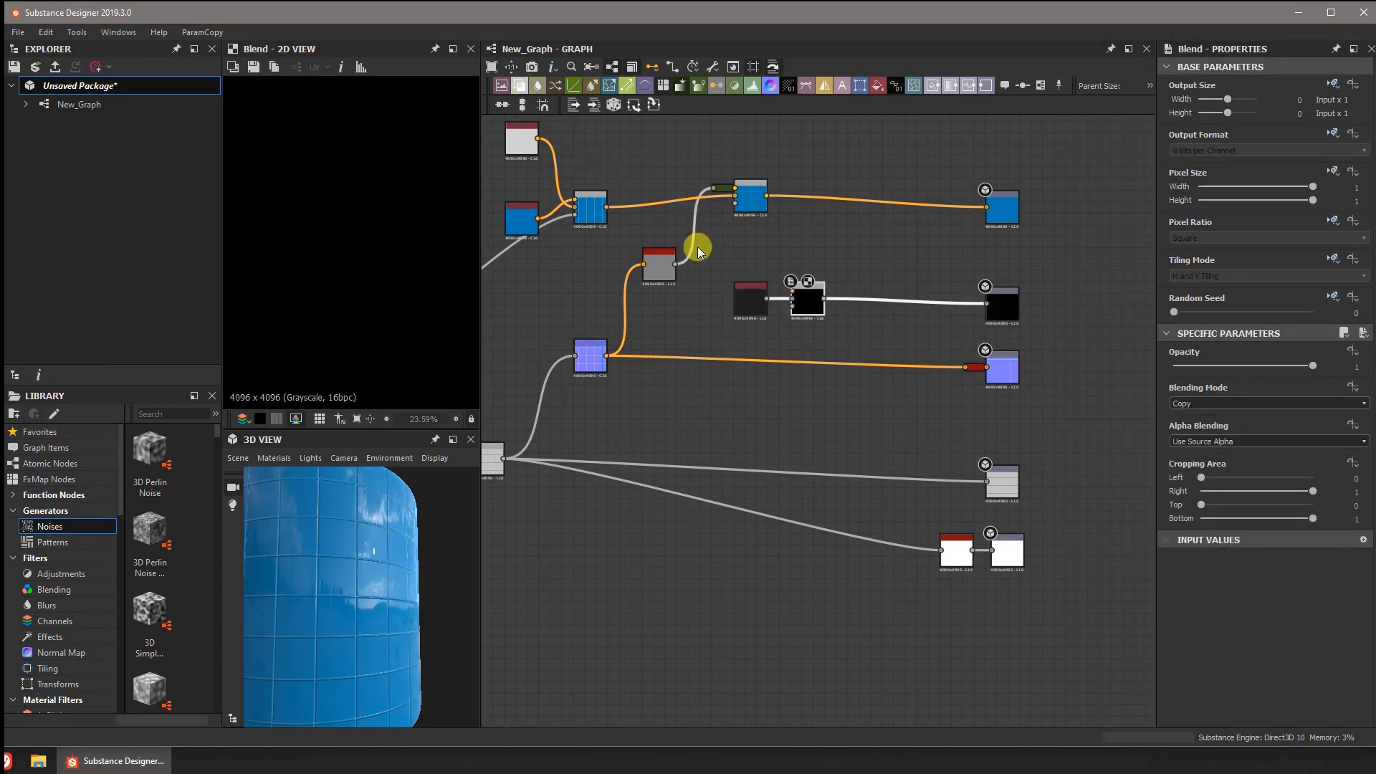
{"action": "left_click_drag", "start_coordinate": [746, 297], "coordinate": [748, 322]}
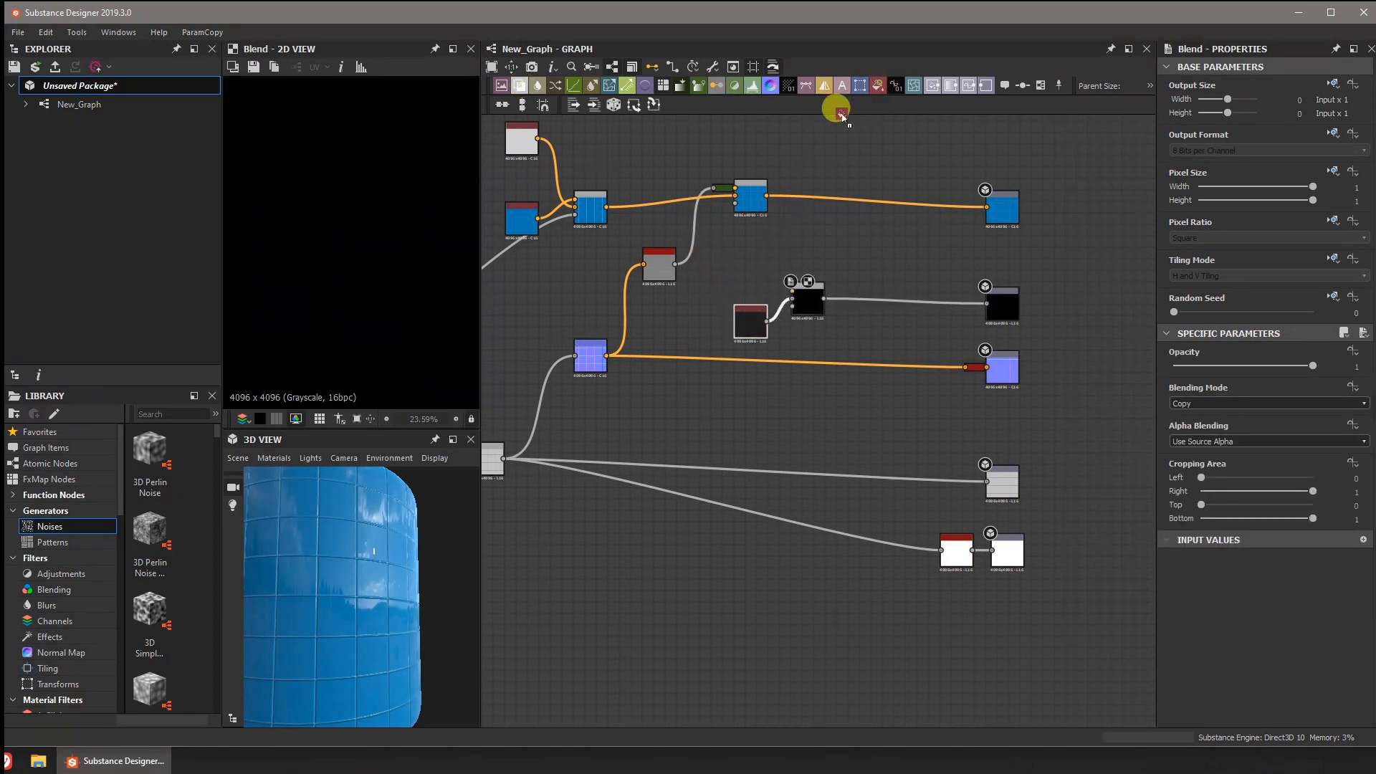
- Add a grayscale Uniform Color node with a value of 240 and connect it to the roughness Blend's Foreground input
{"action": "left_click_drag", "start_coordinate": [841, 116], "coordinate": [742, 263]}
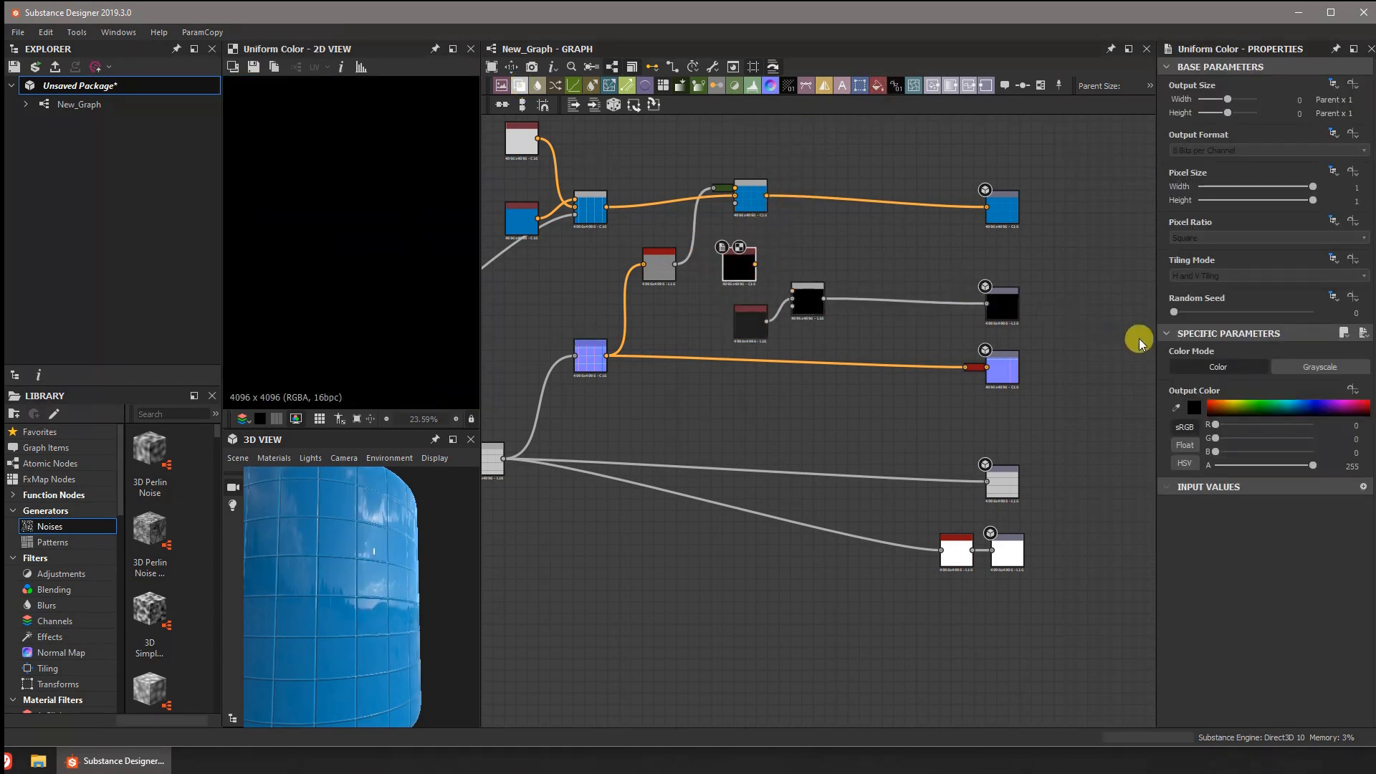
{"action": "left_click", "coordinate": [1312, 368]}
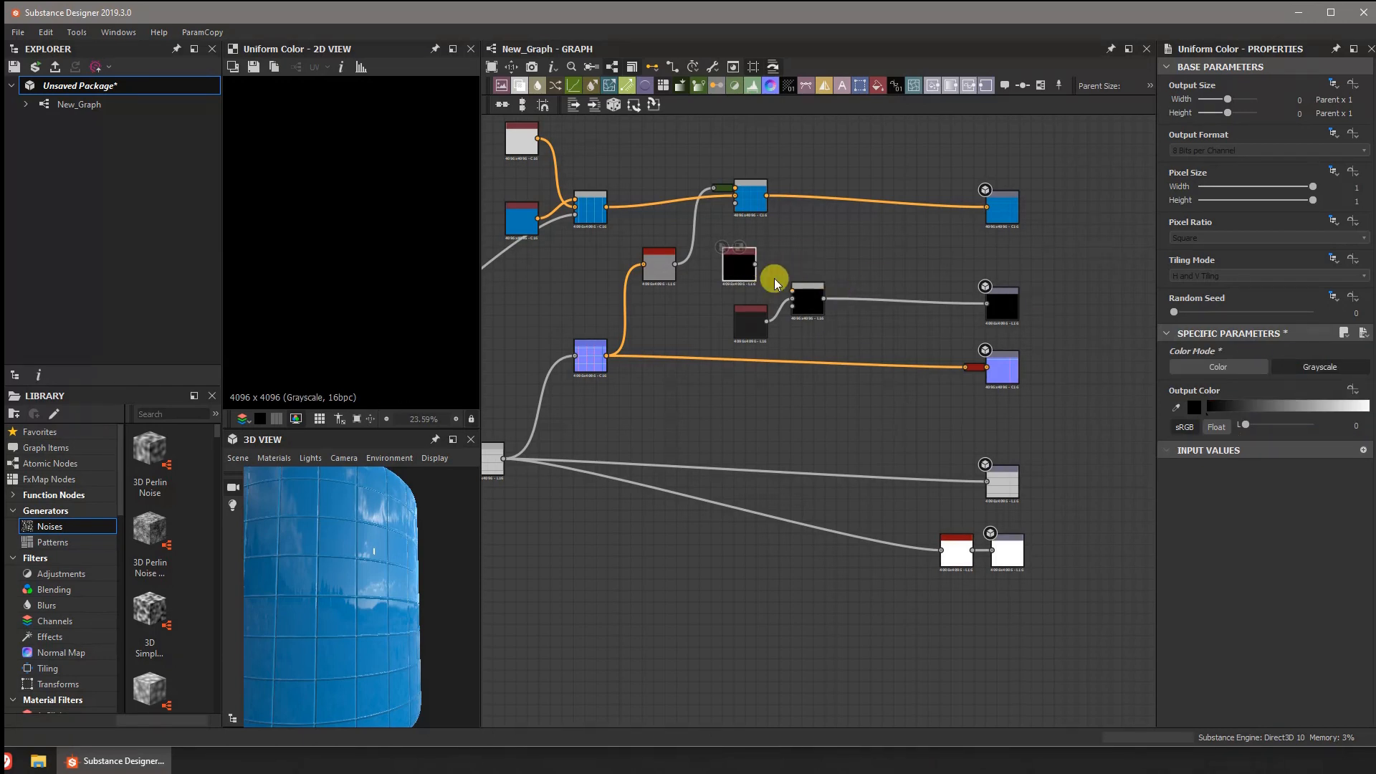
{"action": "left_click", "coordinate": [1195, 406]}
{"action": "left_click_drag", "start_coordinate": [810, 260], "coordinate": [724, 222]}
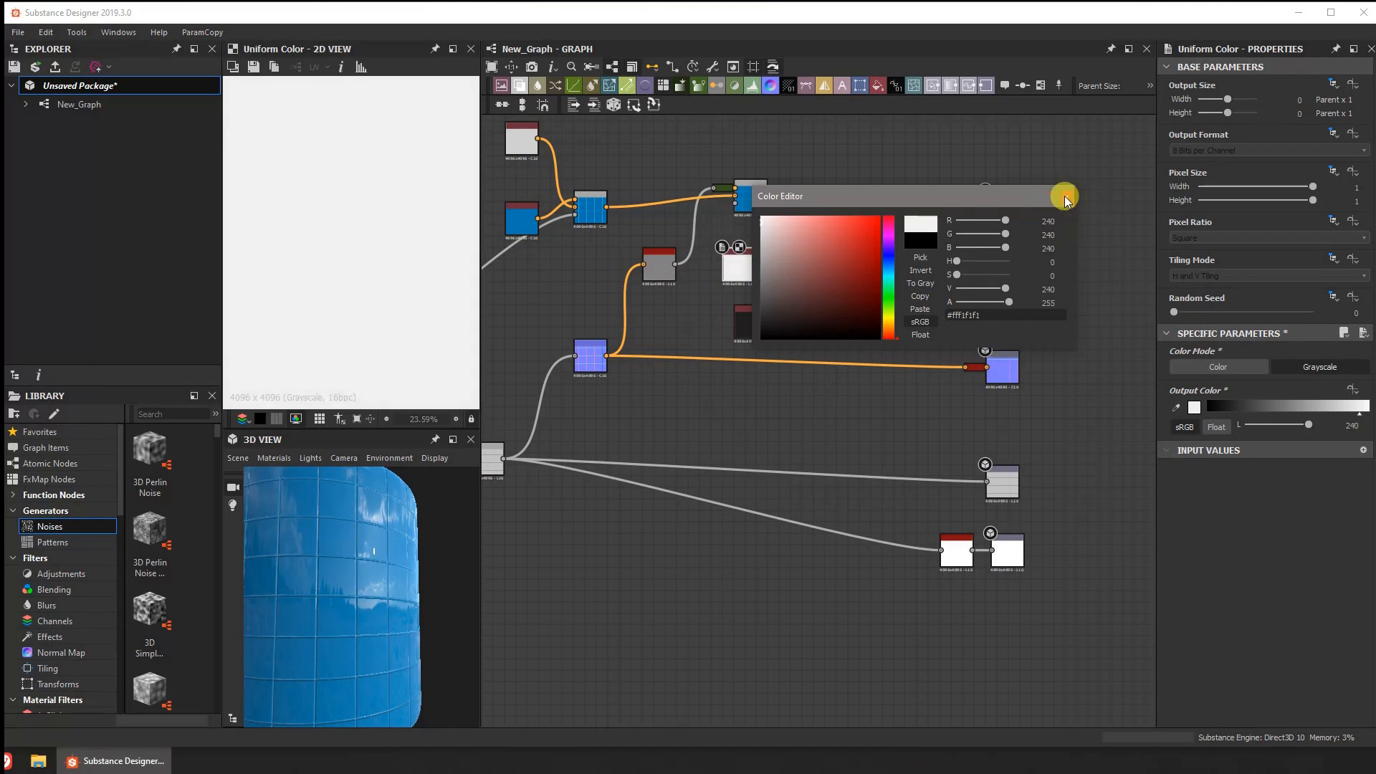
{"action": "left_click", "coordinate": [1065, 198]}
{"action": "left_click_drag", "start_coordinate": [755, 264], "coordinate": [792, 291]}
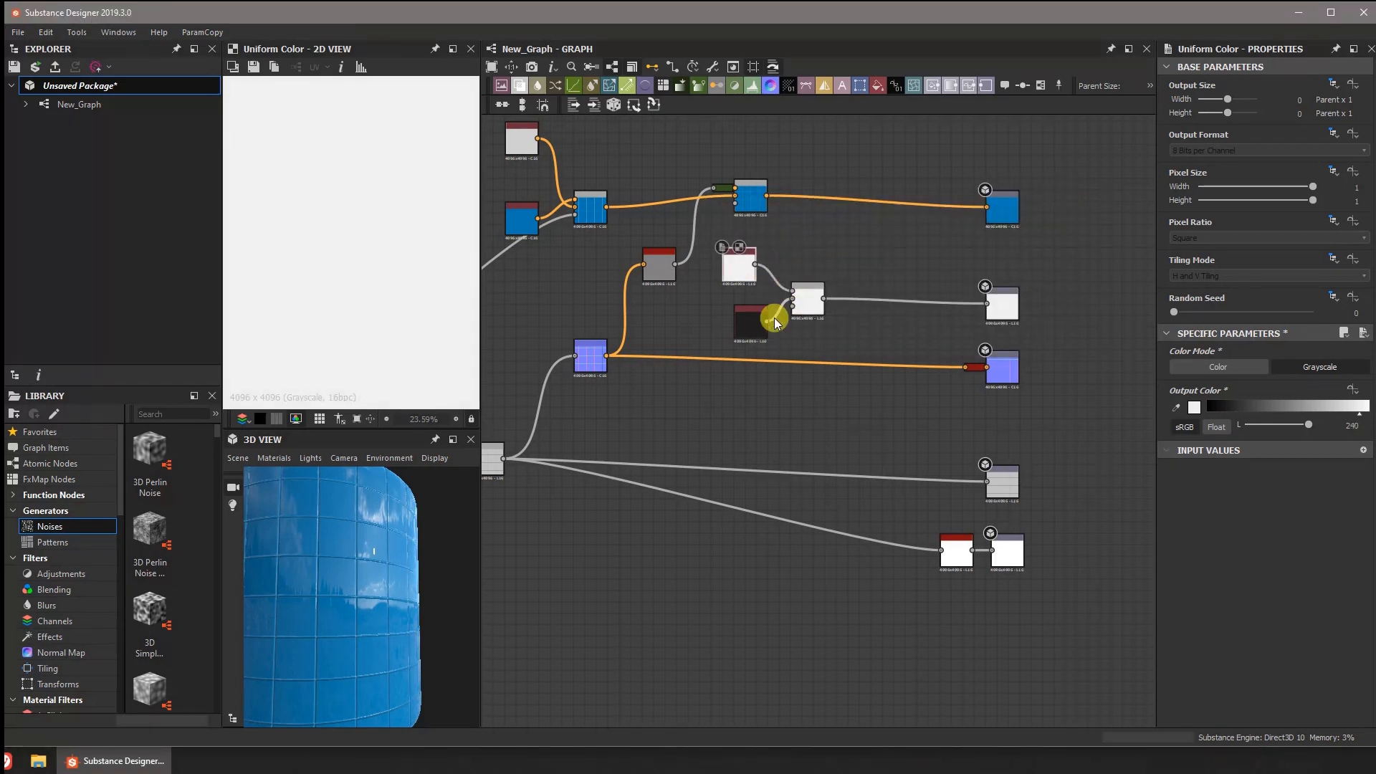
- Connect the Blur HQ Grayscale output to the roughness Blend's Opacity input as a tile mask
{"action": "middle_click_drag", "start_coordinate": [776, 322], "coordinate": [1044, 302]}
{"action": "middle_click_drag", "start_coordinate": [695, 372], "coordinate": [648, 378]}
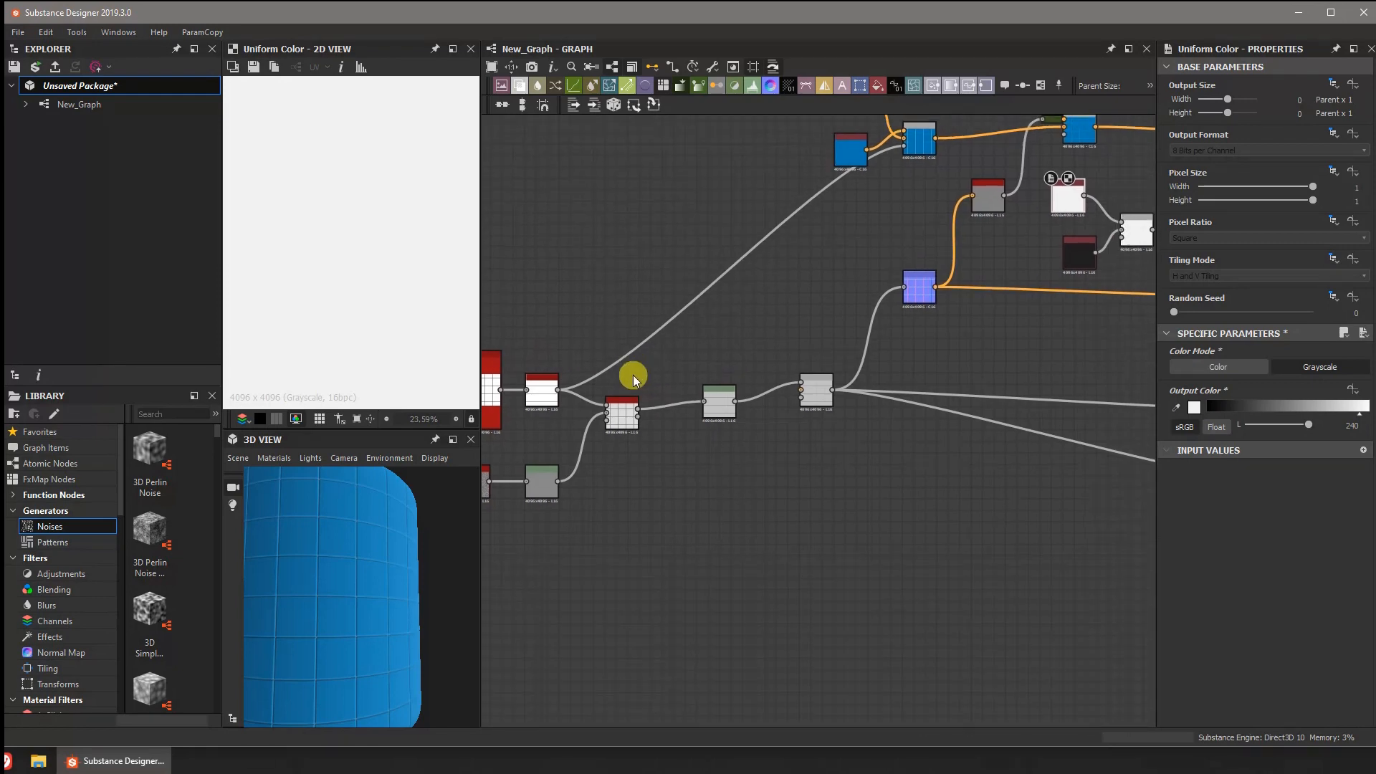
{"action": "left_click_drag", "start_coordinate": [558, 390], "coordinate": [1122, 247]}
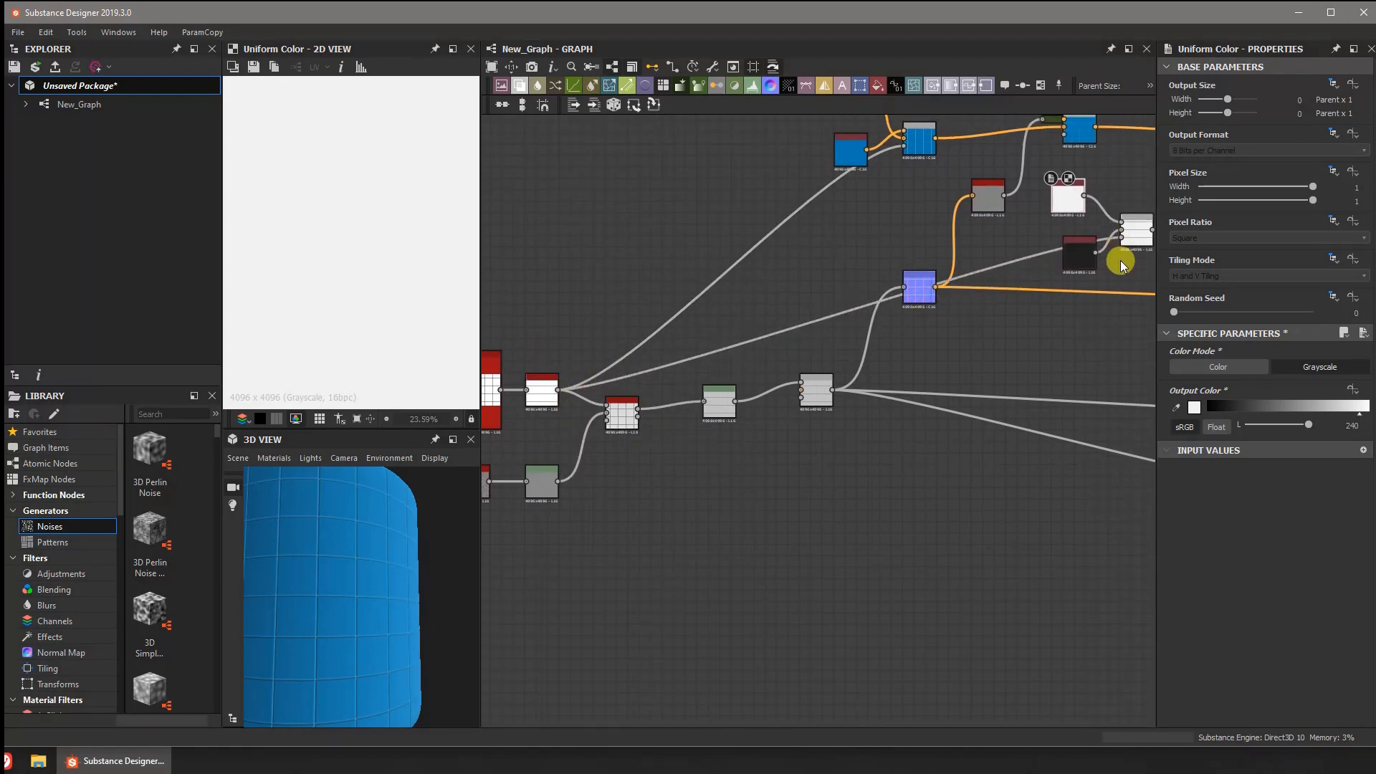
- Swap the roughness Blend's Foreground and Background inputs so the dark value covers the tiles and the light value the grout
{"action": "middle_click_drag", "start_coordinate": [1093, 265], "coordinate": [790, 296]}
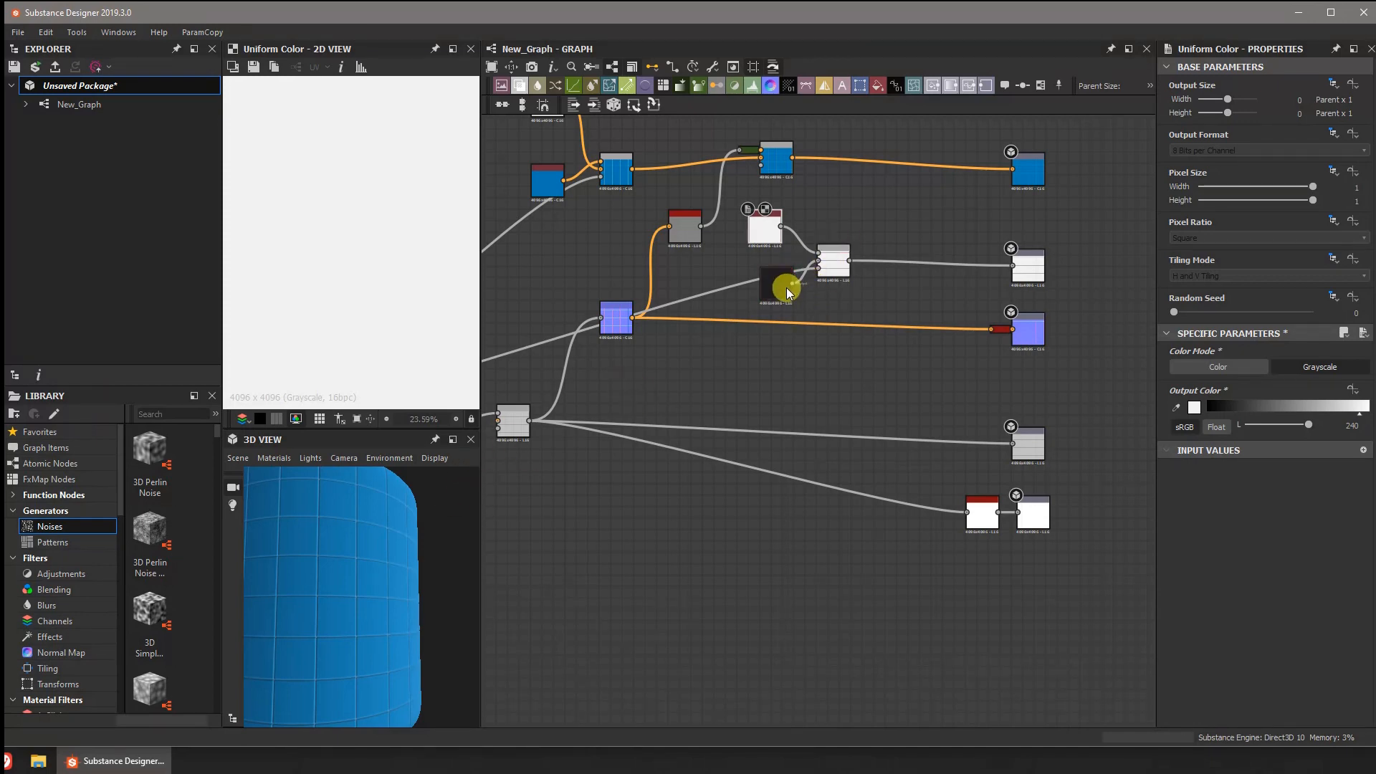
{"action": "mouse_move", "coordinate": [787, 278]}
{"action": "left_mouse_down"}
{"action": "mouse_move", "coordinate": [762, 256]}
{"action": "mouse_move", "coordinate": [807, 262]}
{"action": "left_mouse_up"}
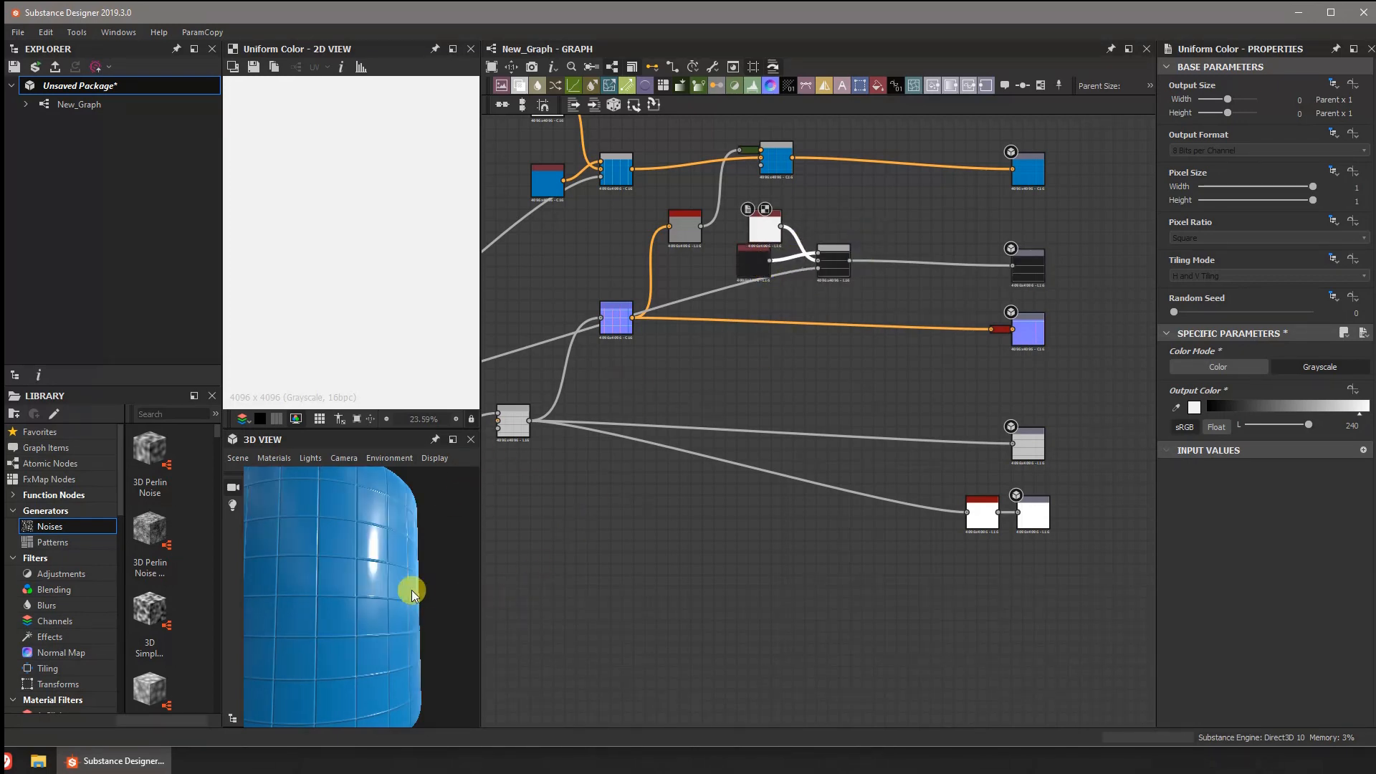
{"action": "scroll", "coordinate": [391, 569], "scroll_direction": "up", "scroll_amount": 4}
{"action": "mouse_move", "coordinate": [373, 573]}
{"action": "left_mouse_down"}
{"action": "mouse_move", "coordinate": [381, 562]}
{"action": "mouse_move", "coordinate": [320, 519]}
{"action": "mouse_move", "coordinate": [344, 501]}
{"action": "left_mouse_up"}
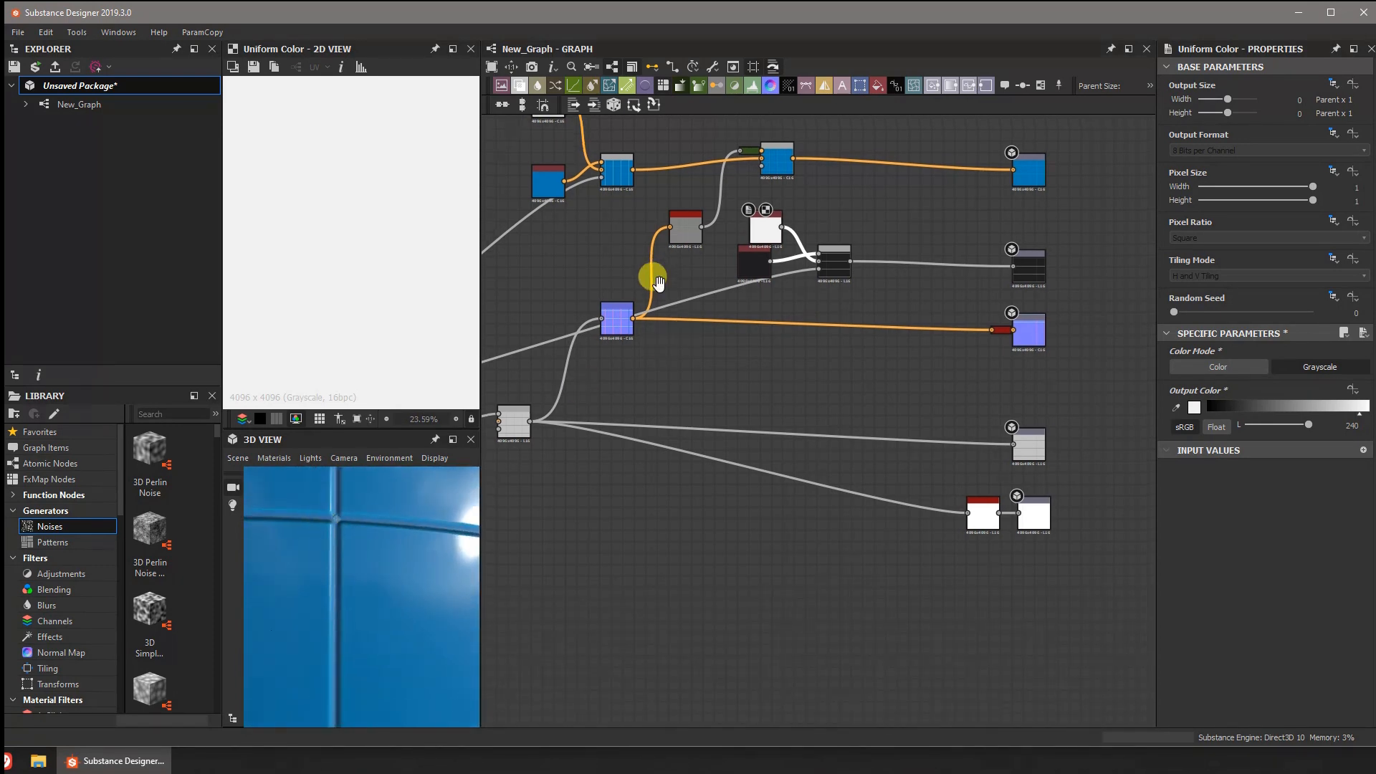
- Compare the grout color in the masked tile color Blend with that in the Overlay Blend after it
{"action": "middle_click_drag", "start_coordinate": [651, 270], "coordinate": [737, 373]}
{"action": "scroll", "coordinate": [670, 346], "scroll_direction": "up", "scroll_amount": 3}
{"action": "double_click", "coordinate": [755, 302]}
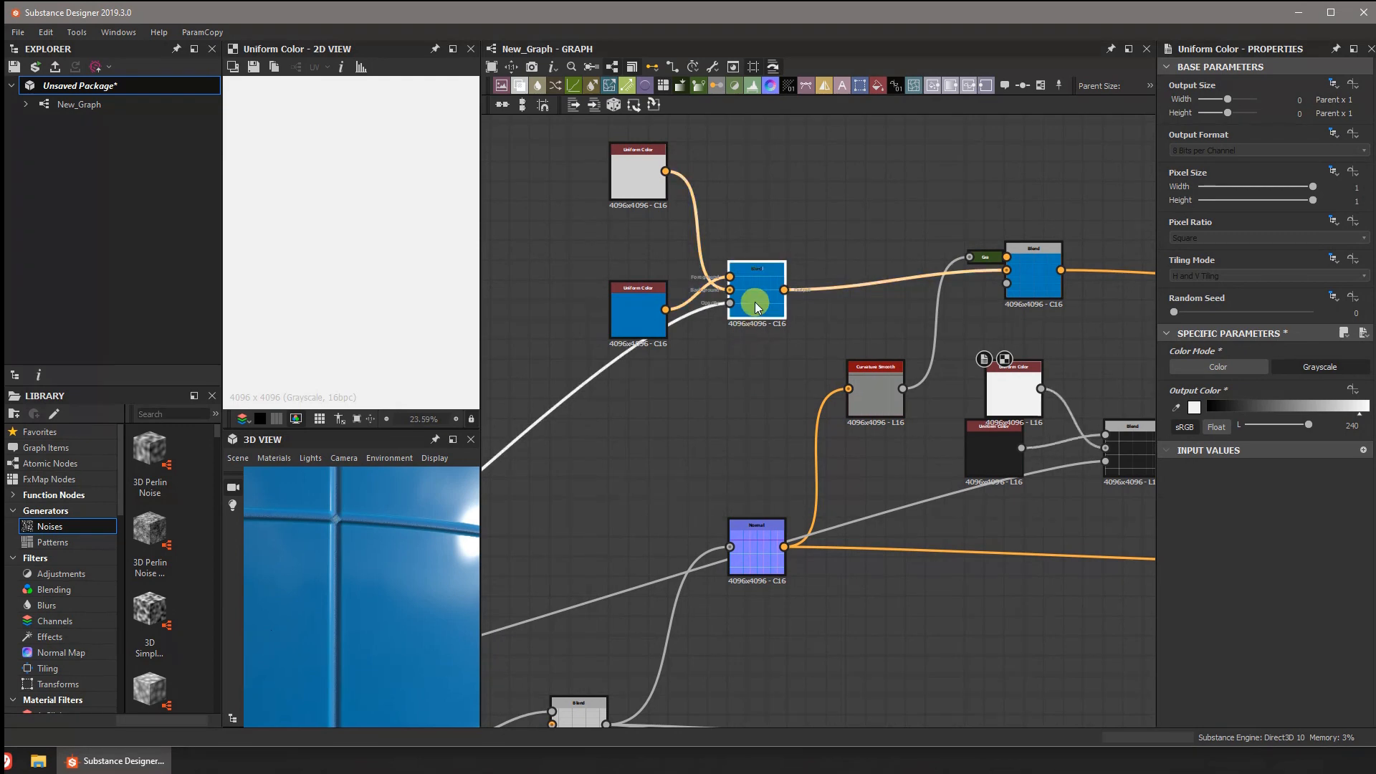
{"action": "scroll", "coordinate": [404, 278], "scroll_direction": "up", "scroll_amount": 5}
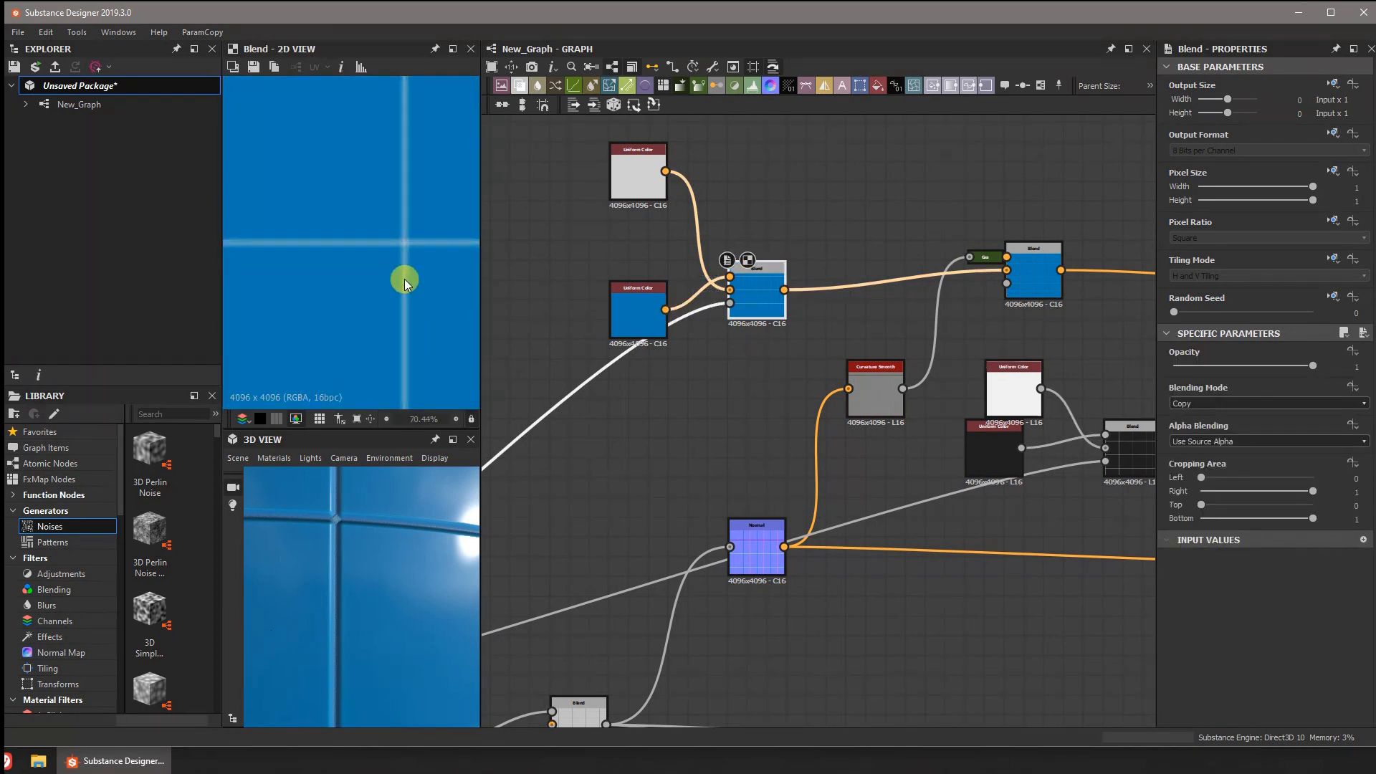
{"action": "left_click", "coordinate": [1045, 275]}
{"action": "left_click", "coordinate": [1044, 275]}
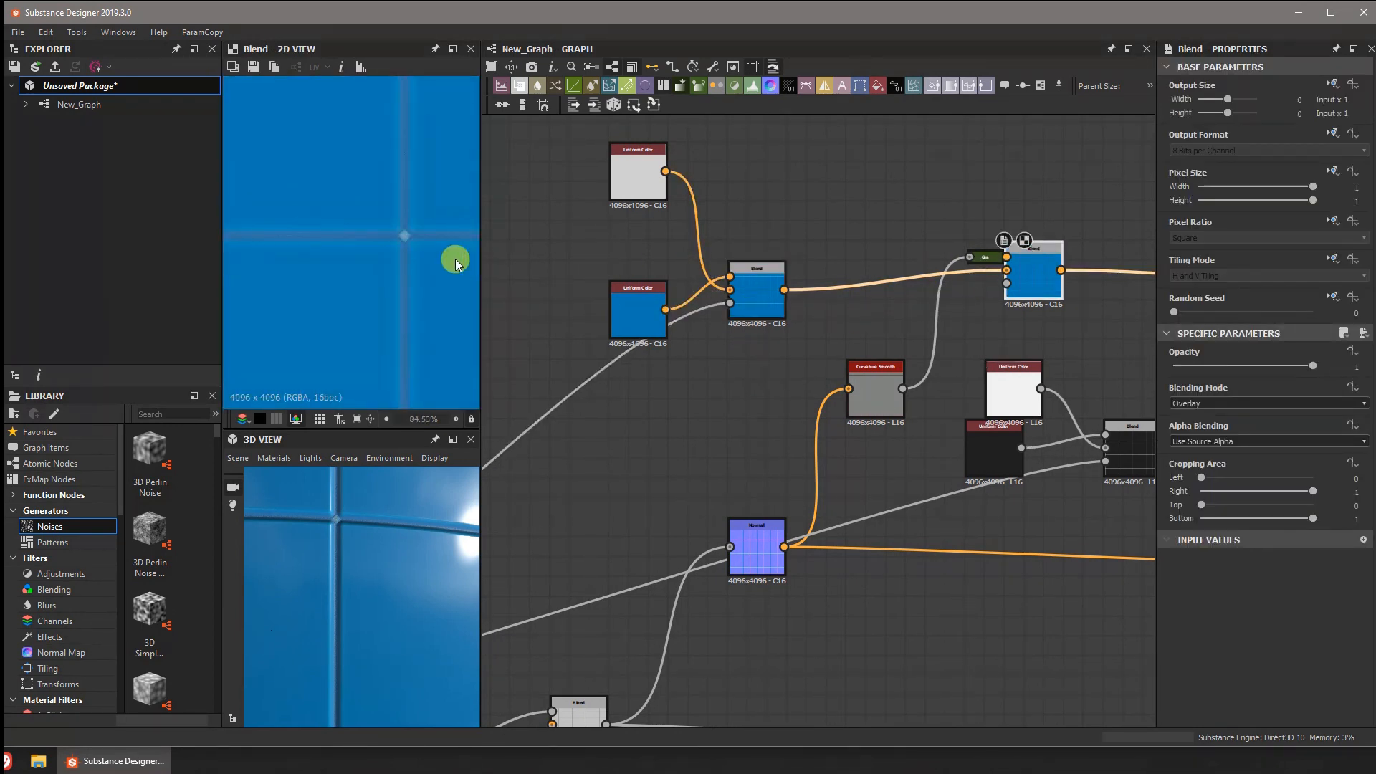
{"action": "scroll", "coordinate": [412, 257], "scroll_direction": "down", "scroll_amount": 6}
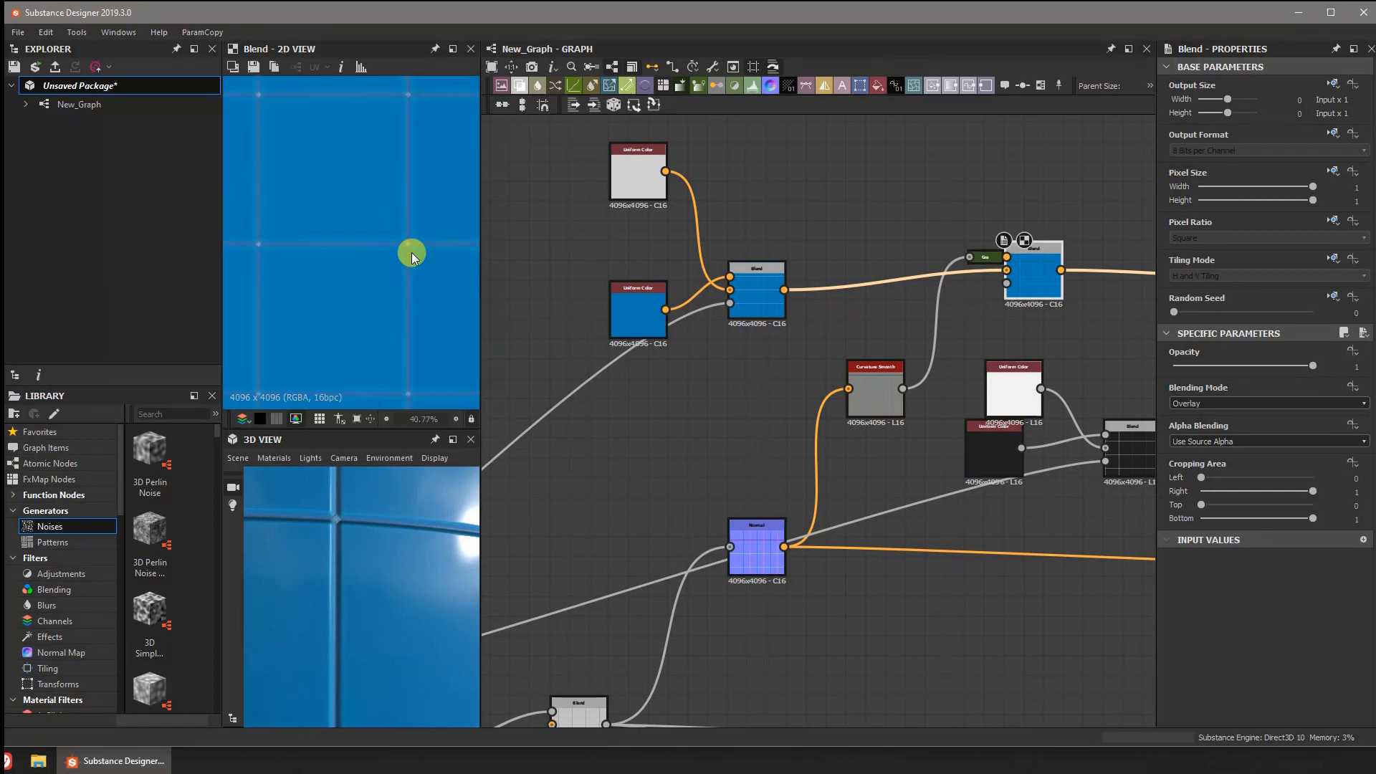
{"action": "scroll", "coordinate": [412, 256], "scroll_direction": "up", "scroll_amount": 5}
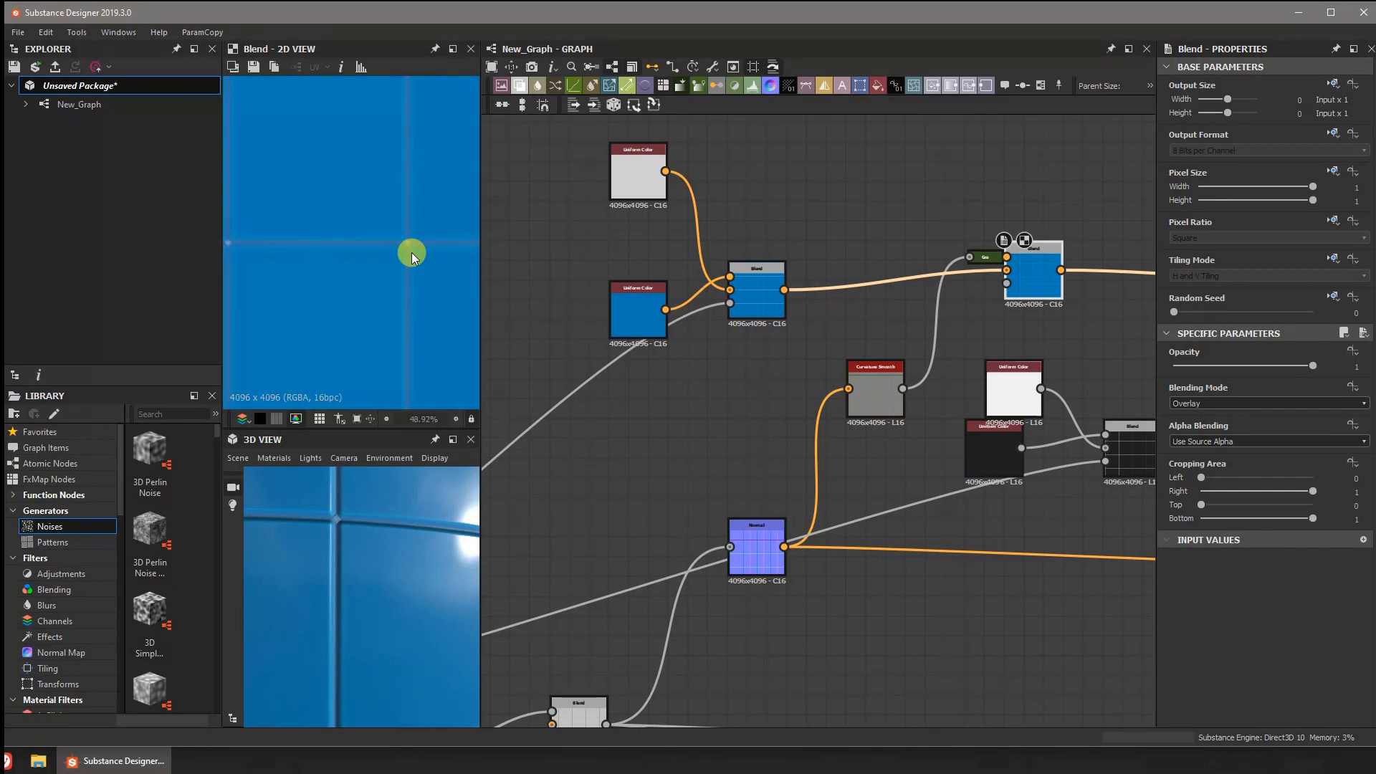
- Examine the grout lines in the Curvature Smooth node's output
{"action": "middle_click_drag", "start_coordinate": [817, 378], "coordinate": [698, 308]}
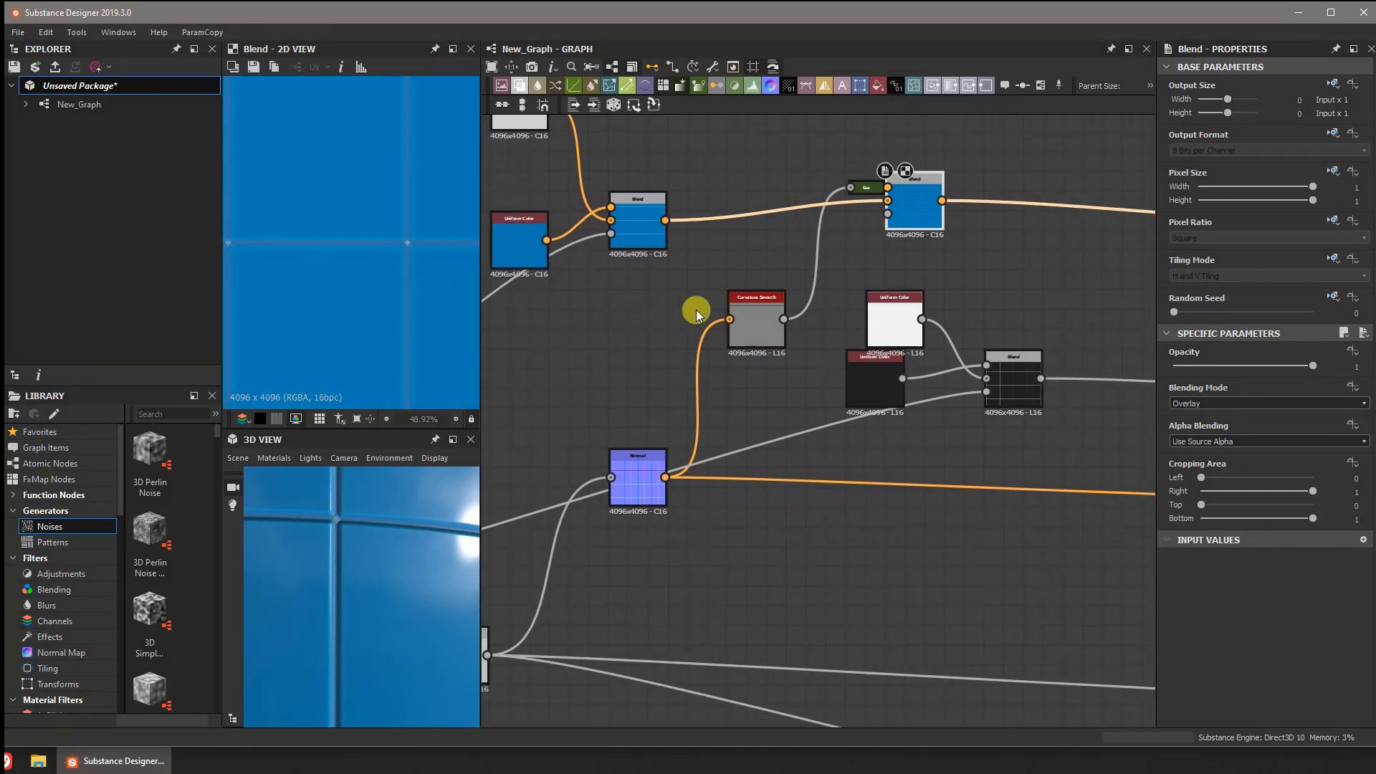
{"action": "double_click", "coordinate": [770, 326]}
{"action": "scroll", "coordinate": [351, 259], "scroll_direction": "down", "scroll_amount": 2}
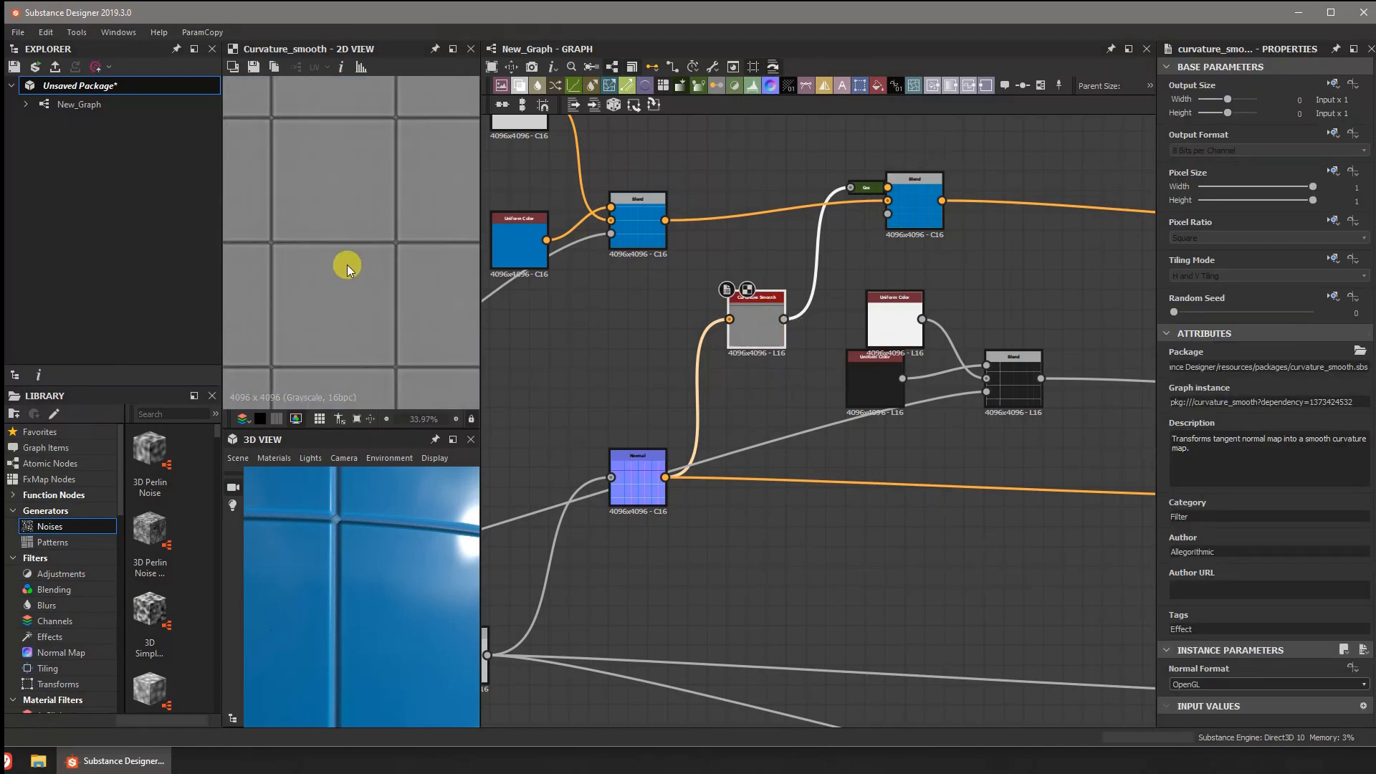
{"action": "scroll", "coordinate": [347, 264], "scroll_direction": "up", "scroll_amount": 2}
- Inspect the grout lines of the Blur HQ Grayscale tile mask up close in the 2D view
{"action": "middle_click_drag", "start_coordinate": [565, 354], "coordinate": [630, 275]}
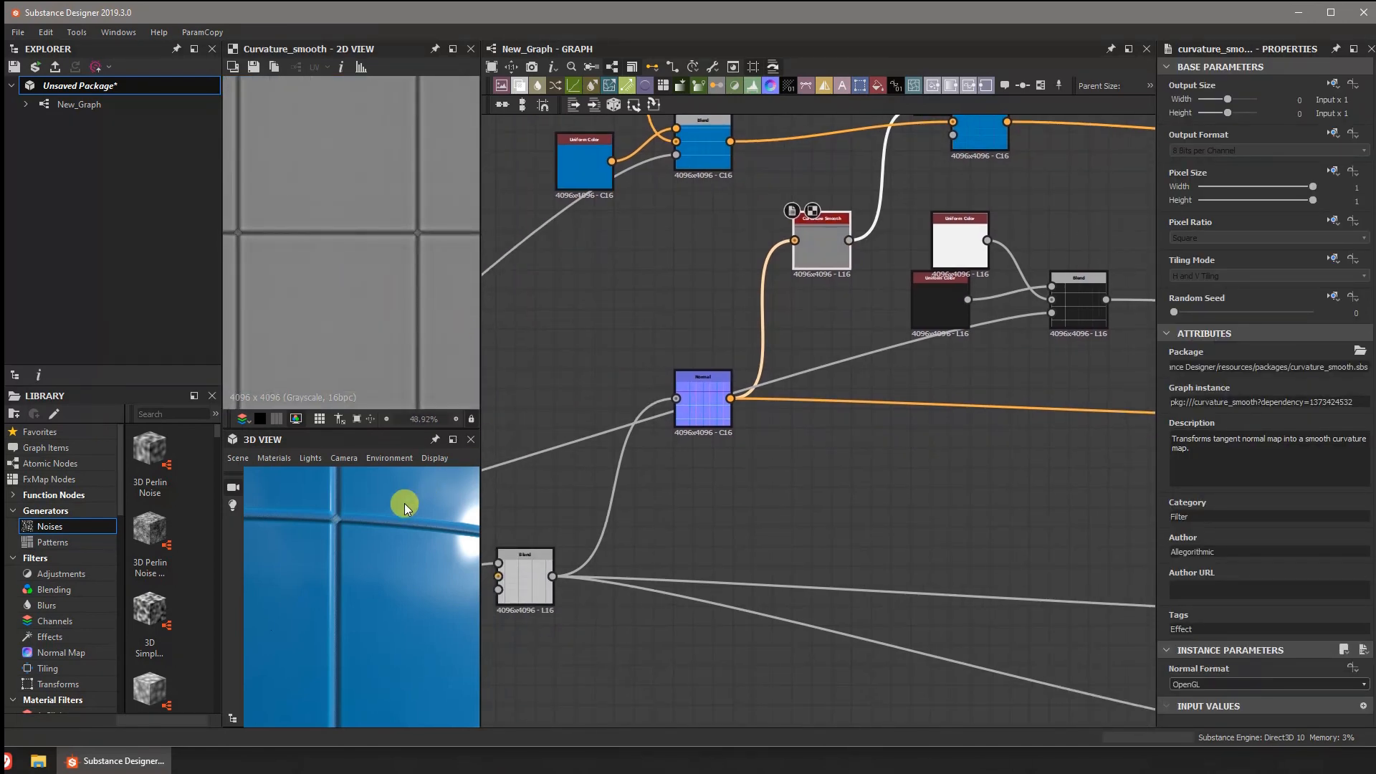
{"action": "mouse_move", "coordinate": [655, 368]}
{"action": "middle_mouse_down"}
{"action": "mouse_move", "coordinate": [890, 316]}
{"action": "mouse_move", "coordinate": [798, 347]}
{"action": "mouse_move", "coordinate": [831, 353]}
{"action": "mouse_move", "coordinate": [742, 458]}
{"action": "middle_mouse_up"}
{"action": "left_click_drag", "start_coordinate": [859, 281], "coordinate": [839, 265]}
{"action": "middle_click_drag", "start_coordinate": [737, 321], "coordinate": [846, 244]}
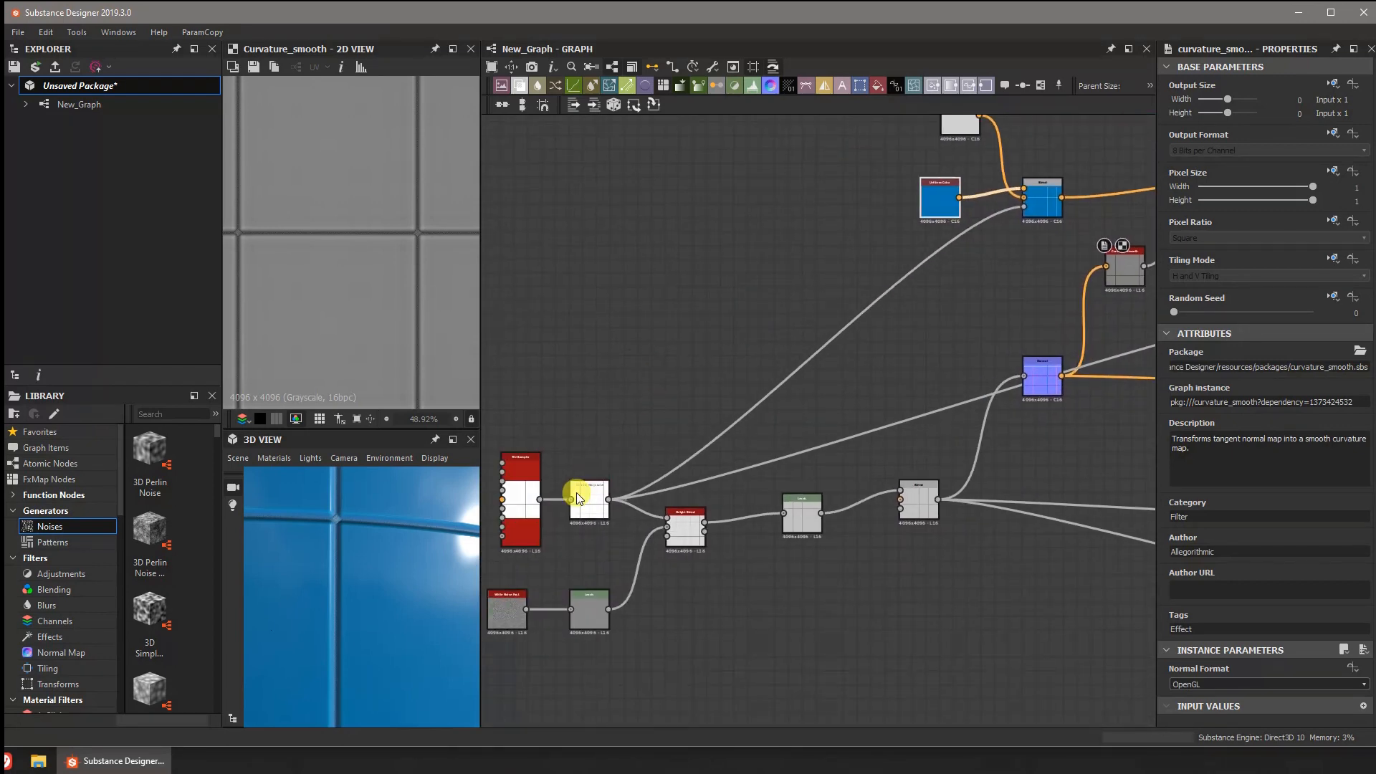
{"action": "double_click", "coordinate": [579, 498]}
{"action": "scroll", "coordinate": [419, 255], "scroll_direction": "up", "scroll_amount": 2}
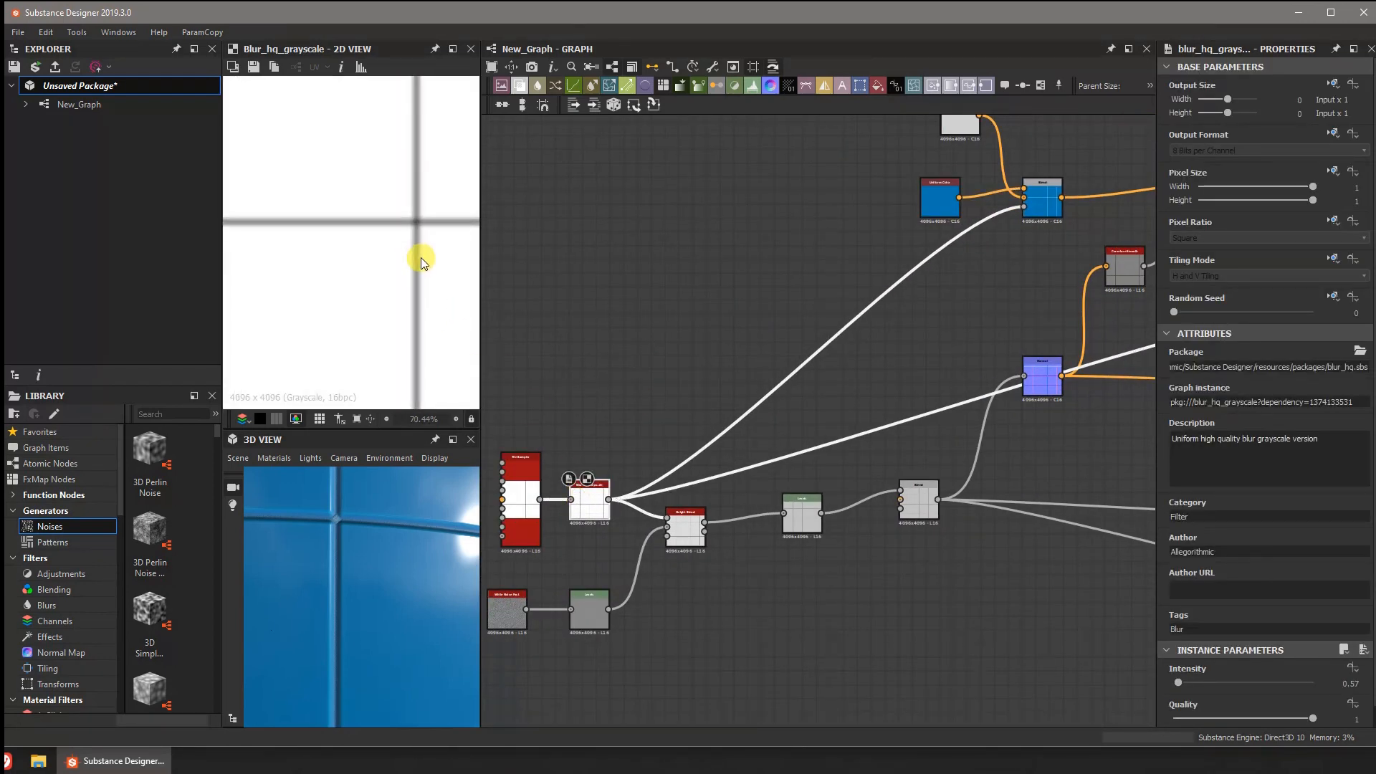
- Feed the Tile Sampler's unblurred output into the mask inputs of the tile color Blend and the roughness Blend, replacing the blurred tile mask
{"action": "scroll", "coordinate": [420, 256], "scroll_direction": "up", "scroll_amount": 2}
{"action": "scroll", "coordinate": [678, 359], "scroll_direction": "down", "scroll_amount": 2}
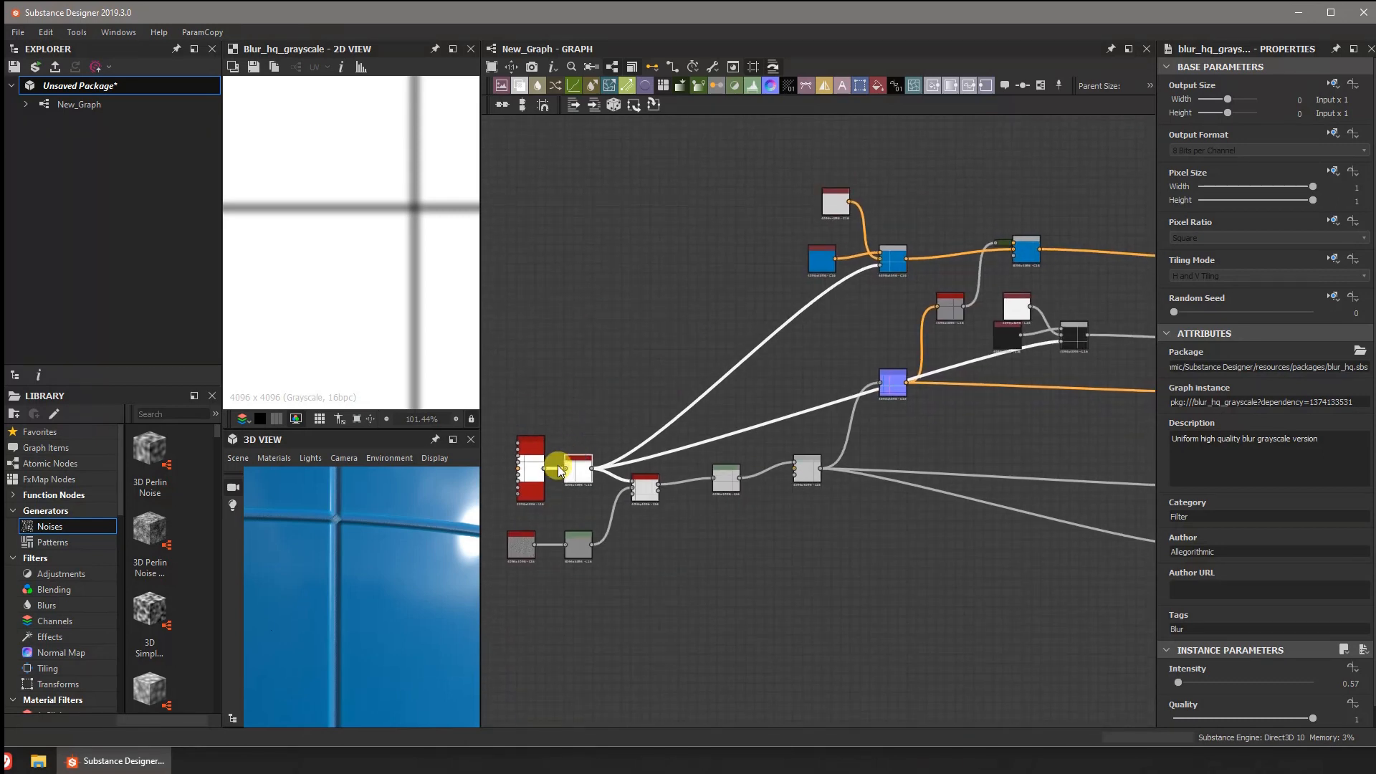
{"action": "left_click_drag", "start_coordinate": [547, 473], "coordinate": [768, 349]}
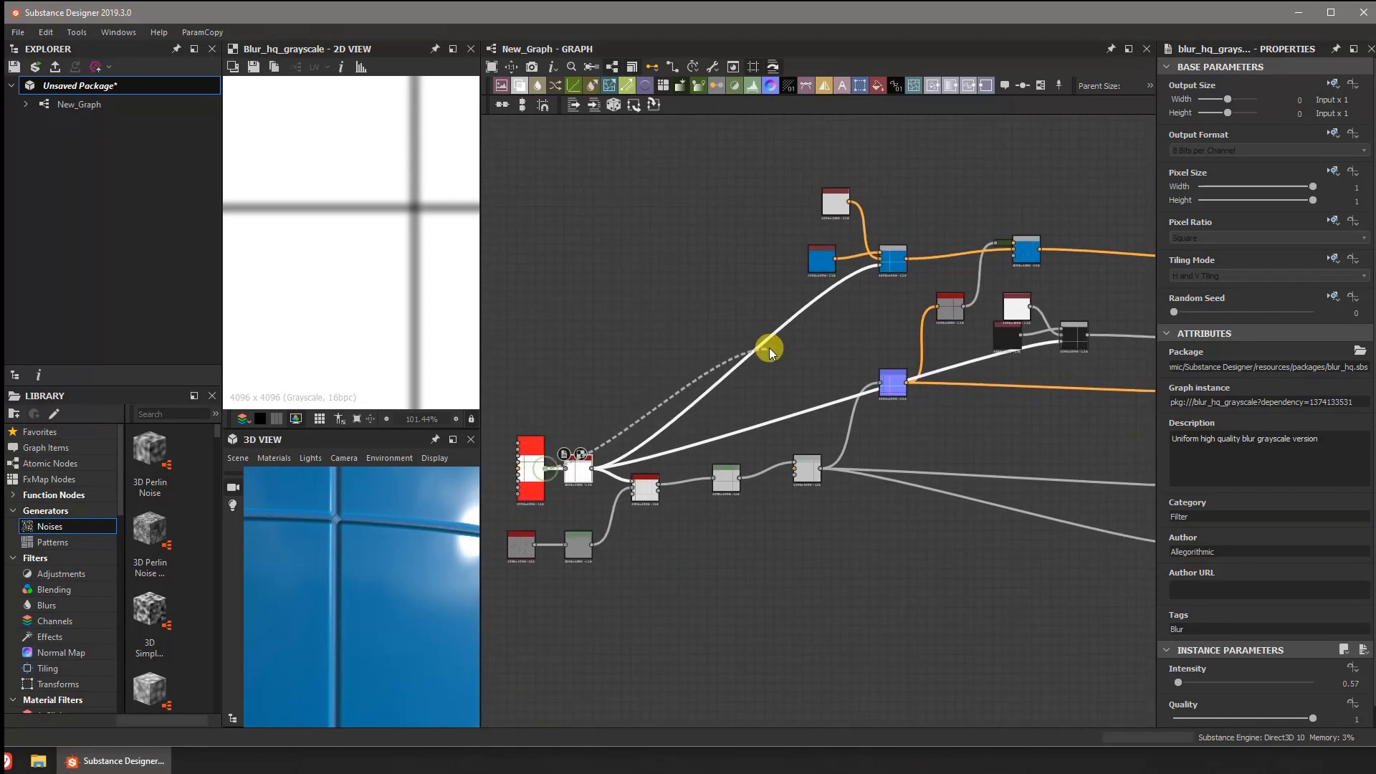
{"action": "left_click_drag", "start_coordinate": [871, 279], "coordinate": [884, 263]}
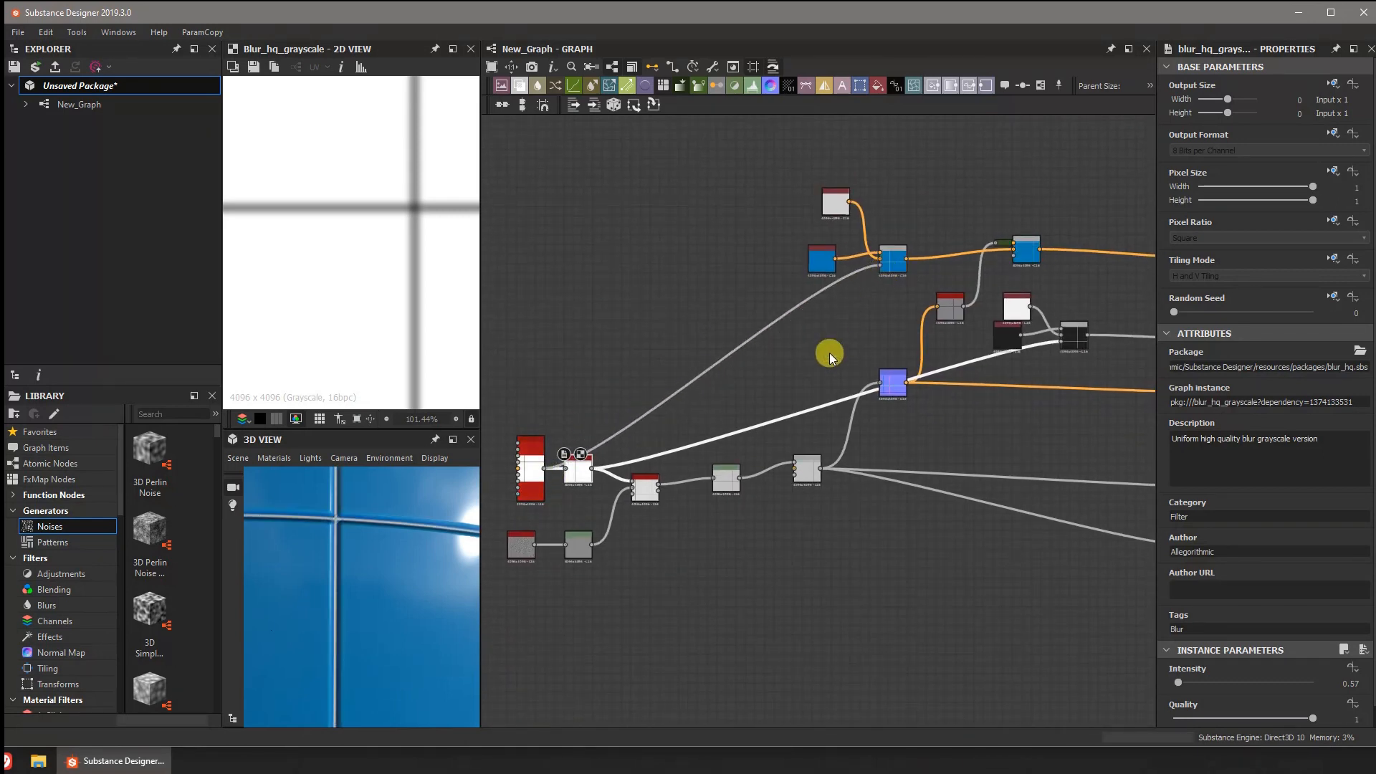
{"action": "scroll", "coordinate": [830, 387], "scroll_direction": "down", "scroll_amount": 2}
{"action": "middle_click_drag", "start_coordinate": [829, 388], "coordinate": [799, 360]}
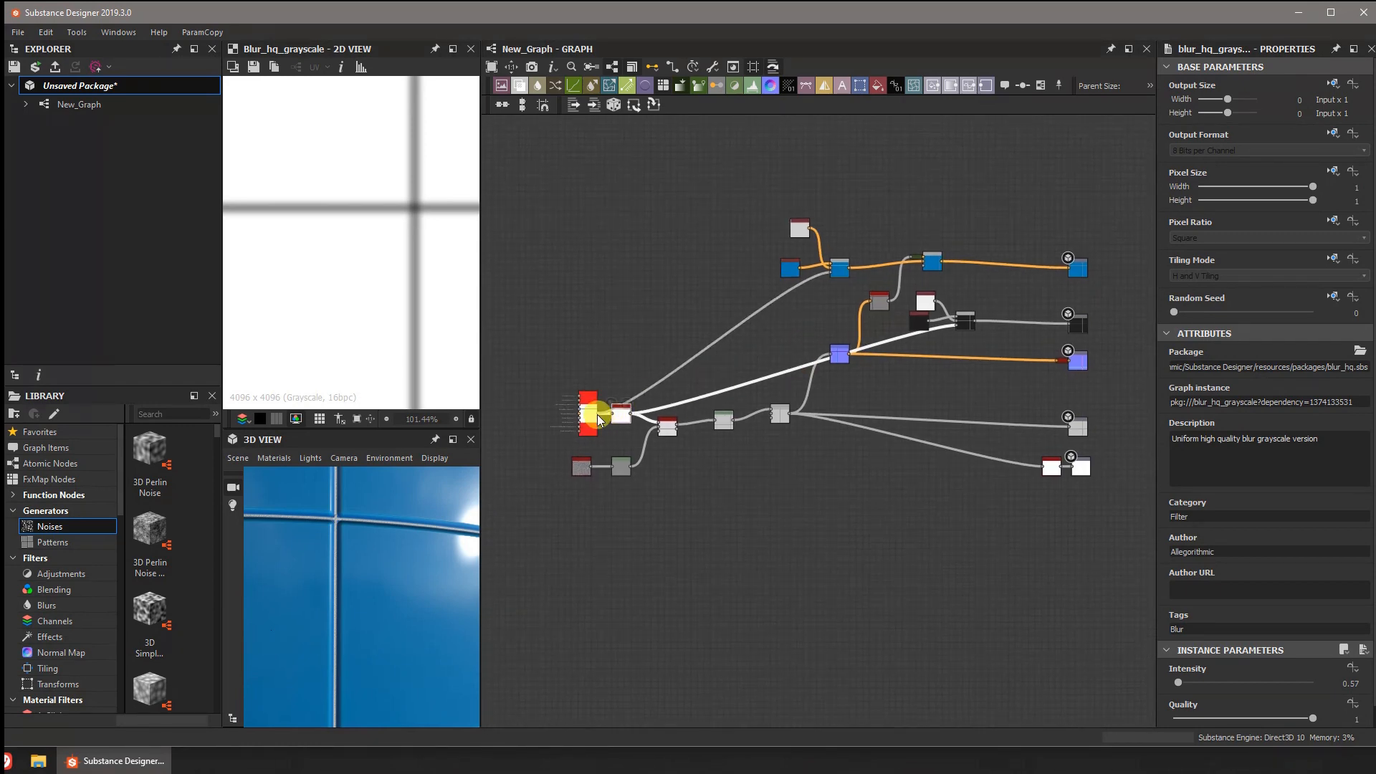
{"action": "left_click_drag", "start_coordinate": [596, 415], "coordinate": [964, 325]}
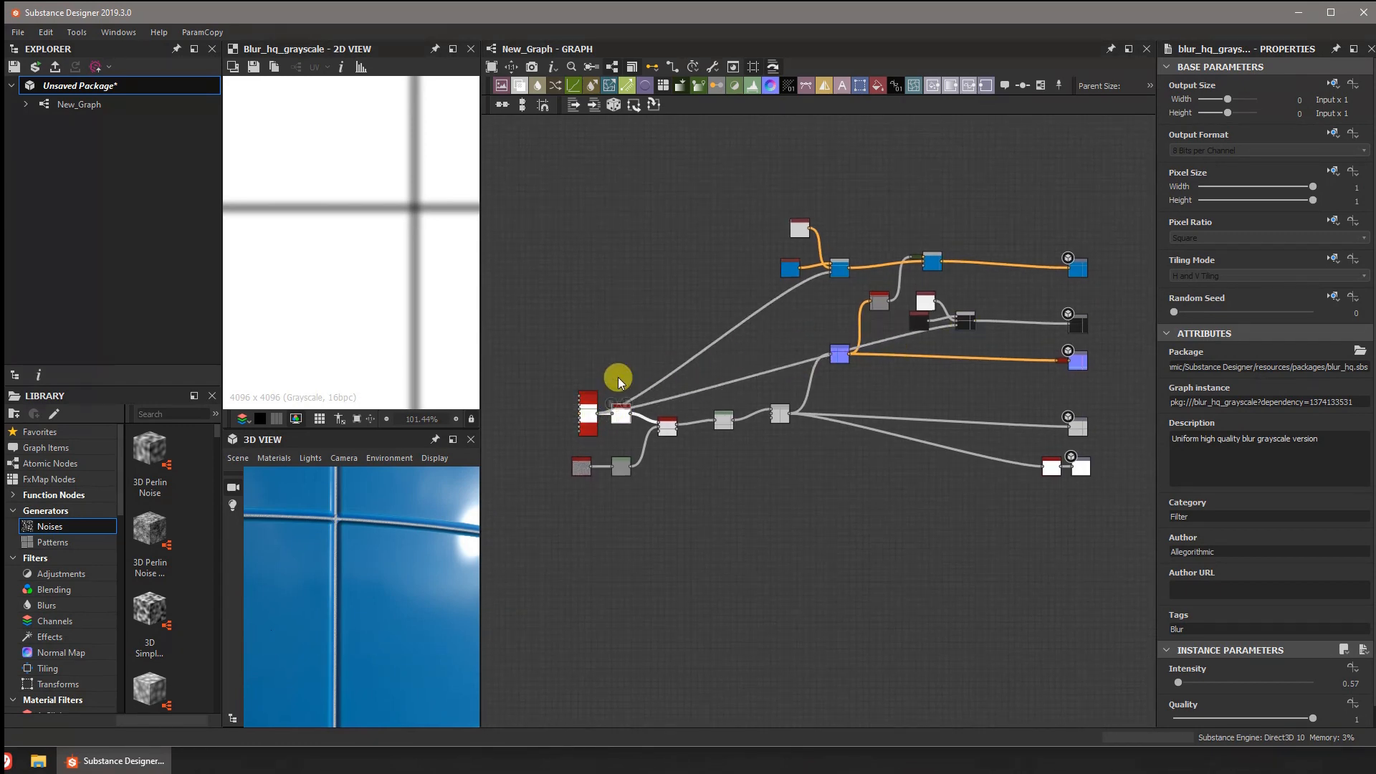
- Tidy the roughness nodes, placing the dark Uniform Color above the light one with their Blend slightly farther away
{"action": "scroll", "coordinate": [370, 501], "scroll_direction": "up", "scroll_amount": 3}
{"action": "left_click_drag", "start_coordinate": [342, 526], "coordinate": [342, 540]}
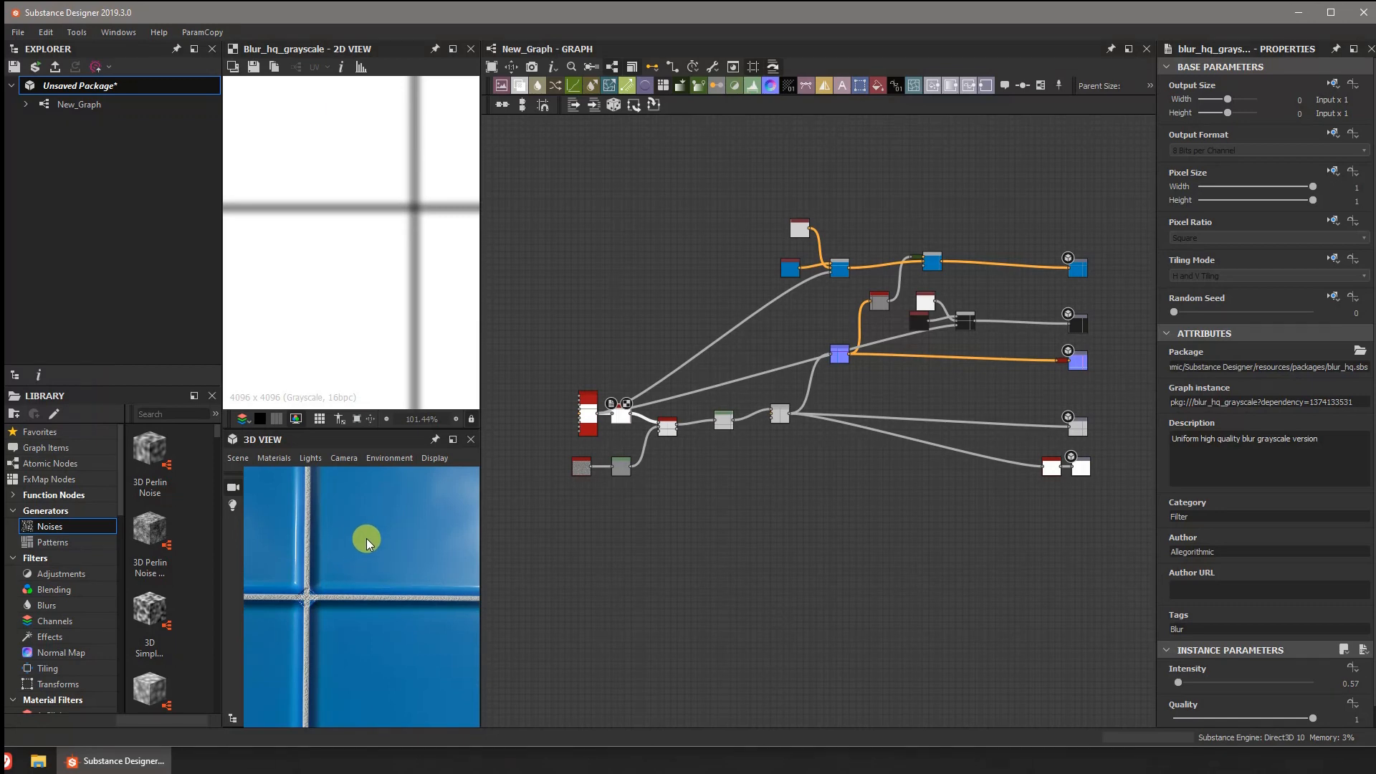
{"action": "scroll", "coordinate": [367, 538], "scroll_direction": "down", "scroll_amount": 5}
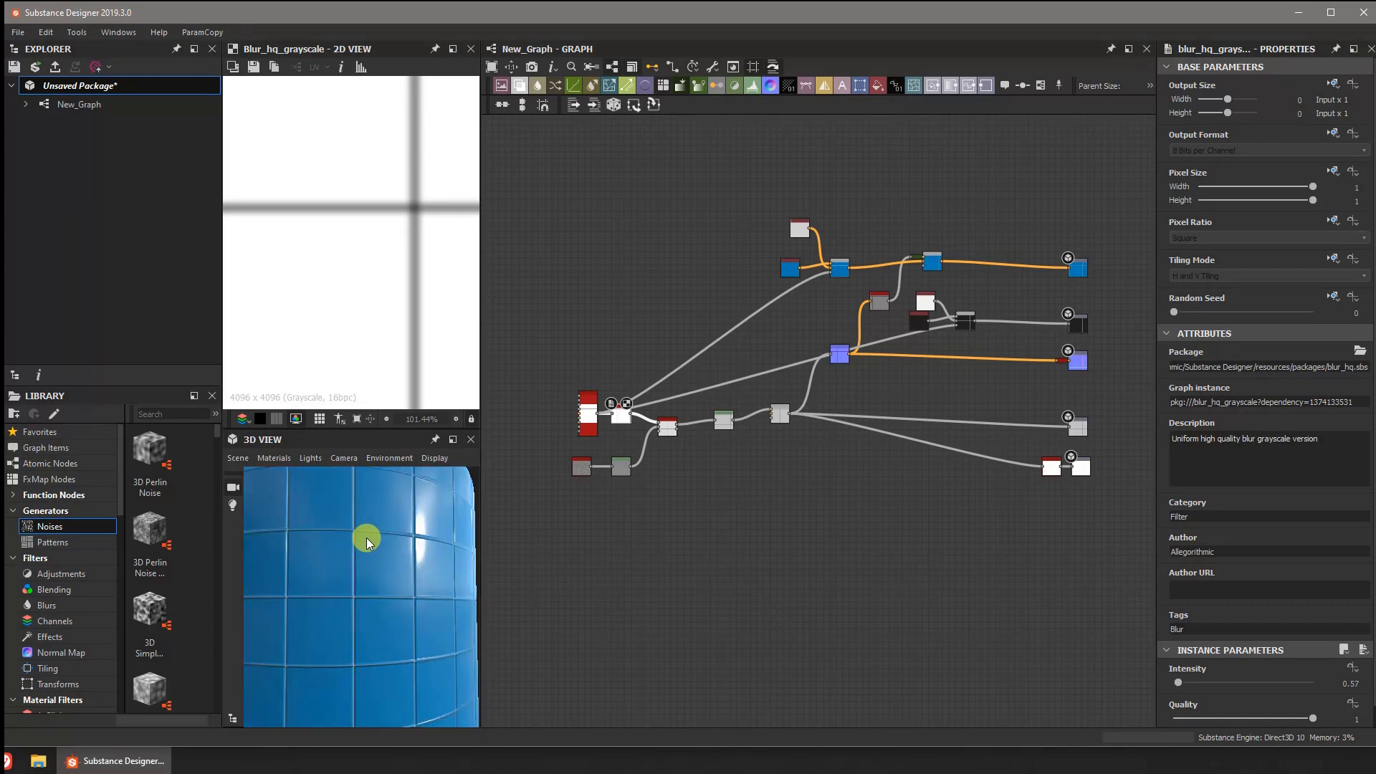
{"action": "scroll", "coordinate": [358, 573], "scroll_direction": "down", "scroll_amount": 5}
{"action": "left_click_drag", "start_coordinate": [356, 578], "coordinate": [336, 600]}
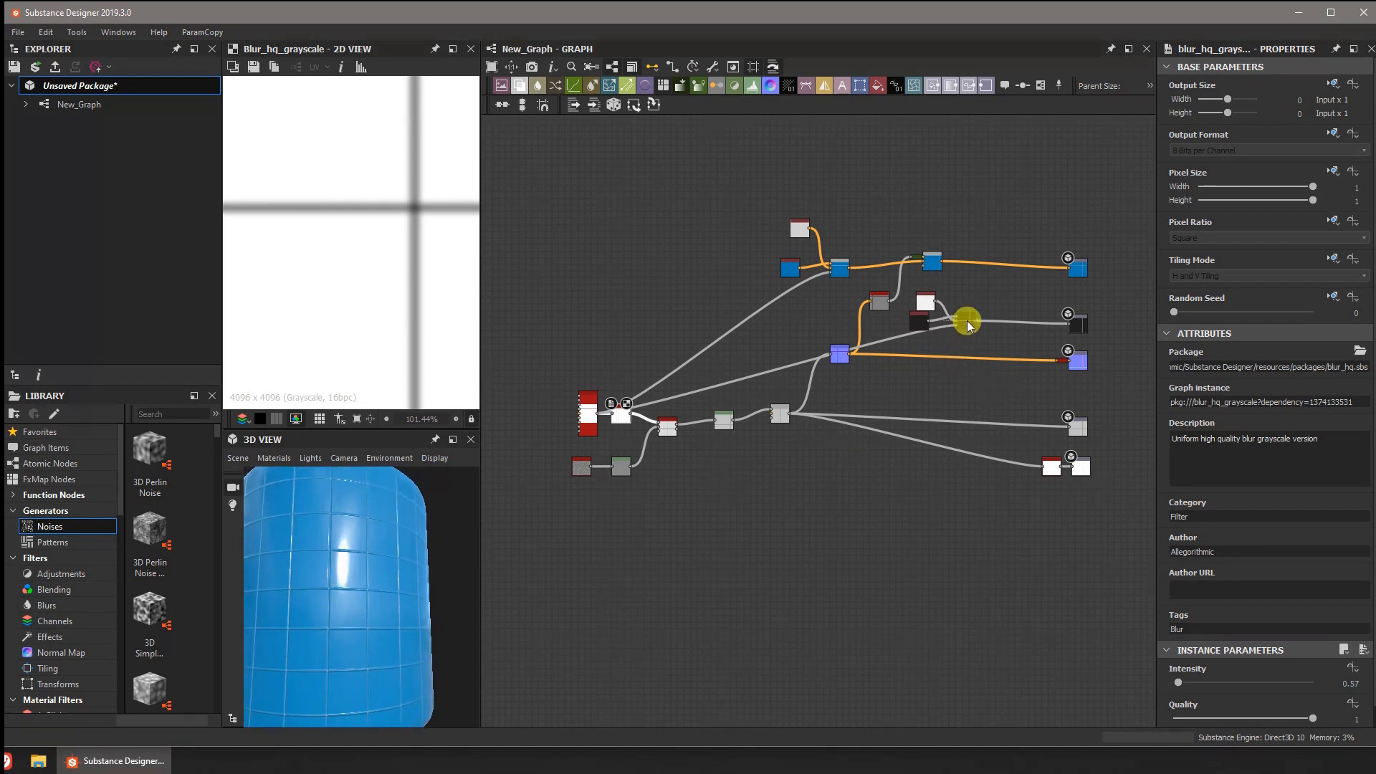
{"action": "left_click_drag", "start_coordinate": [967, 321], "coordinate": [930, 297]}
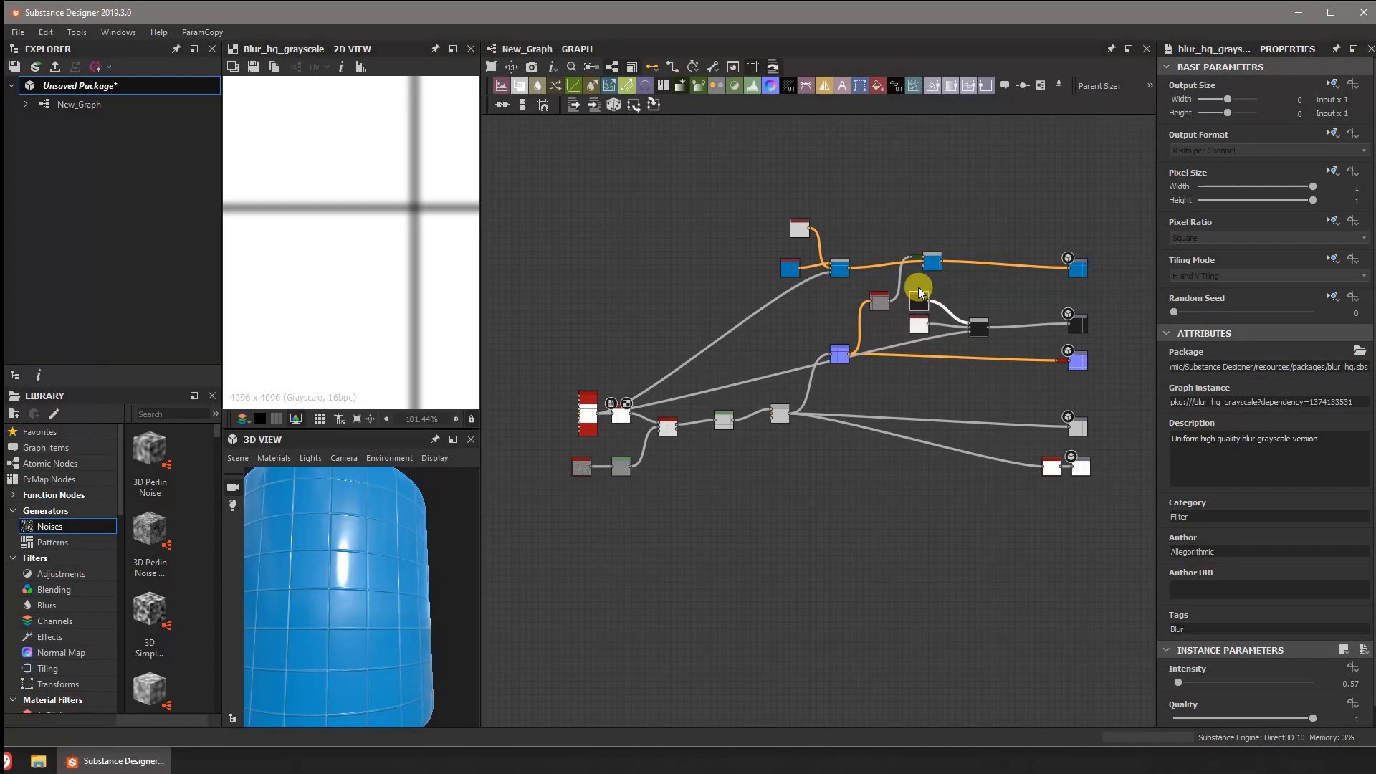
{"action": "scroll", "coordinate": [963, 346], "scroll_direction": "up", "scroll_amount": 2}
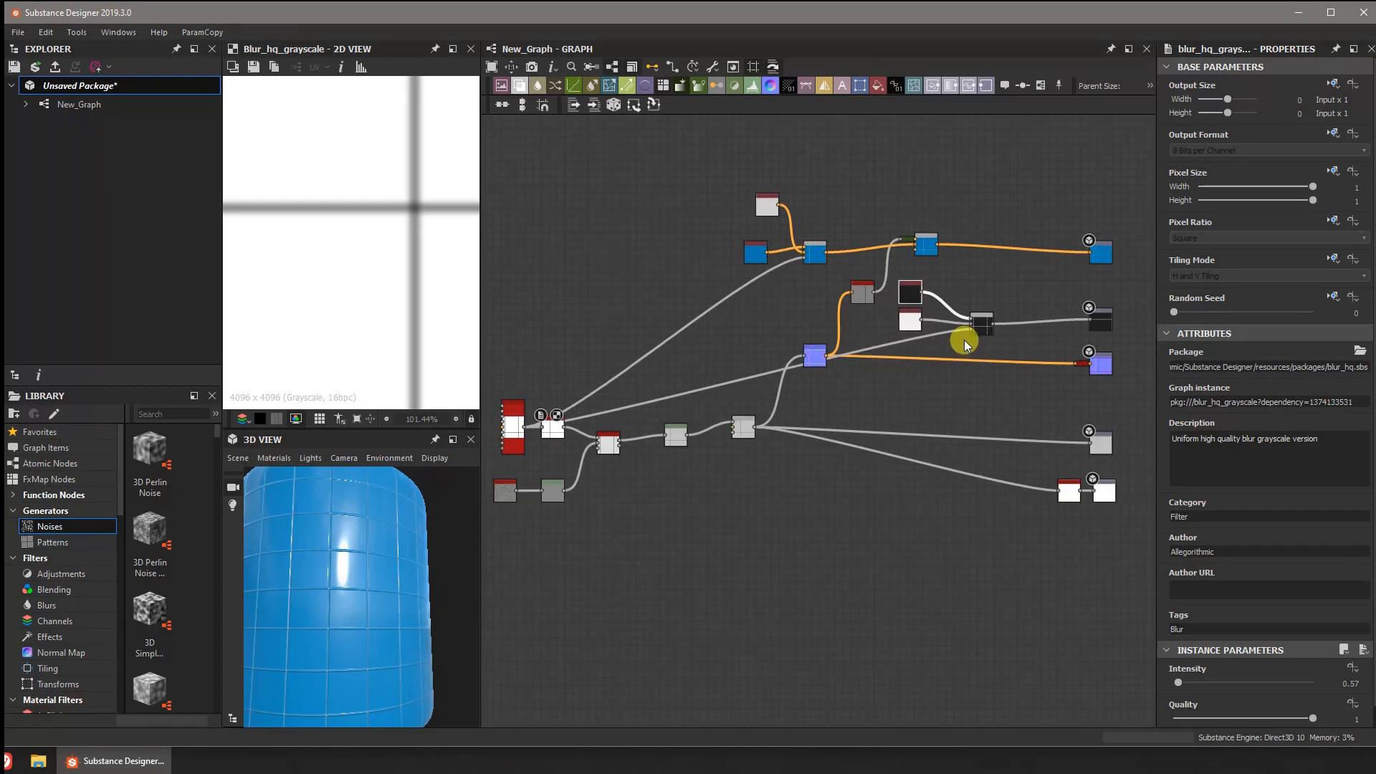
- Add a Grunge Map 005 node in the empty graph area above the Tile Sampler and view its whole pattern
{"action": "middle_click_drag", "start_coordinate": [775, 323], "coordinate": [807, 321]}
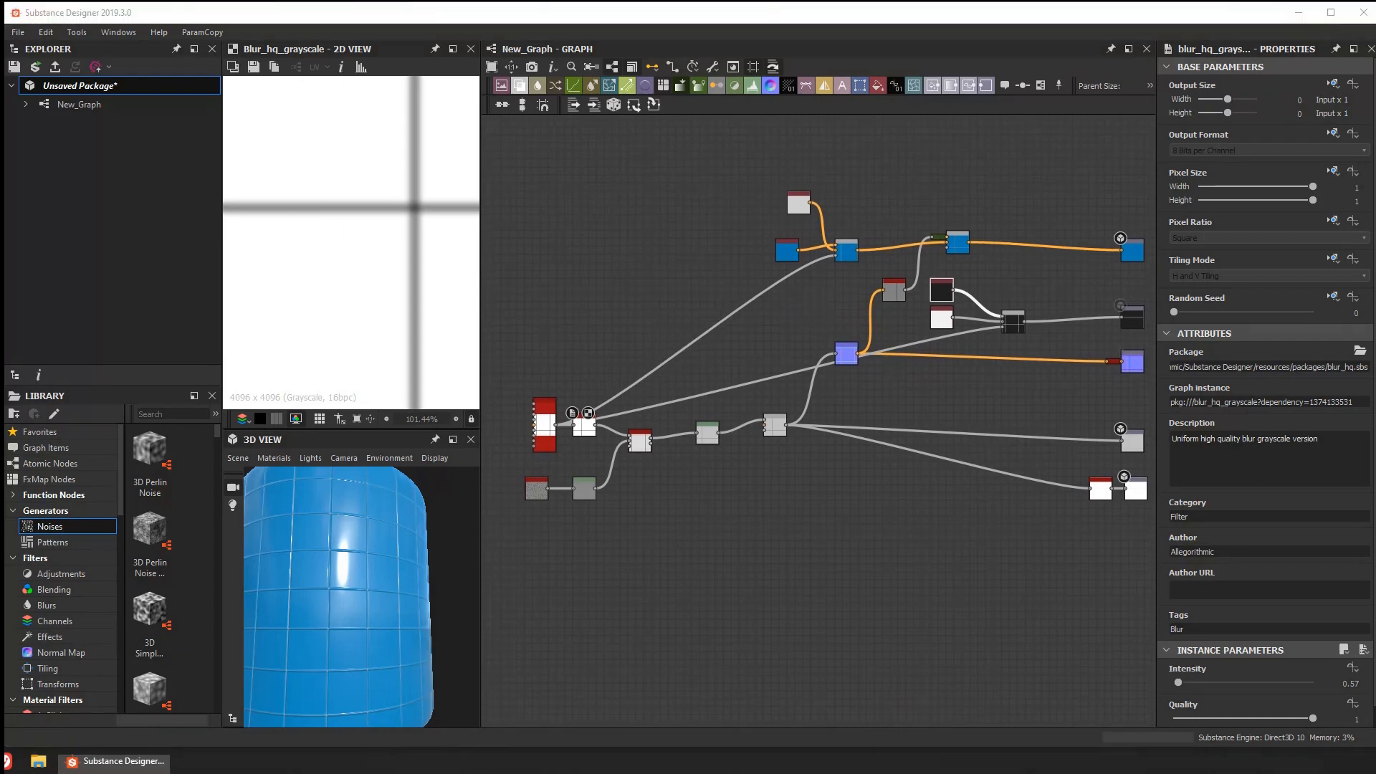
{"action": "middle_click_drag", "start_coordinate": [611, 278], "coordinate": [722, 316]}
{"action": "key", "text": "space"}
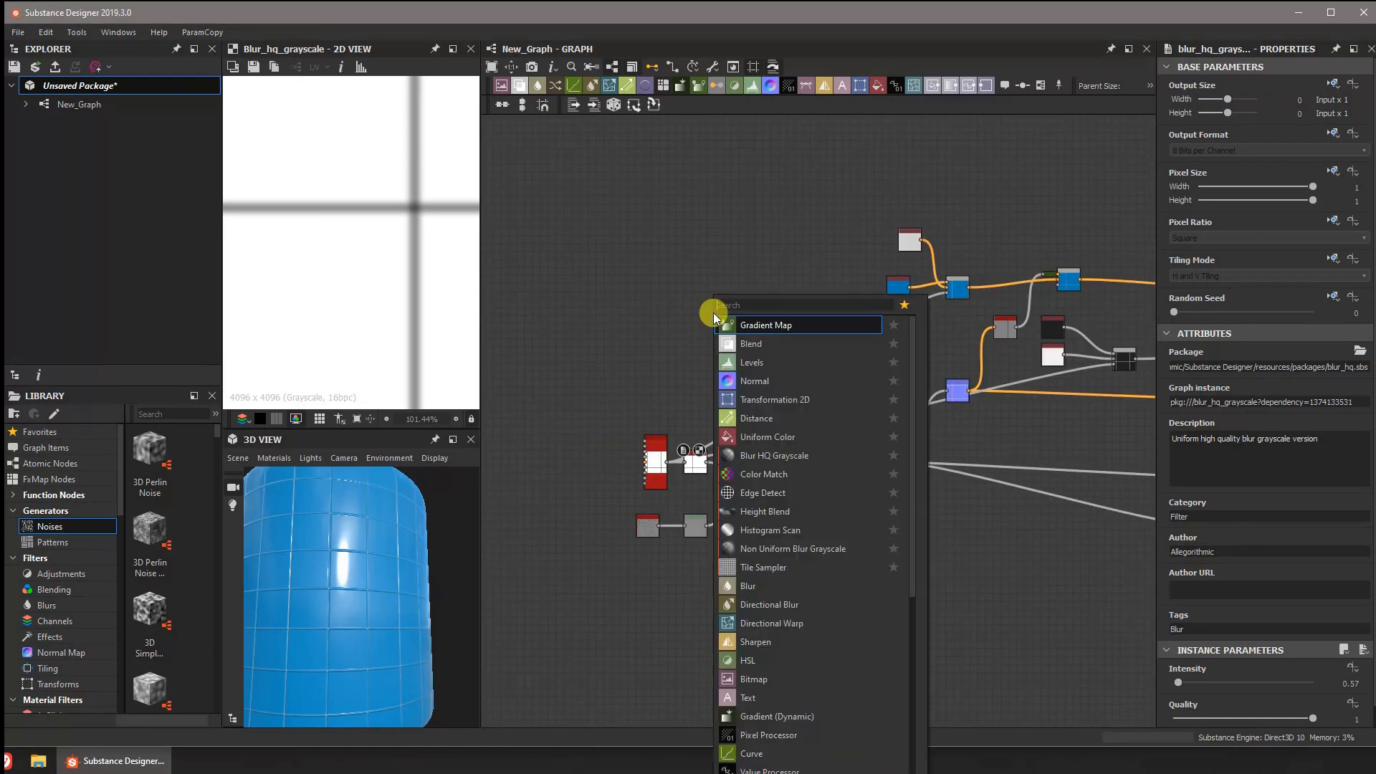
{"action": "type", "text": "grunge"}
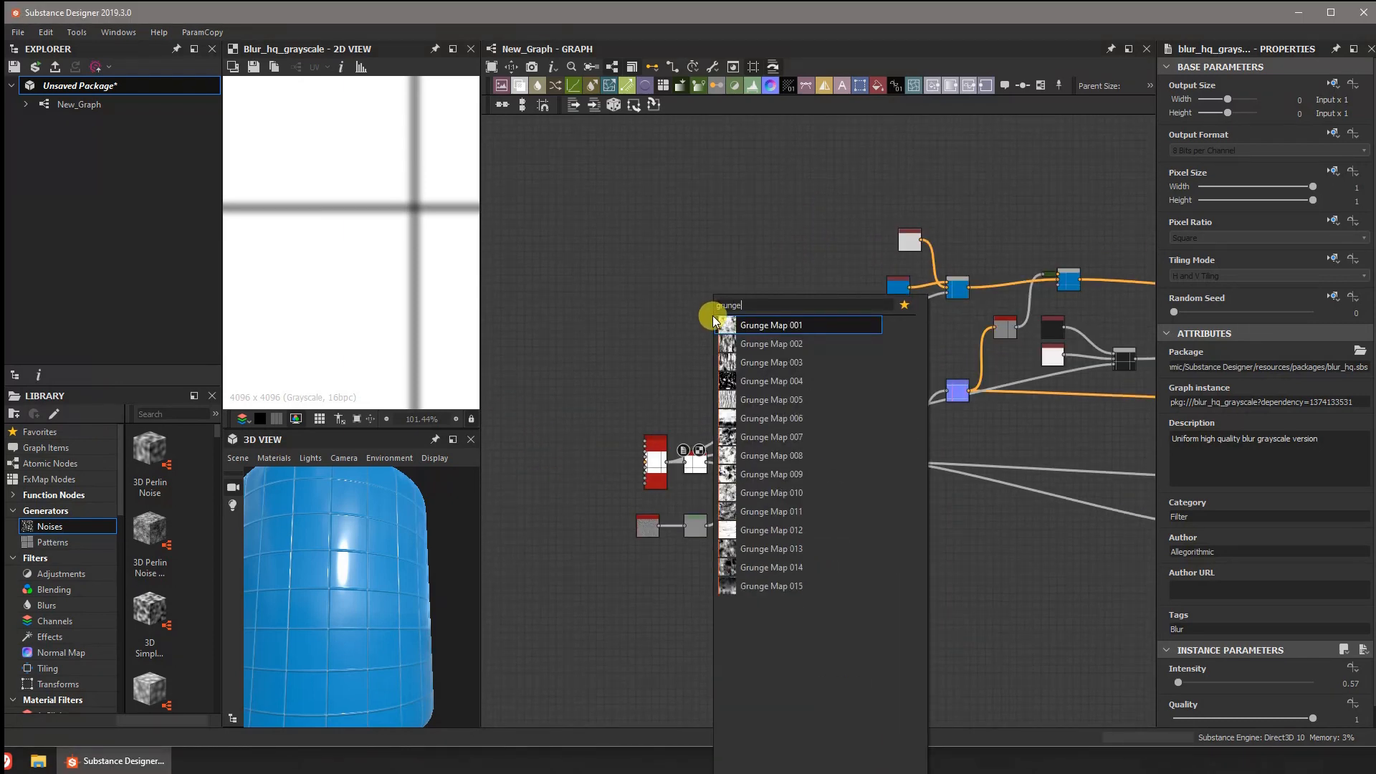
{"action": "left_click", "coordinate": [758, 382]}
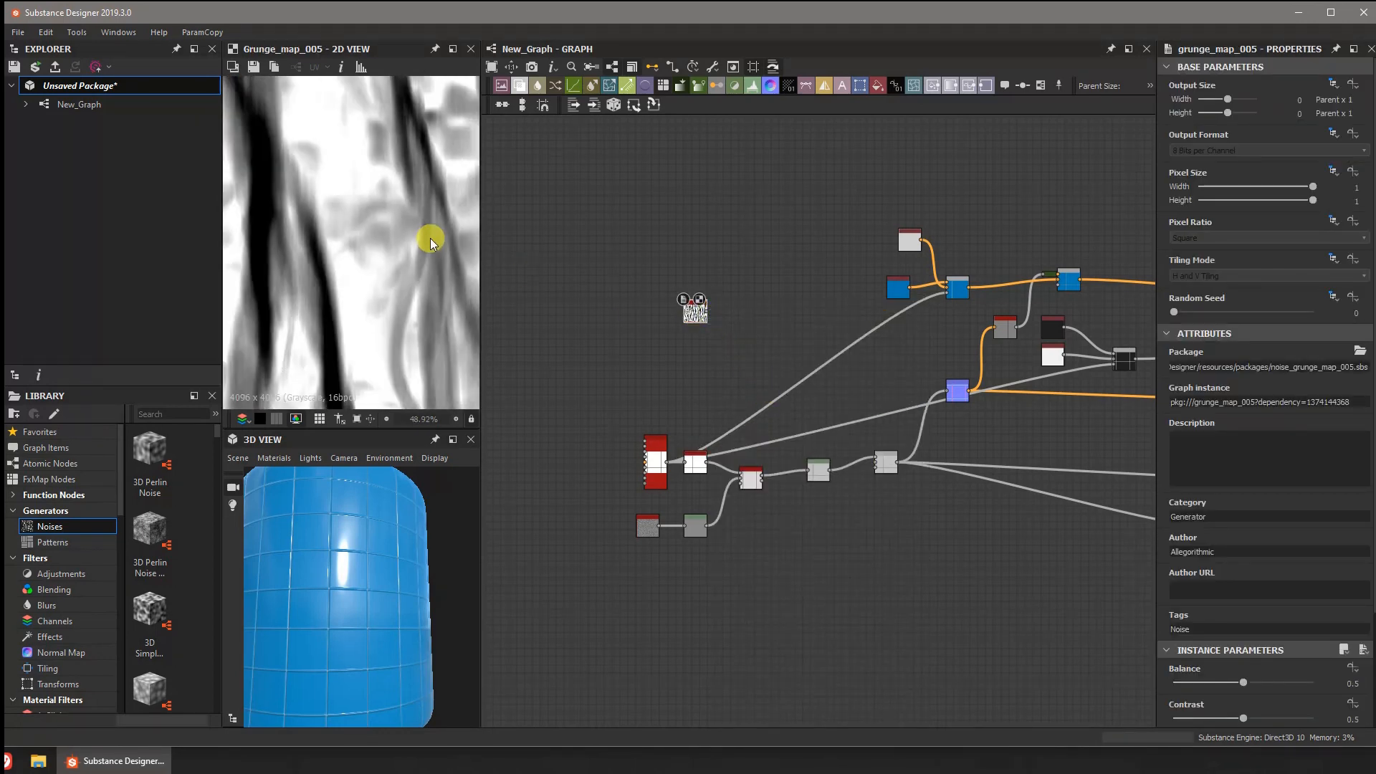
{"action": "scroll", "coordinate": [423, 240], "scroll_direction": "down", "scroll_amount": 6}
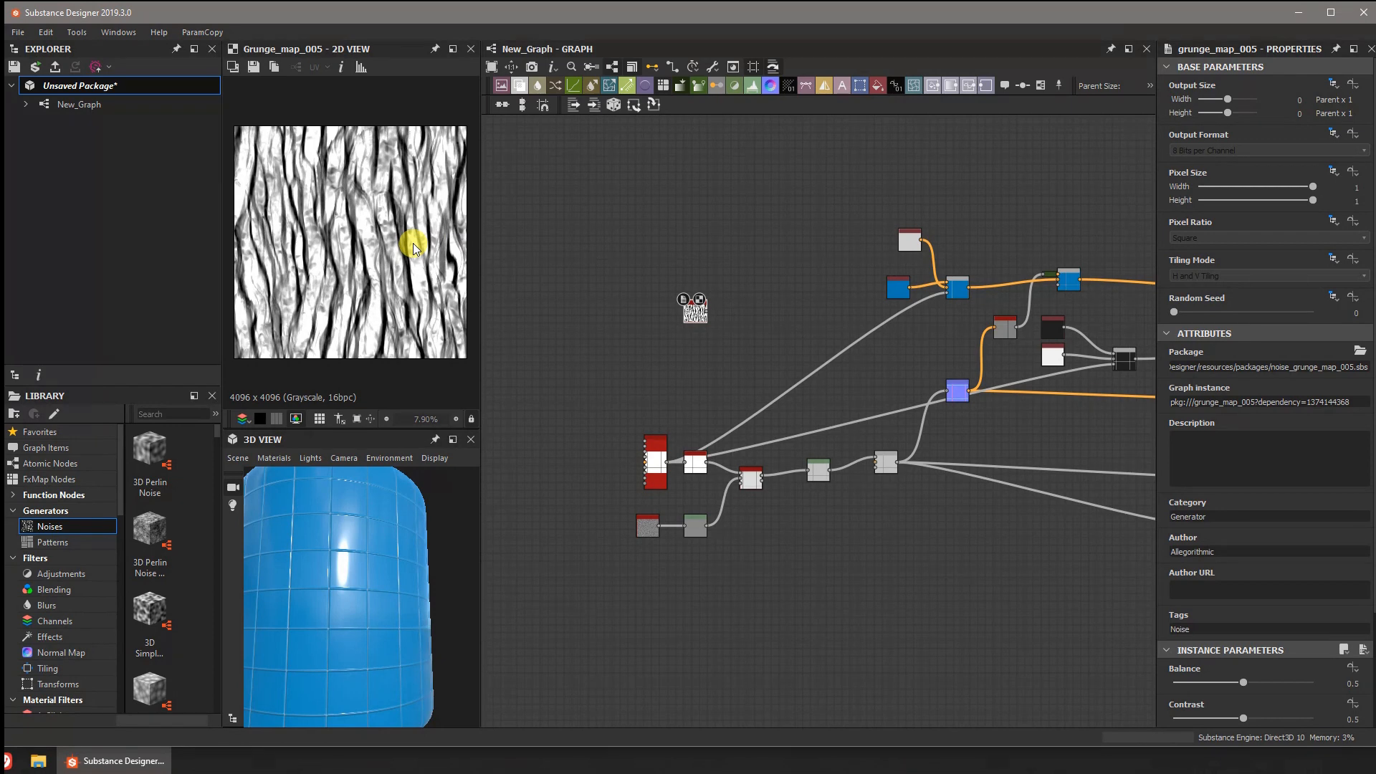
- Attach a Transformation 2D node to Grunge Map 005 and shrink the pattern with /2 so it repeats more densely
{"action": "left_click", "coordinate": [860, 89]}
{"action": "scroll", "coordinate": [738, 315], "scroll_direction": "up", "scroll_amount": 5}
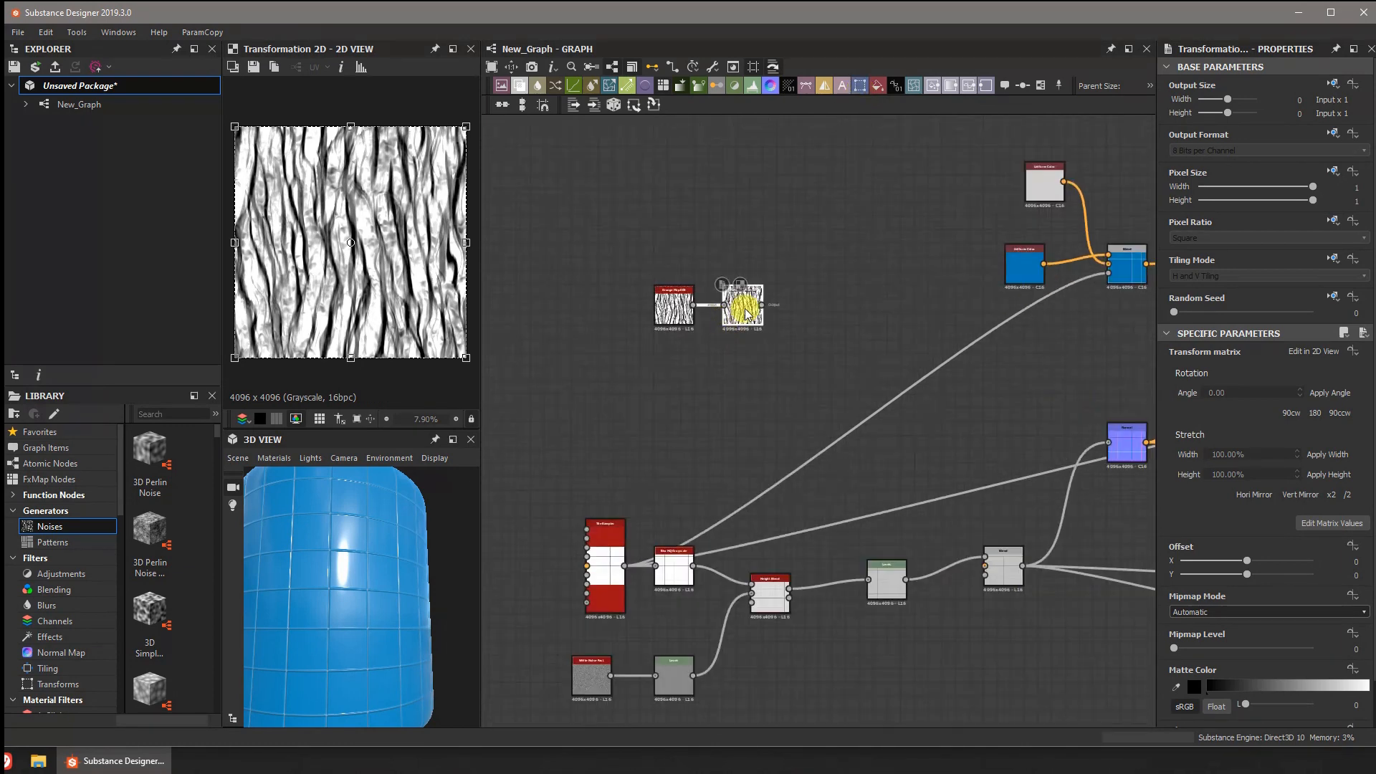
{"action": "left_click", "coordinate": [1335, 496]}
{"action": "left_click", "coordinate": [1347, 500]}
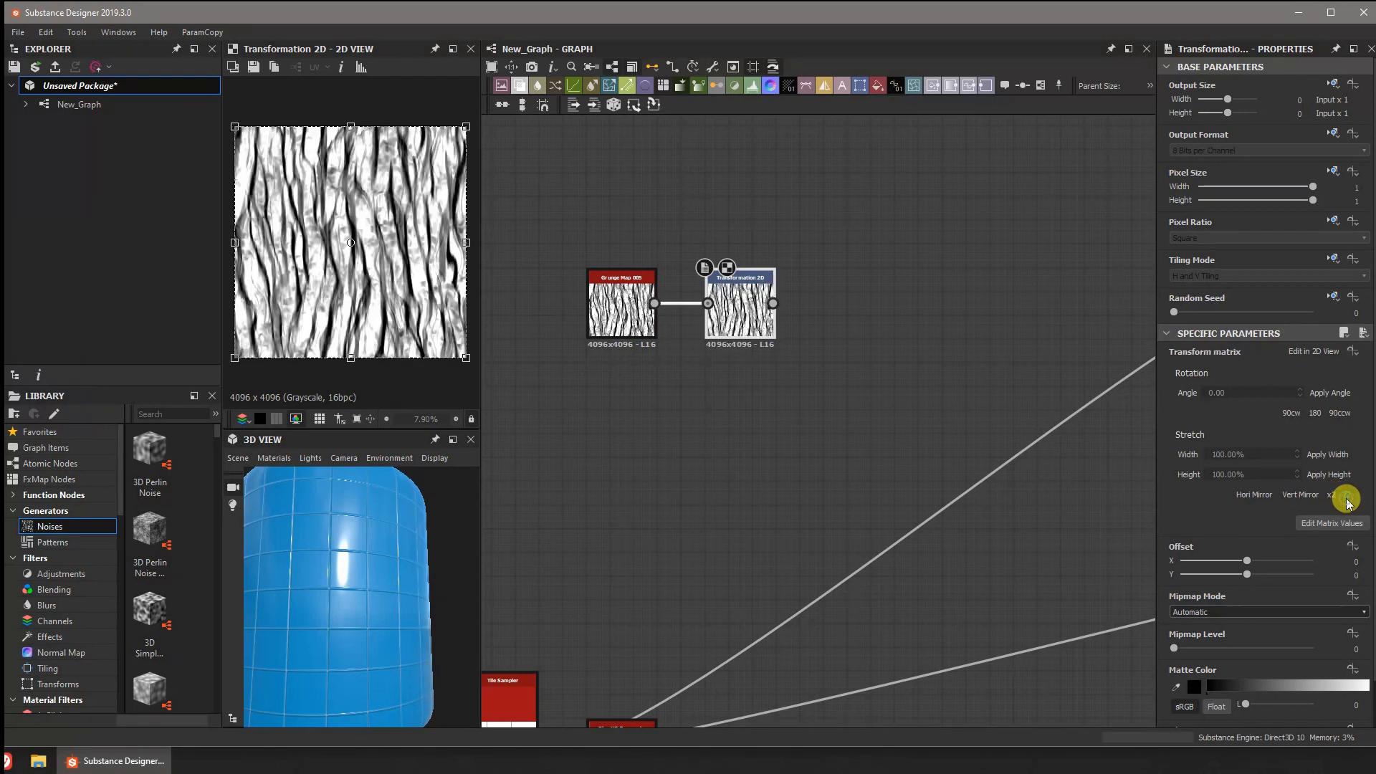
{"action": "left_click", "coordinate": [1347, 496]}
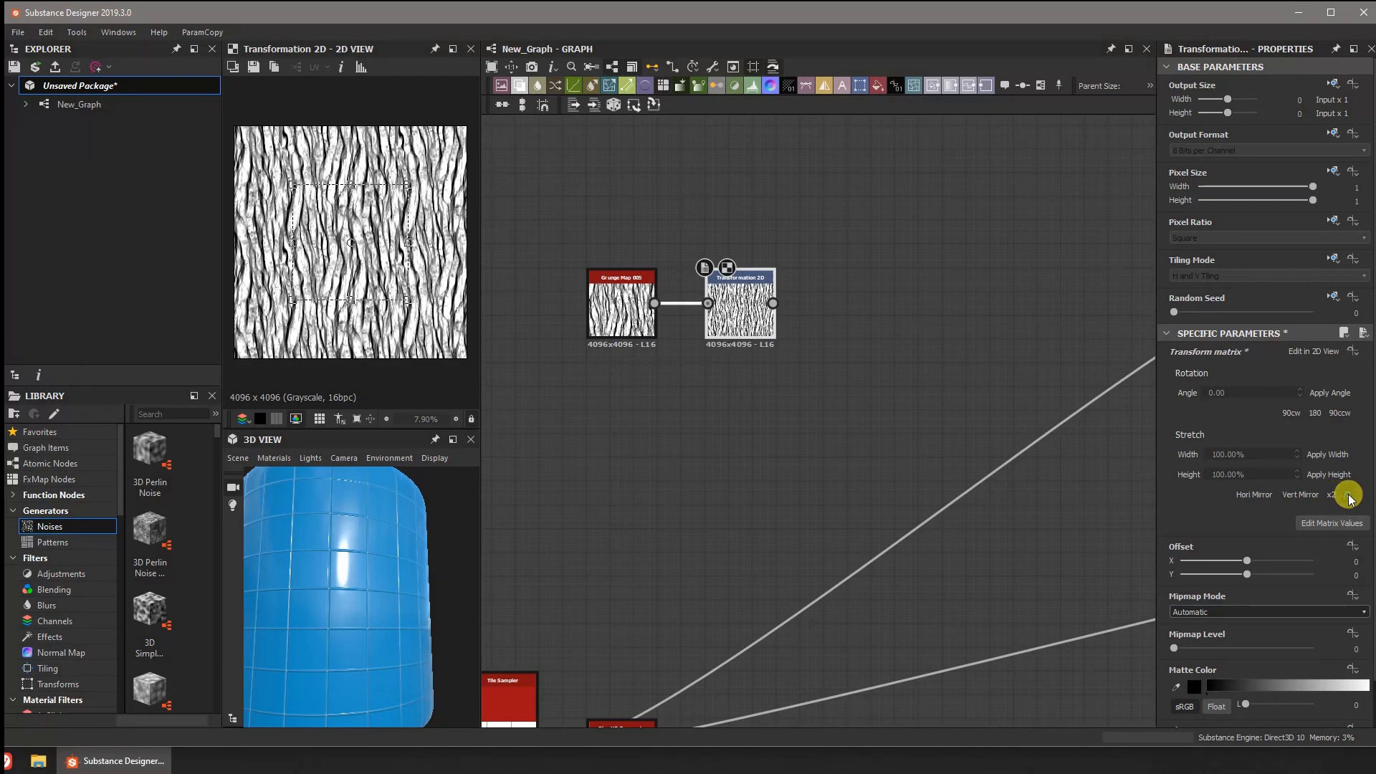
- Add a Levels node after the Transformation 2D and narrow its output range to low-contrast mid greys by moving both output limits inward
{"action": "middle_click_drag", "start_coordinate": [883, 334], "coordinate": [803, 338]}
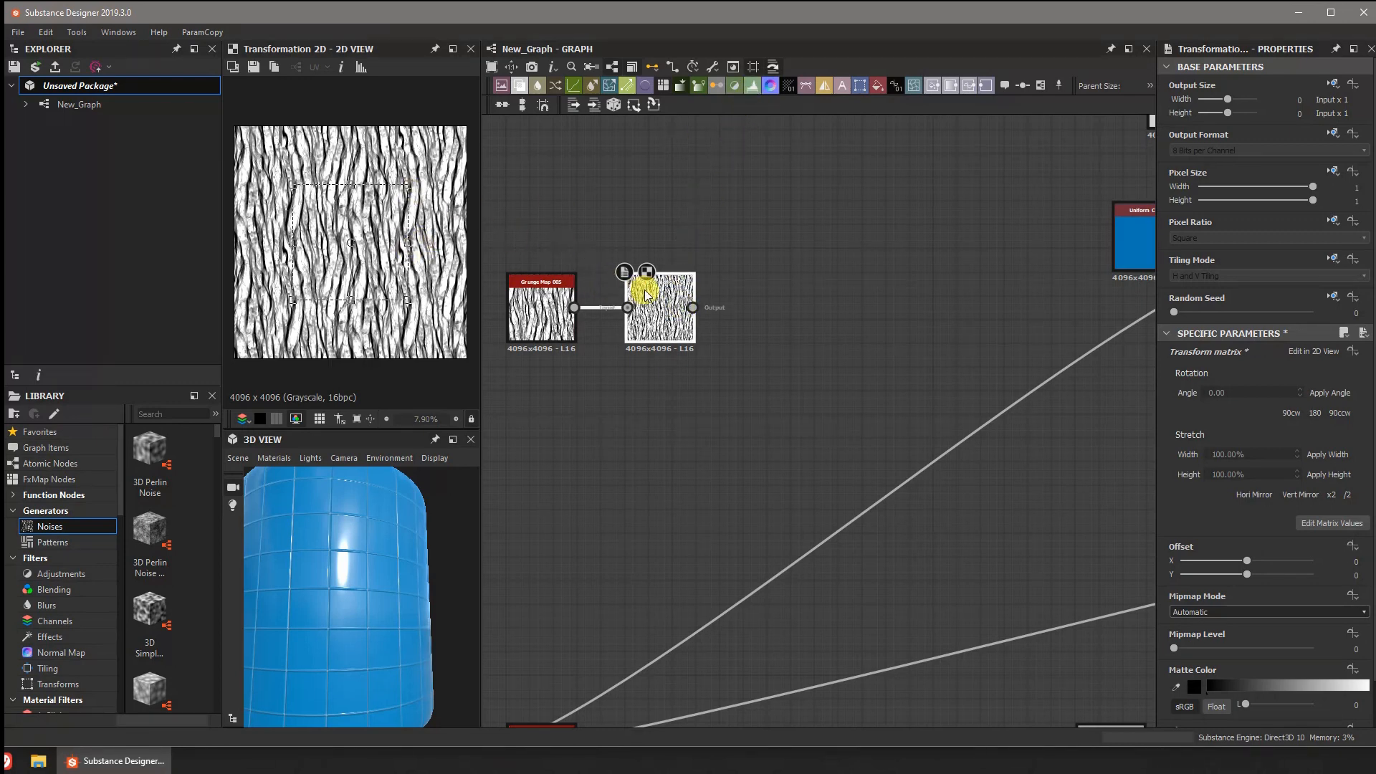
{"action": "left_click", "coordinate": [752, 88]}
{"action": "middle_click_drag", "start_coordinate": [874, 252], "coordinate": [706, 245]}
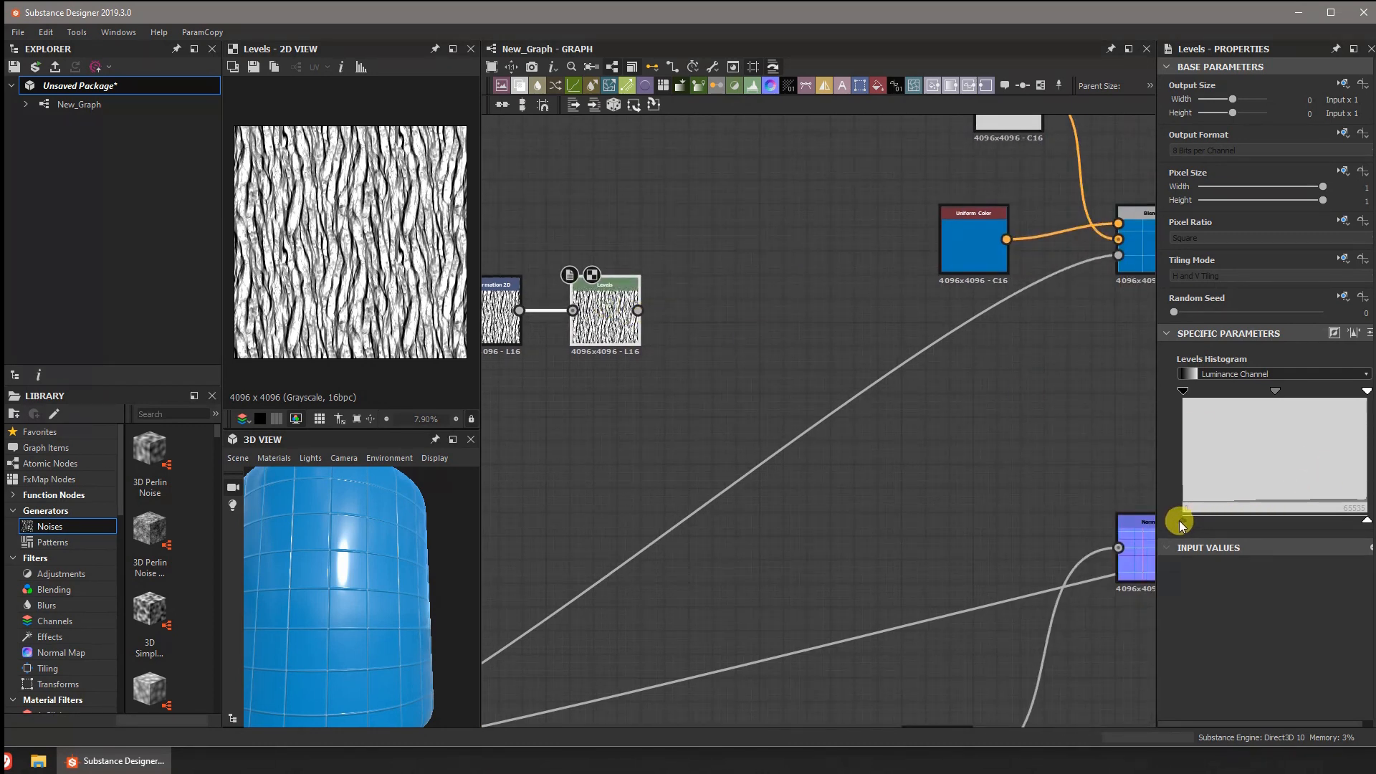
{"action": "left_click_drag", "start_coordinate": [1183, 522], "coordinate": [1242, 520]}
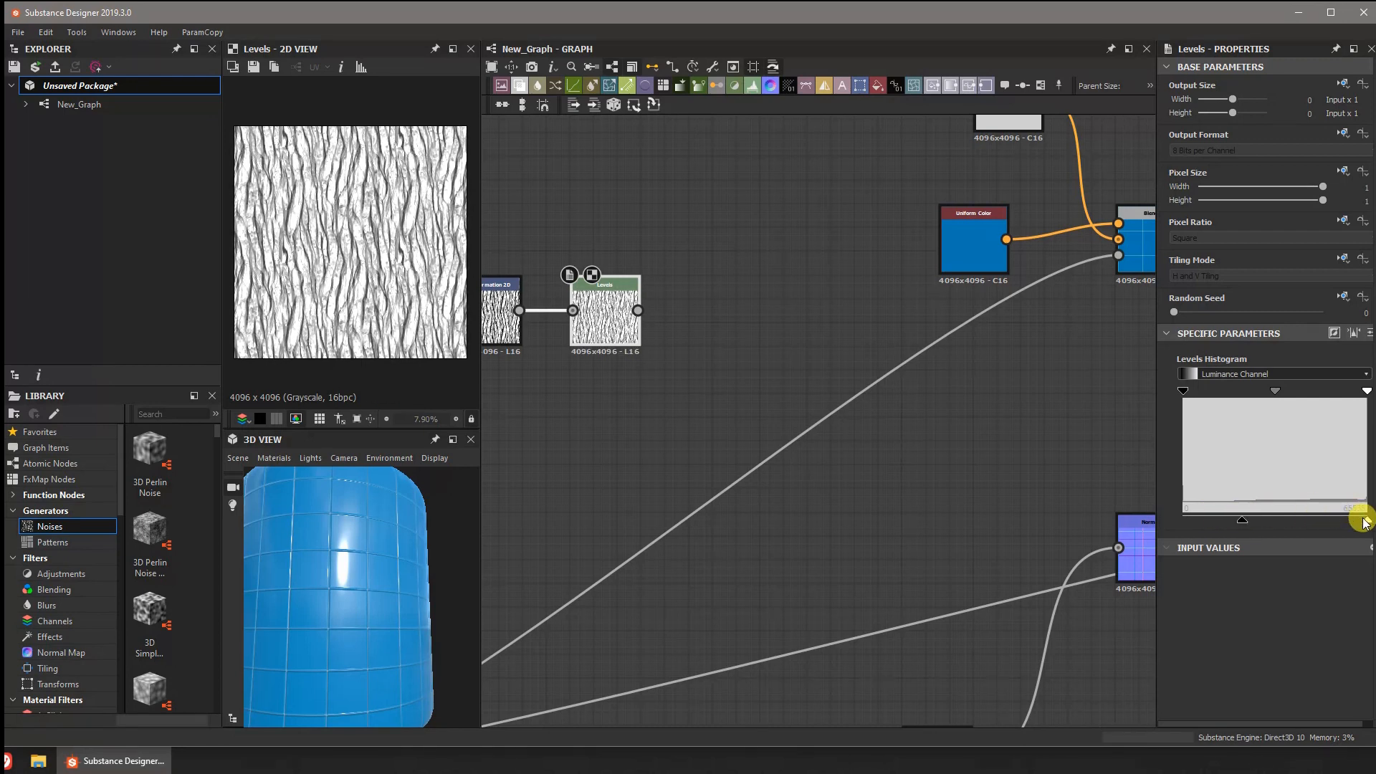
{"action": "left_click_drag", "start_coordinate": [1365, 520], "coordinate": [1255, 526]}
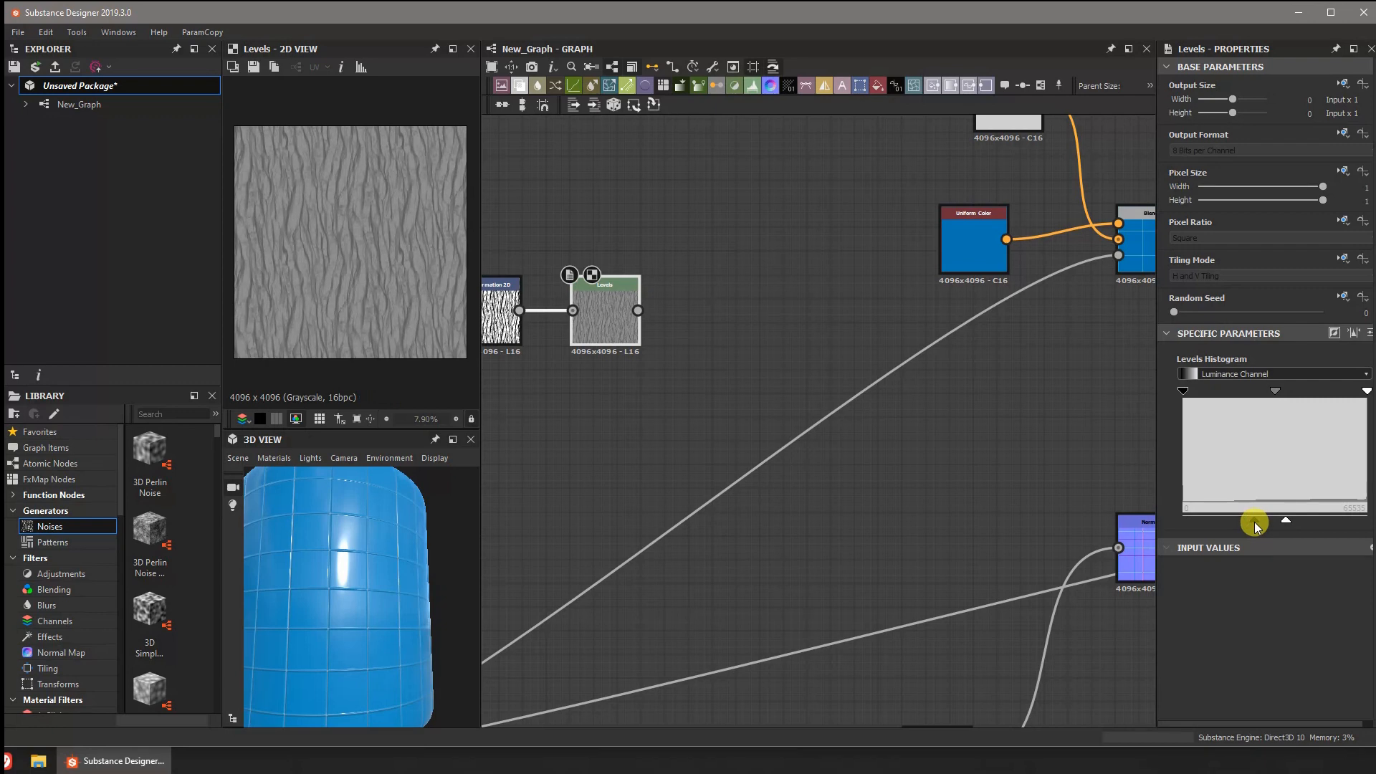
- Insert a new Blend node between the roughness Blend and the roughness output, shifting the existing Blend to make room
{"action": "scroll", "coordinate": [659, 280], "scroll_direction": "down", "scroll_amount": 5}
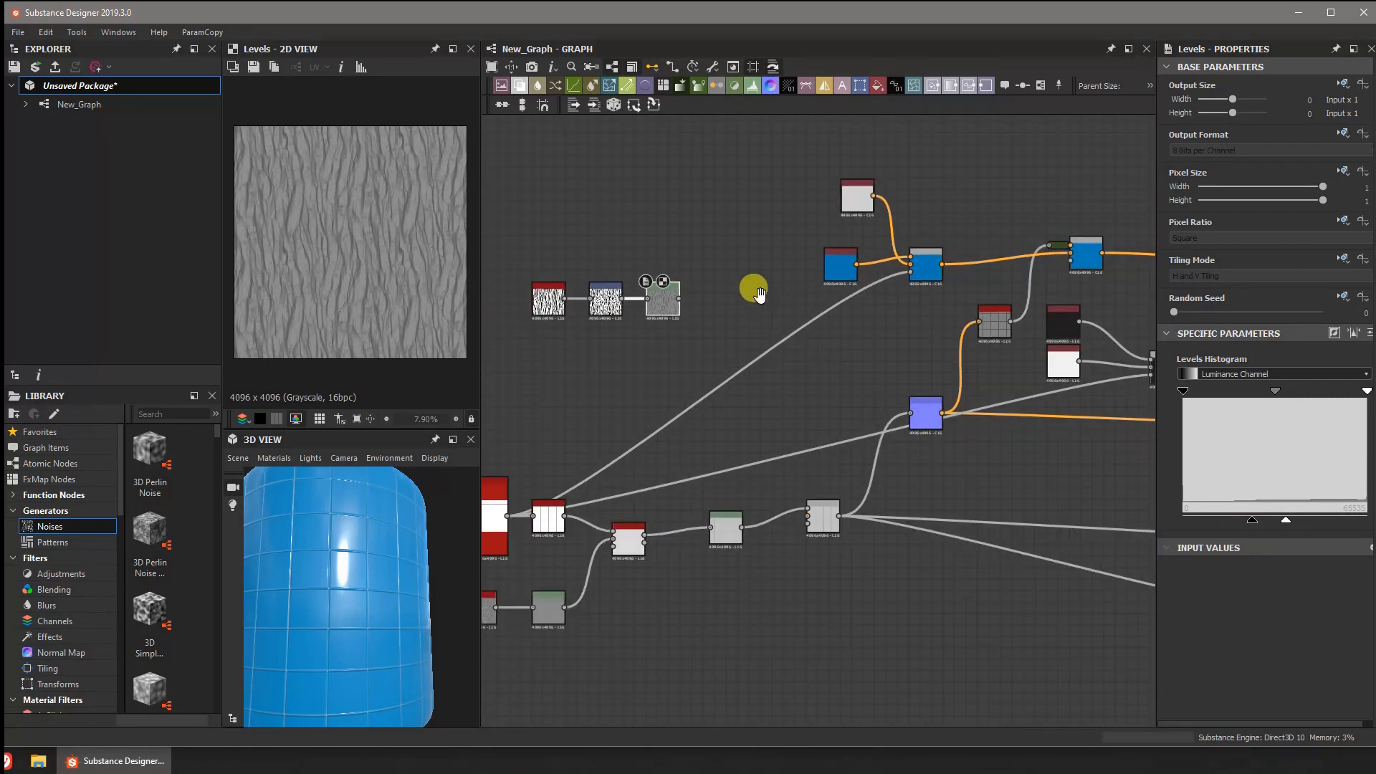
{"action": "middle_click_drag", "start_coordinate": [648, 254], "coordinate": [627, 255]}
{"action": "middle_click_drag", "start_coordinate": [1044, 328], "coordinate": [922, 332]}
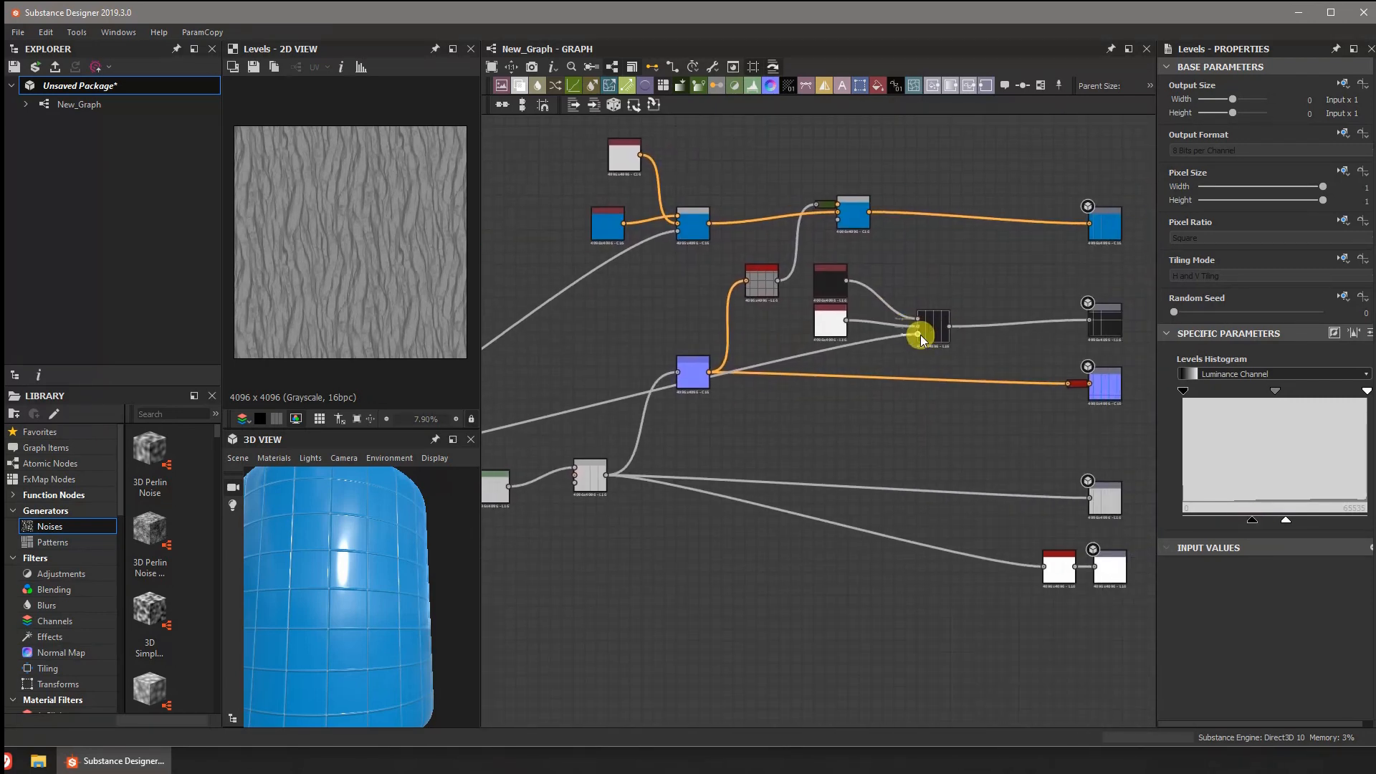
{"action": "left_click_drag", "start_coordinate": [931, 333], "coordinate": [913, 332]}
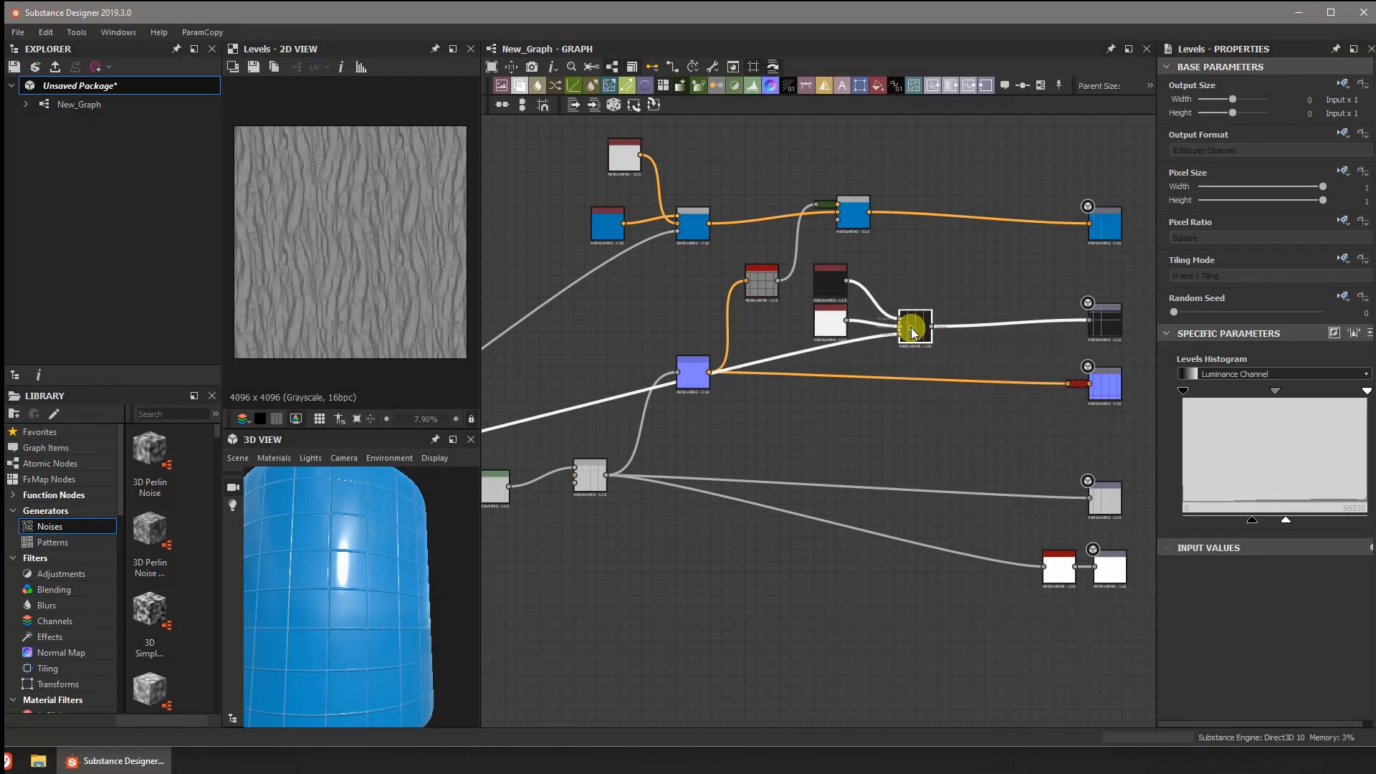
{"action": "left_click", "coordinate": [914, 333]}
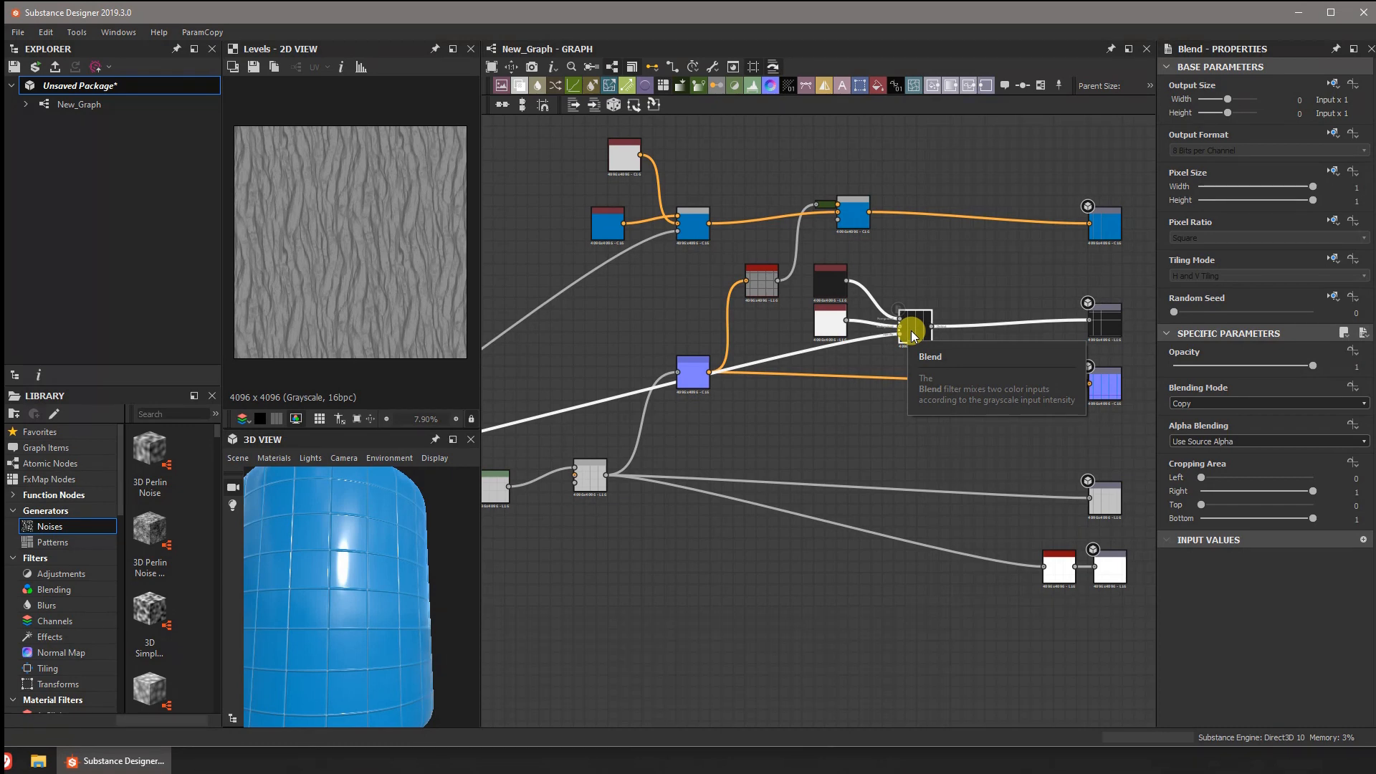
{"action": "left_click", "coordinate": [520, 88]}
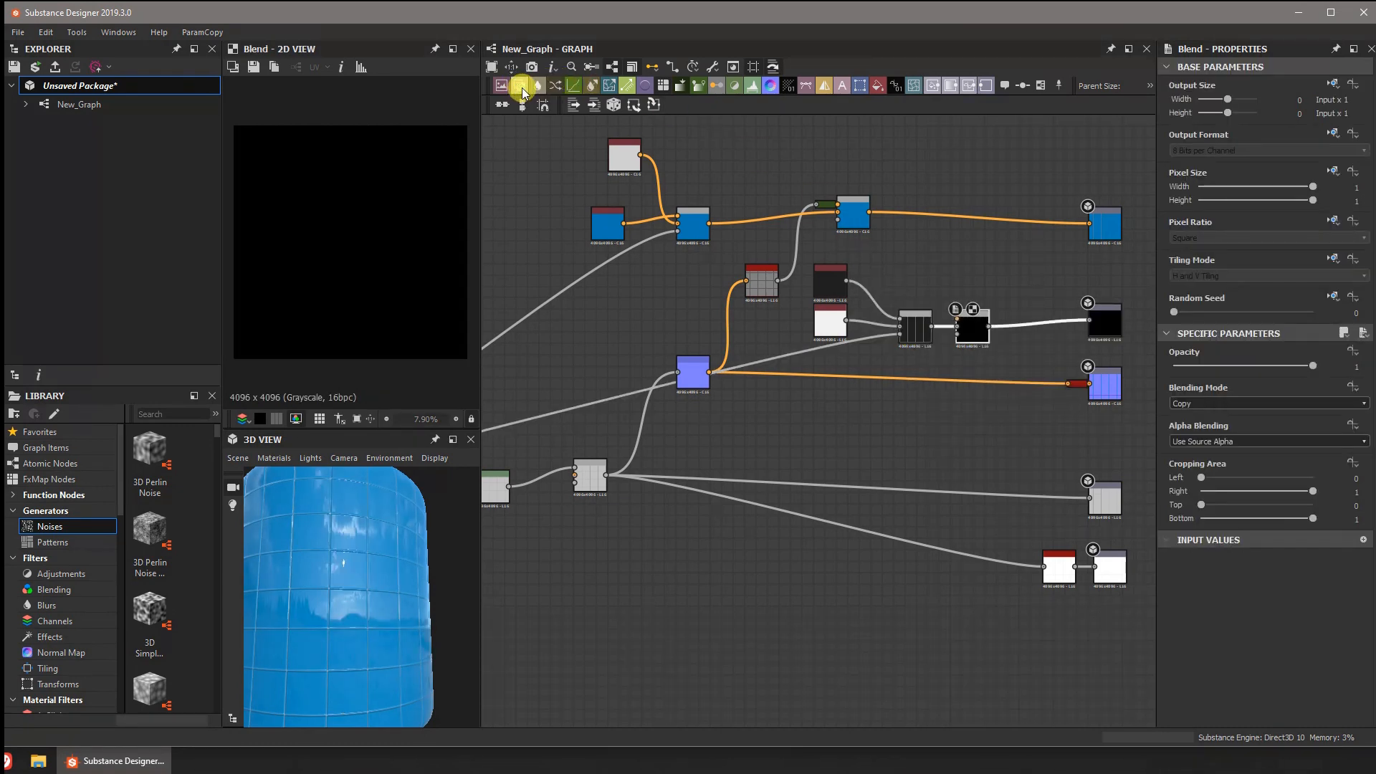
- Add a grayscale Uniform Color with luminance 139 and connect it to the new roughness Blend's Foreground input
{"action": "left_click", "coordinate": [853, 87]}
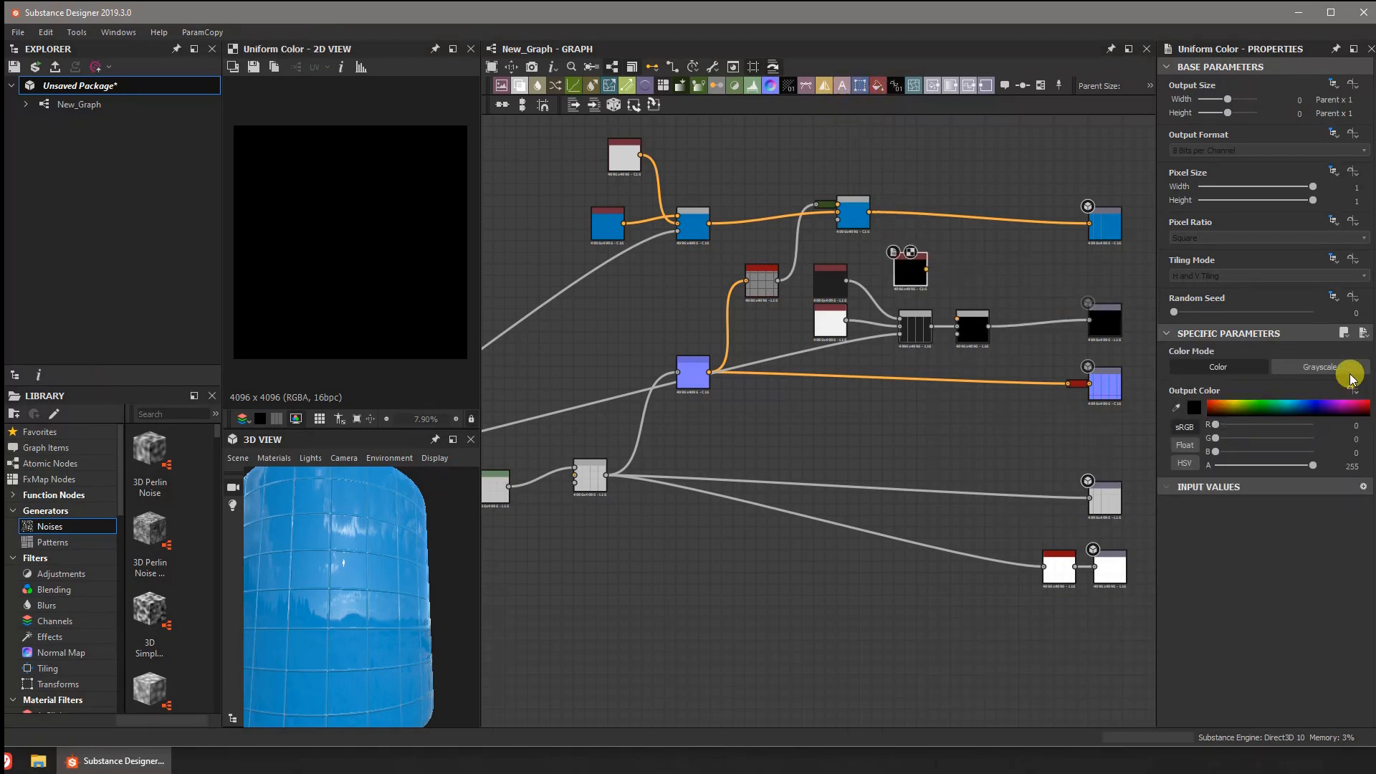
{"action": "left_click", "coordinate": [1319, 367]}
{"action": "left_click_drag", "start_coordinate": [926, 269], "coordinate": [957, 319]}
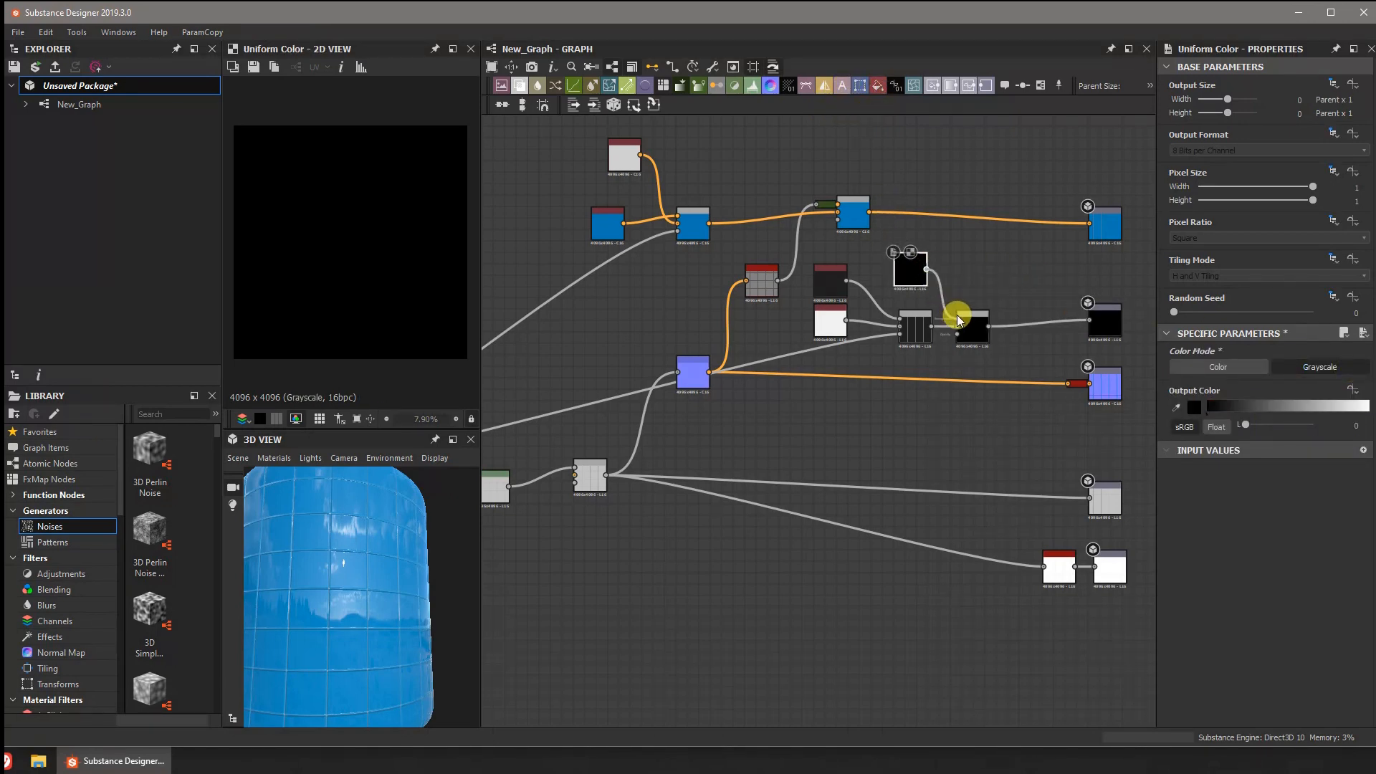
{"action": "left_click", "coordinate": [1211, 373]}
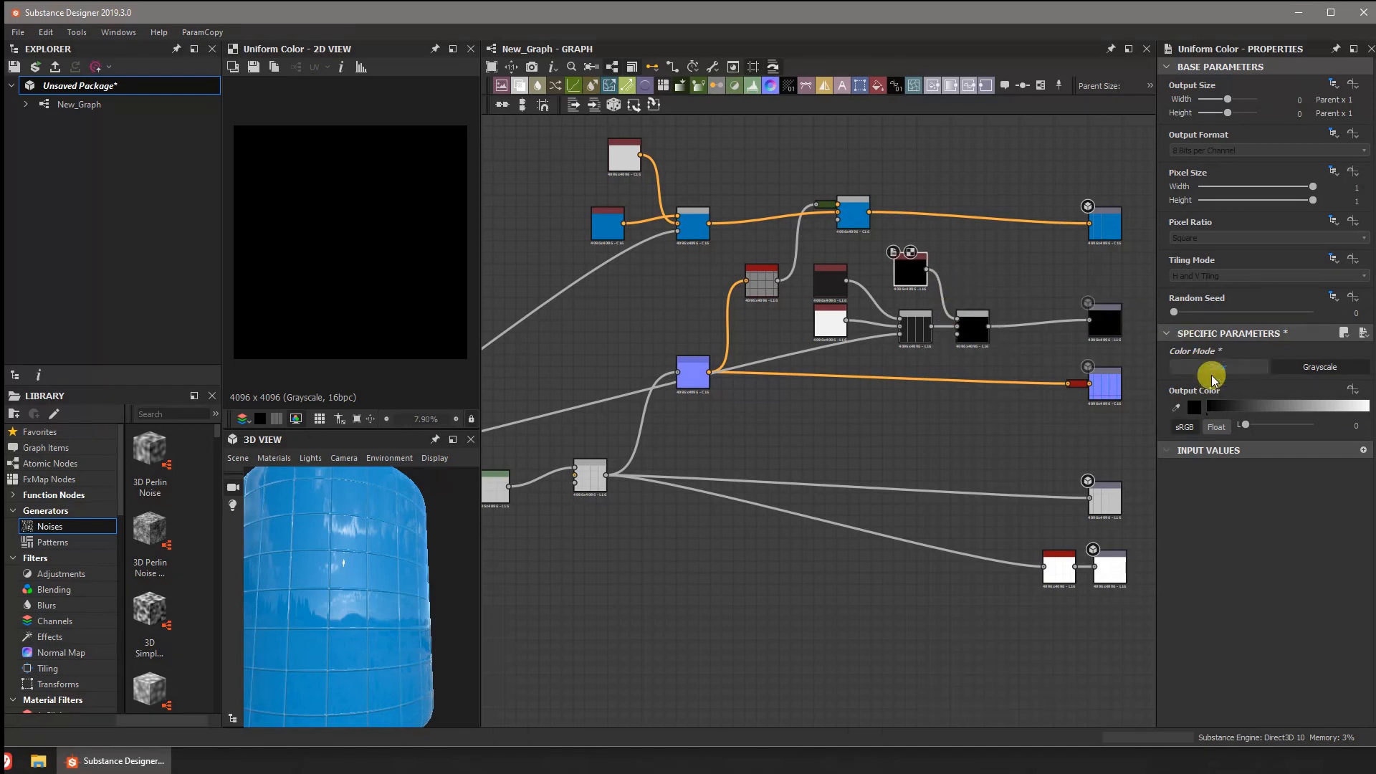
{"action": "left_click", "coordinate": [1192, 408]}
{"action": "left_click_drag", "start_coordinate": [829, 265], "coordinate": [753, 271]}
{"action": "left_click", "coordinate": [1067, 198]}
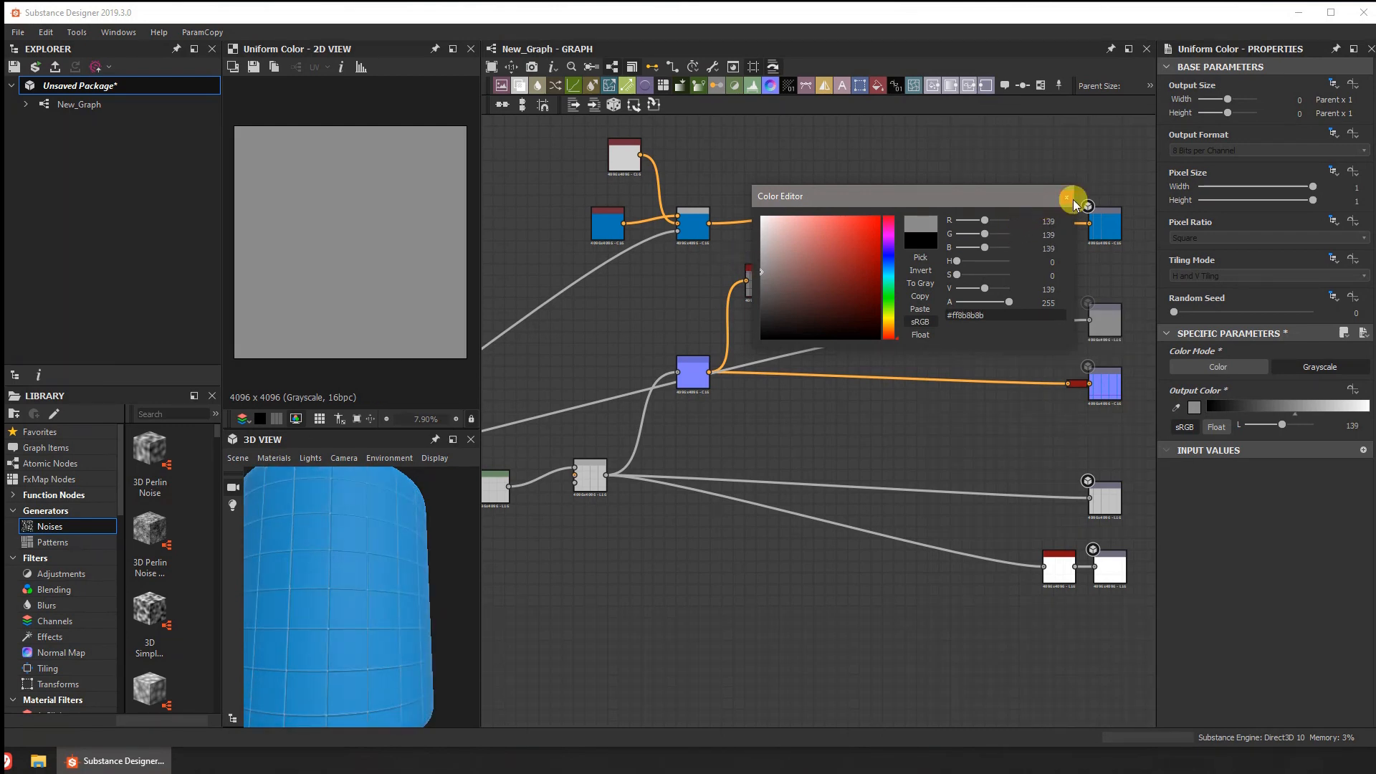
- Connect the grunge Levels output to the new roughness Blend's mask input
{"action": "scroll", "coordinate": [342, 571], "scroll_direction": "up", "scroll_amount": 5}
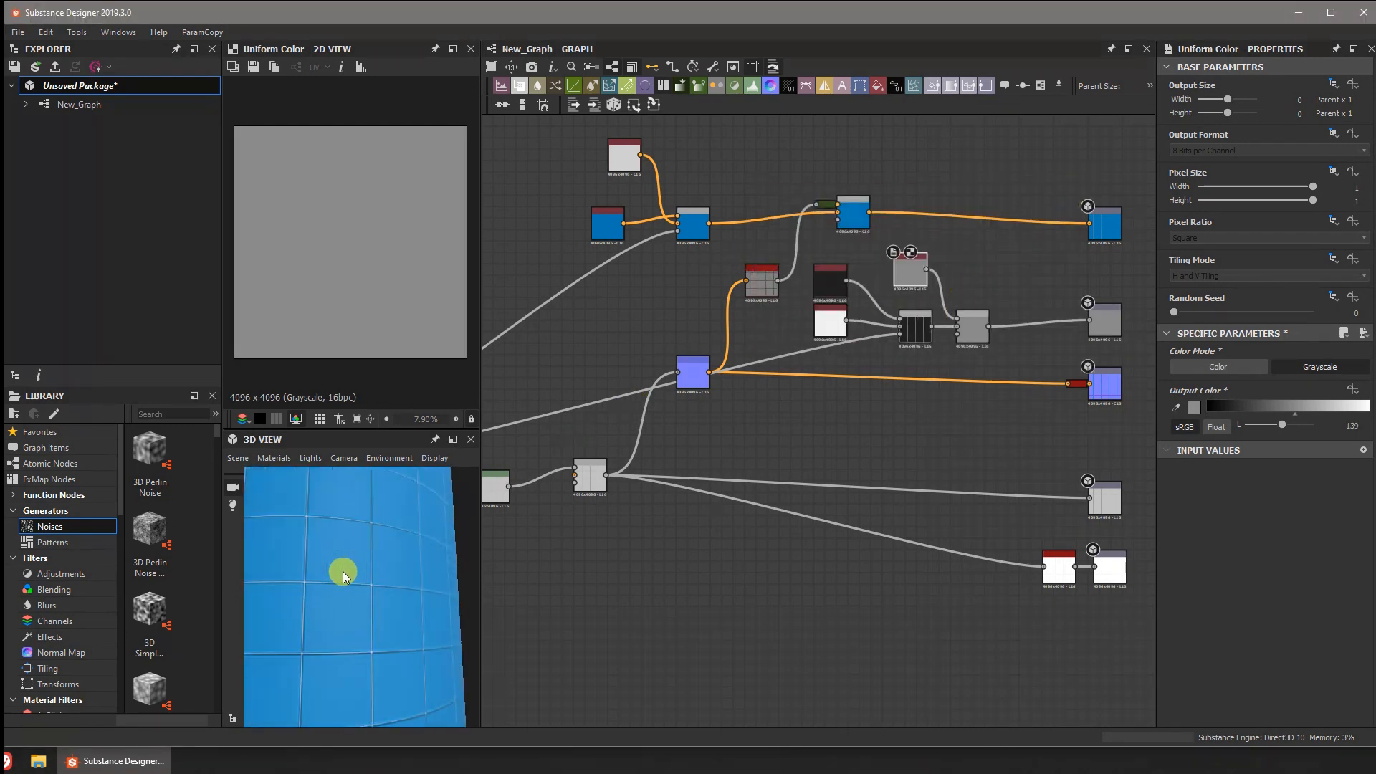
{"action": "scroll", "coordinate": [655, 416], "scroll_direction": "down", "scroll_amount": 1}
{"action": "middle_click_drag", "start_coordinate": [655, 406], "coordinate": [774, 398]}
{"action": "left_click_drag", "start_coordinate": [488, 249], "coordinate": [1027, 335]}
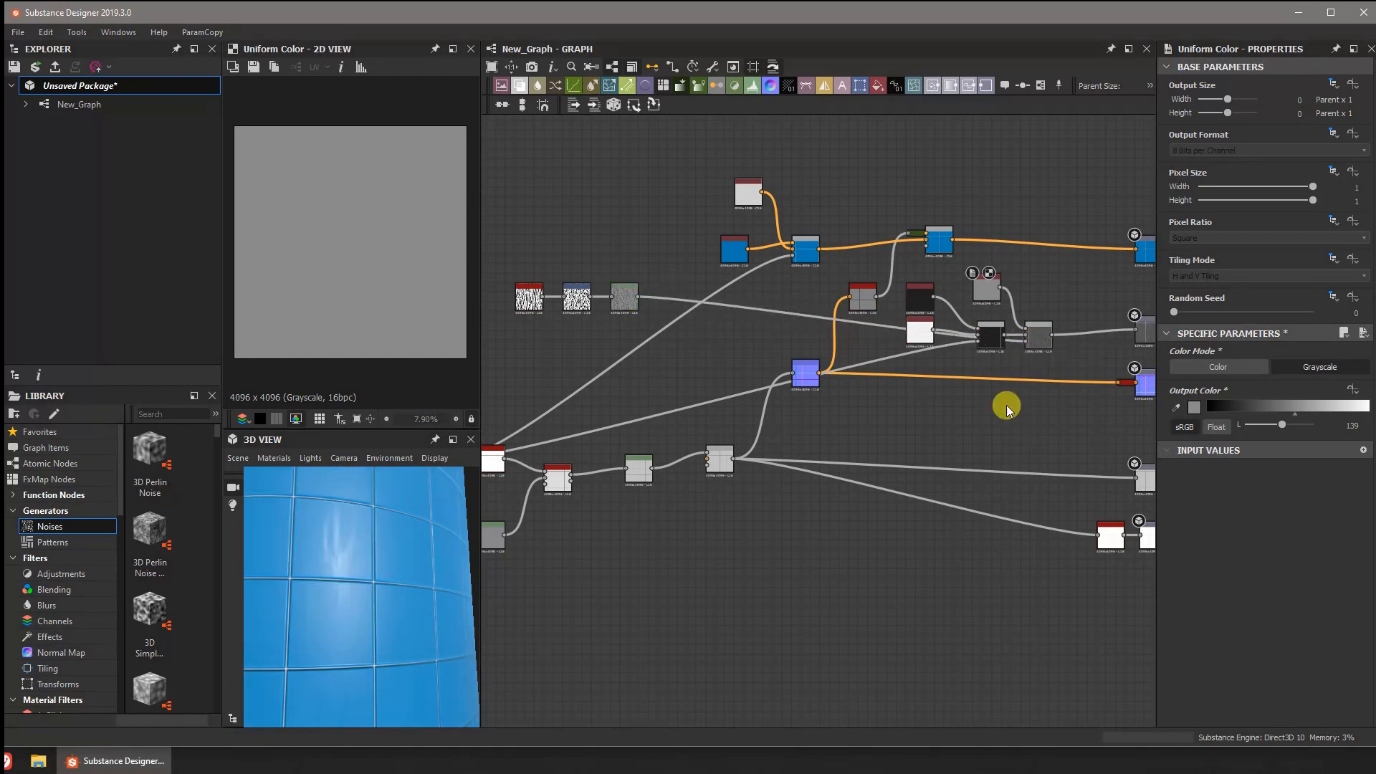
- Set the grunge roughness Uniform Color's luminance to 94 and check the tile reflections on the 3D model
{"action": "mouse_move", "coordinate": [369, 543]}
{"action": "left_mouse_down"}
{"action": "mouse_move", "coordinate": [356, 556]}
{"action": "mouse_move", "coordinate": [322, 540]}
{"action": "mouse_move", "coordinate": [369, 543]}
{"action": "left_mouse_up"}
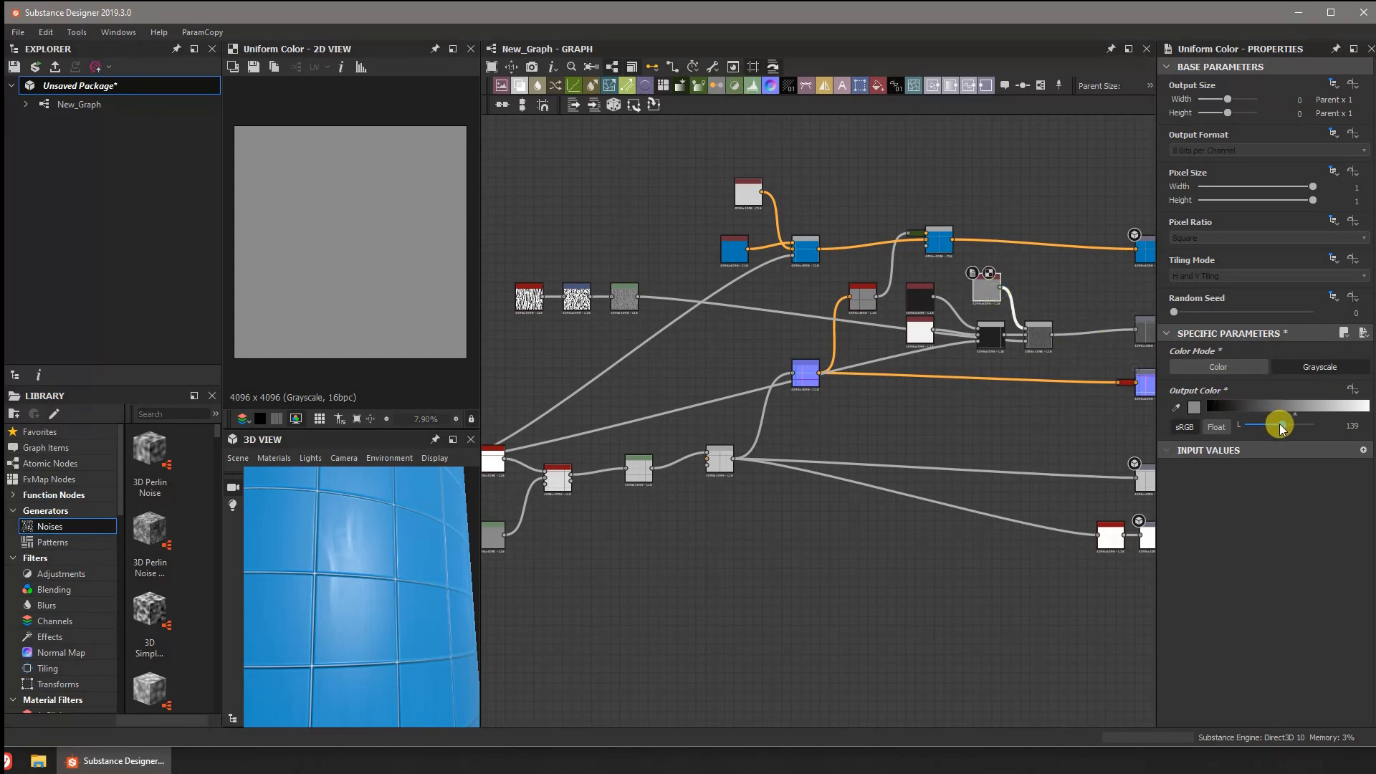
{"action": "left_click_drag", "start_coordinate": [1282, 428], "coordinate": [1270, 427]}
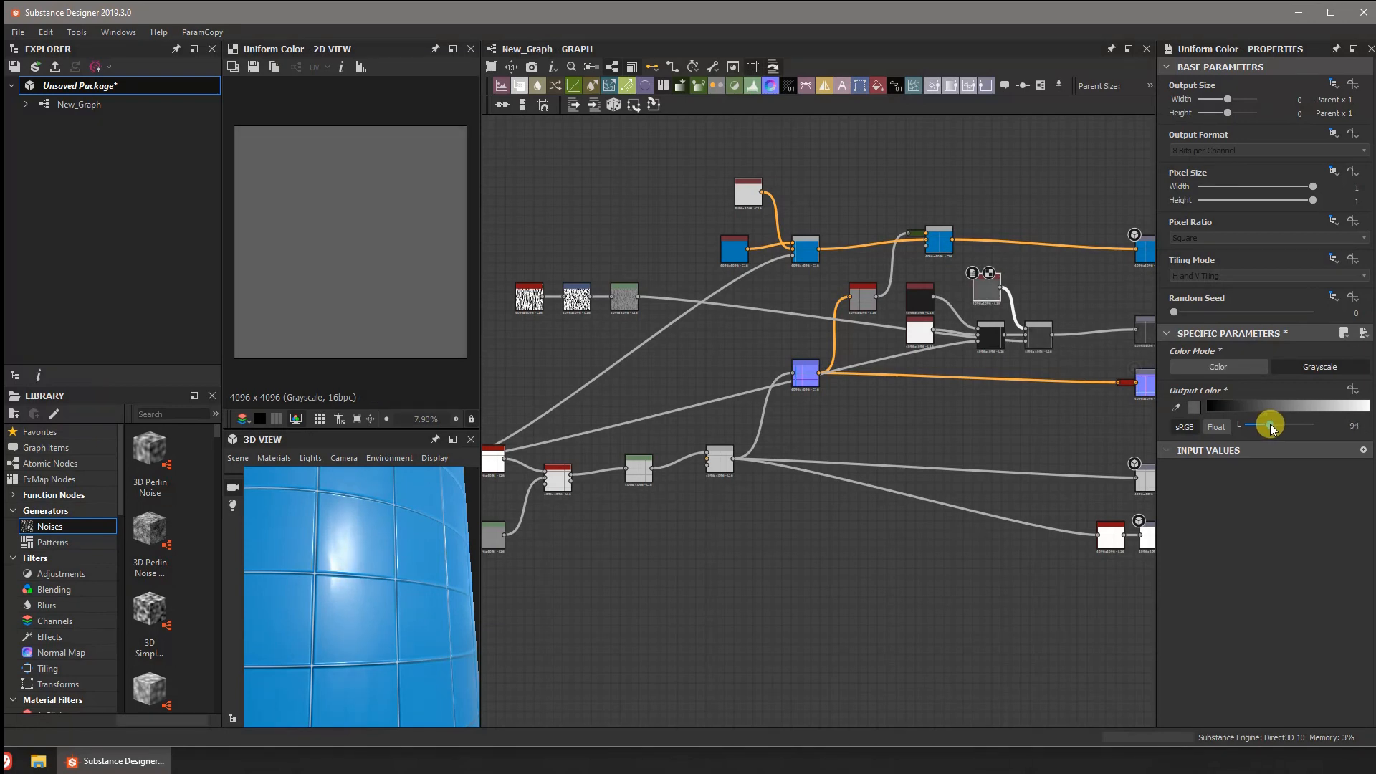
{"action": "left_click_drag", "start_coordinate": [368, 528], "coordinate": [402, 527]}
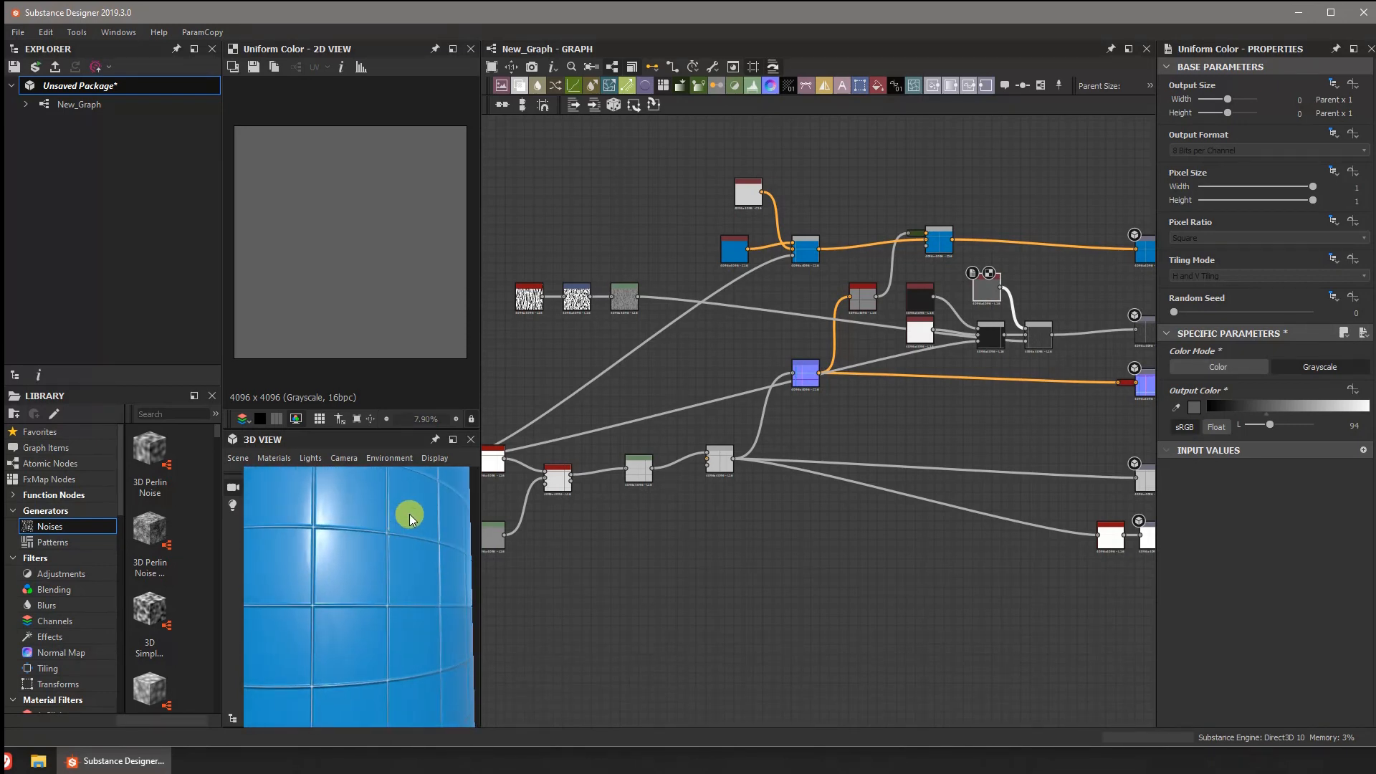
- Open the bitmap export settings for New_Graph's outputs
{"action": "left_click", "coordinate": [82, 106]}
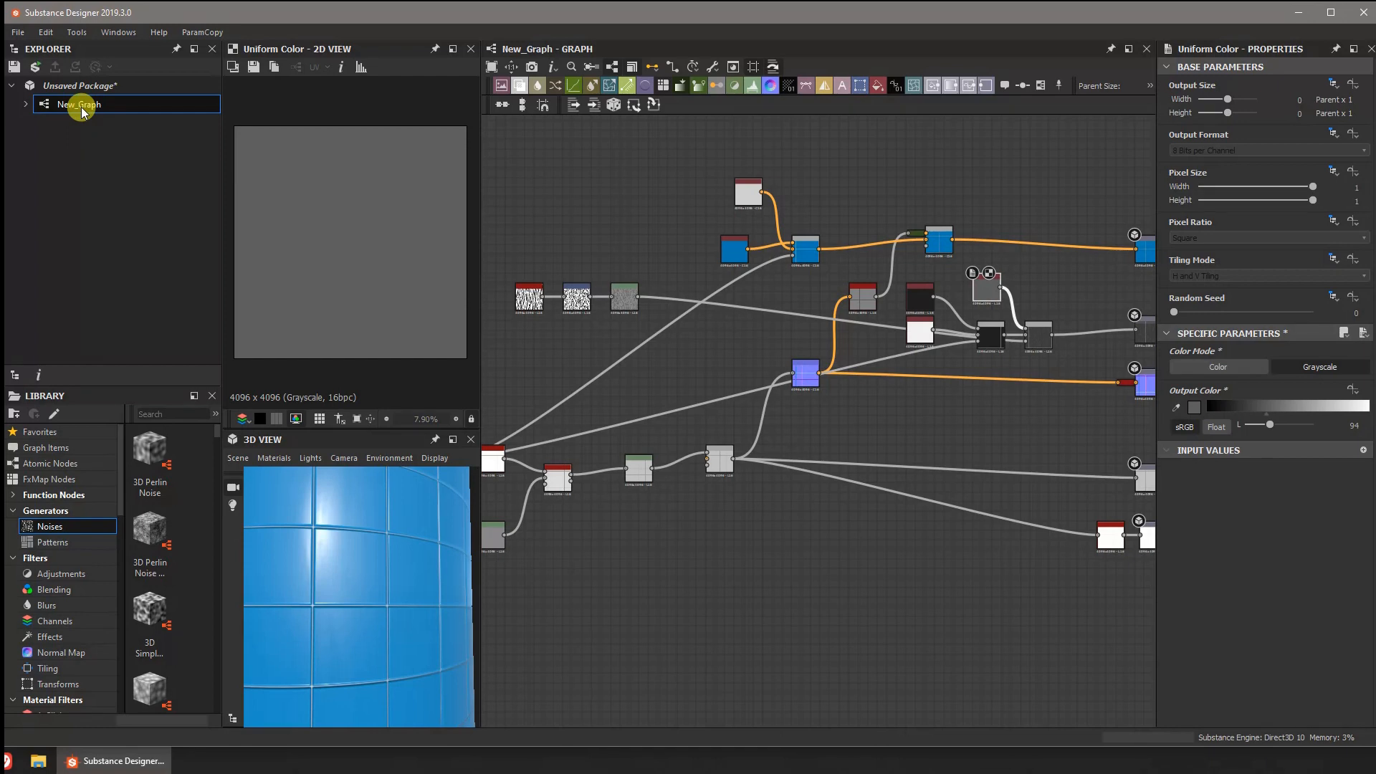
{"action": "right_click", "coordinate": [81, 107]}
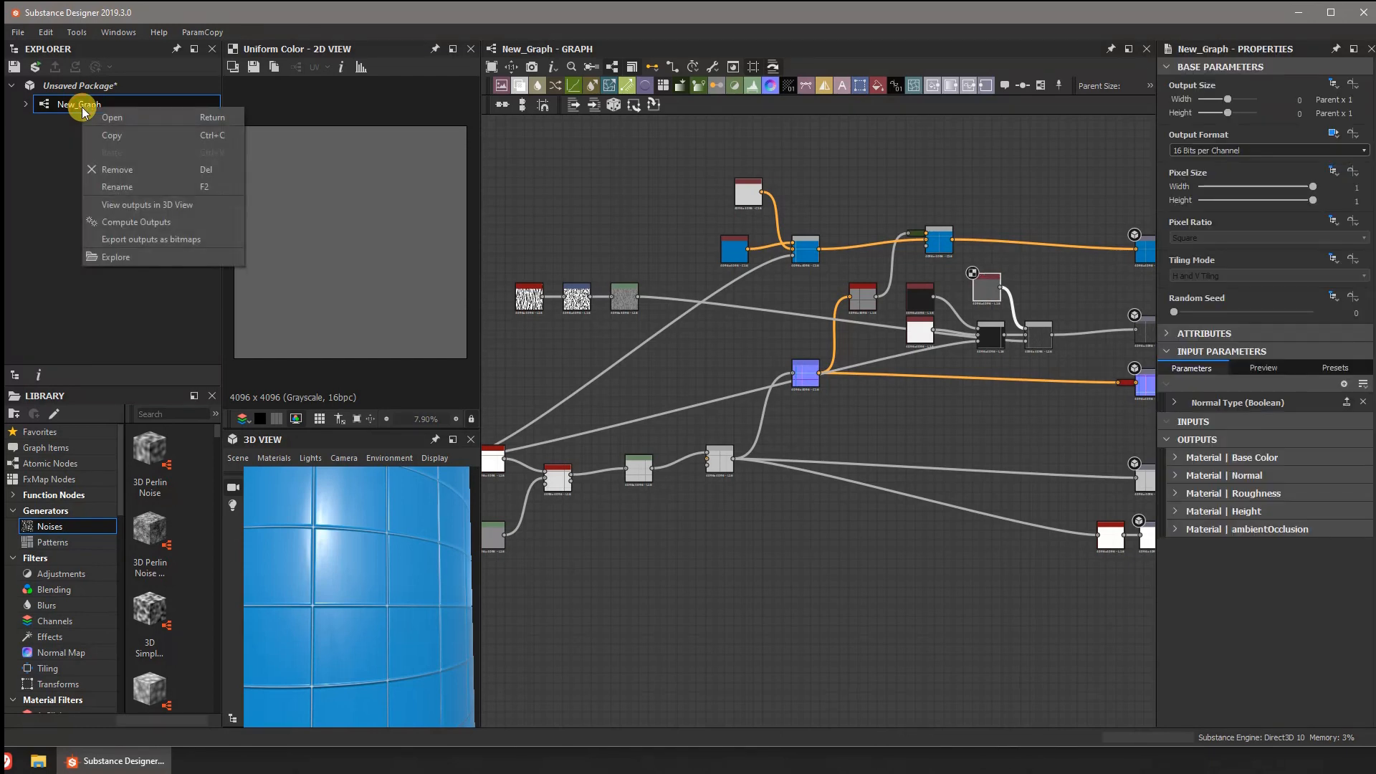
{"action": "left_click", "coordinate": [164, 242]}
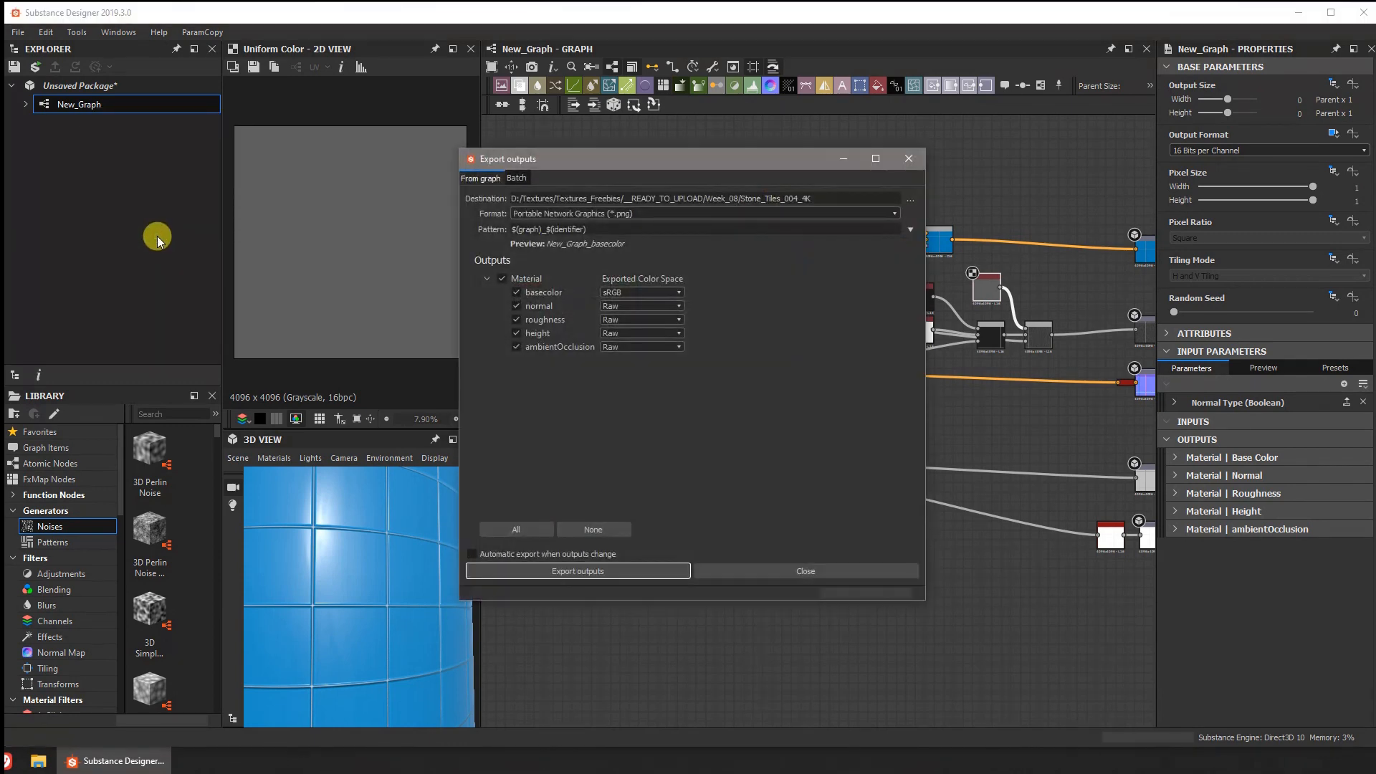